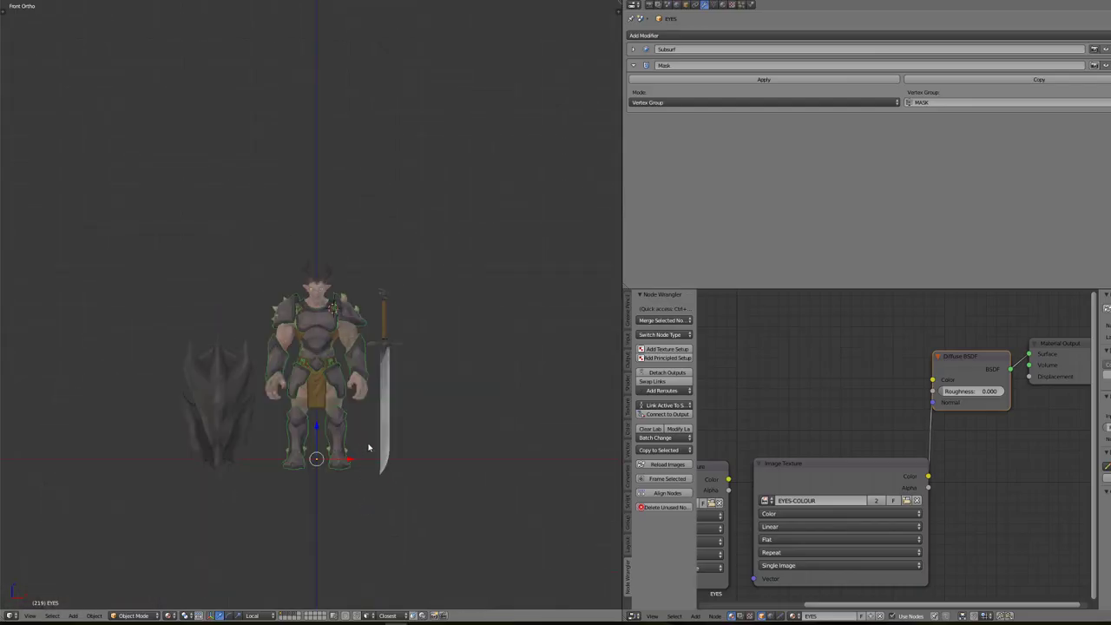
Switch the upper properties editor to a second 3D View
scroll(358, 390, "up", 2)
scroll(396, 315, "up", 3)
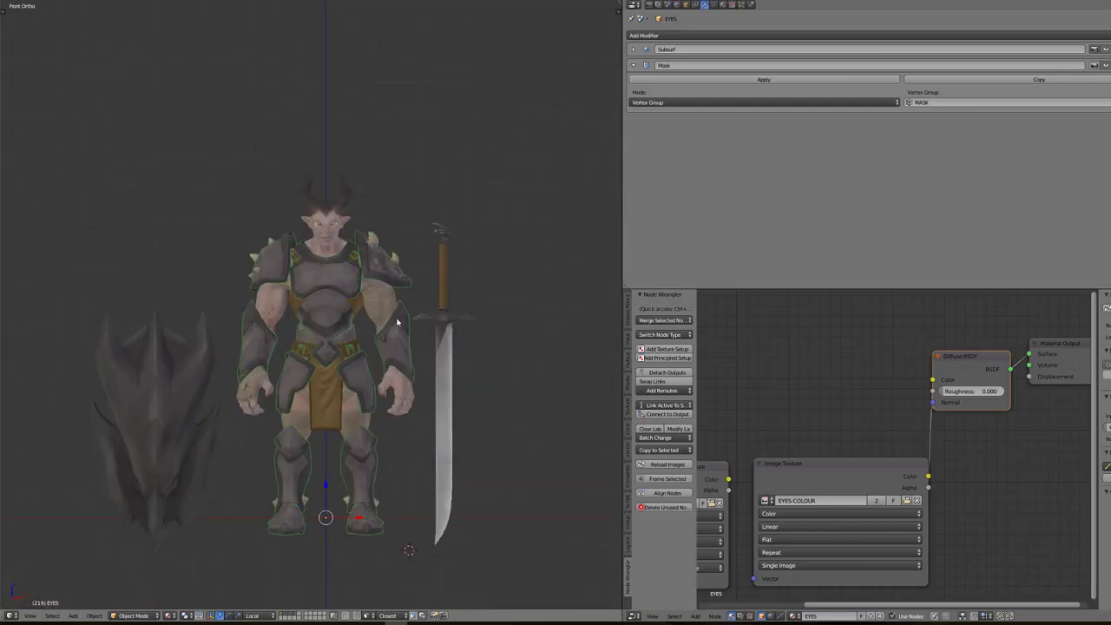
left_click(634, 7)
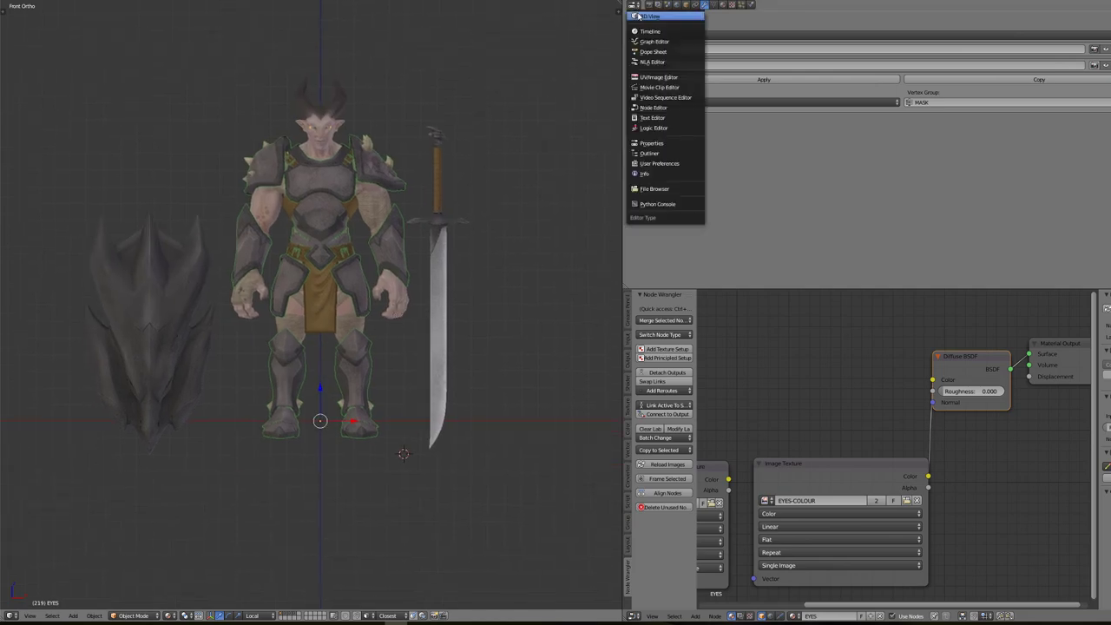
left_click(651, 12)
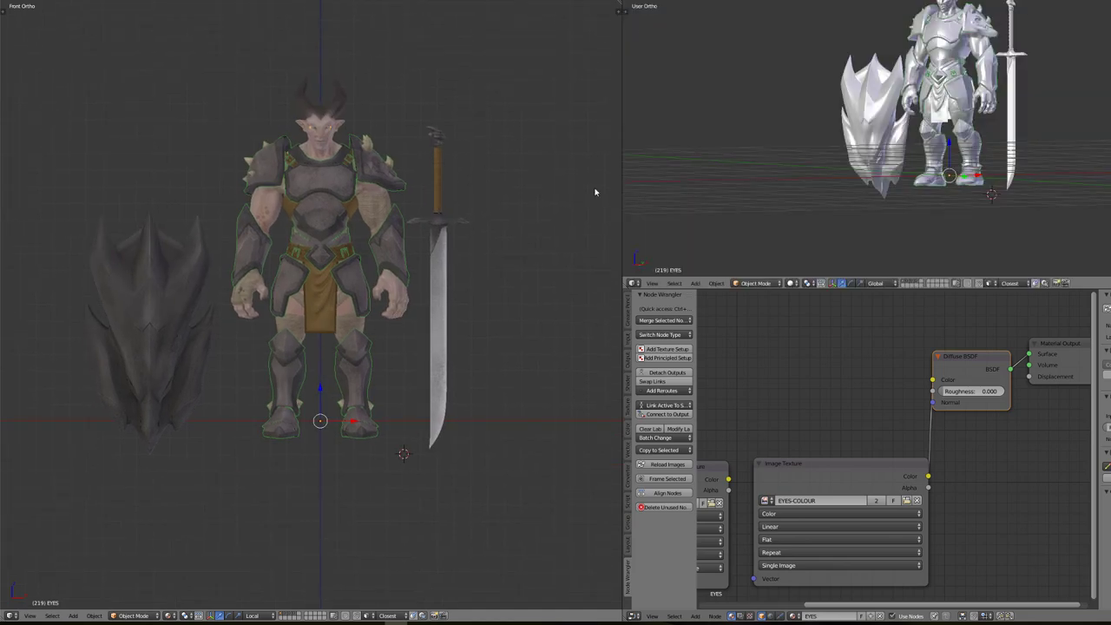
Add a camera and align it to the current front view of the character
scroll(491, 249, "down", 2)
key("shift+a")
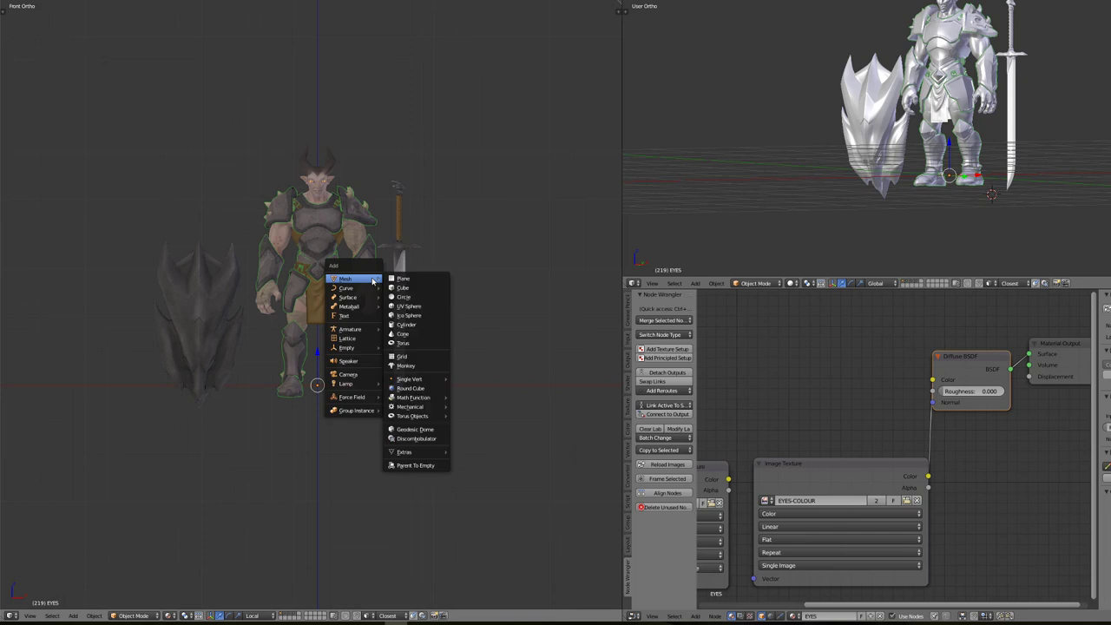
left_click(347, 374)
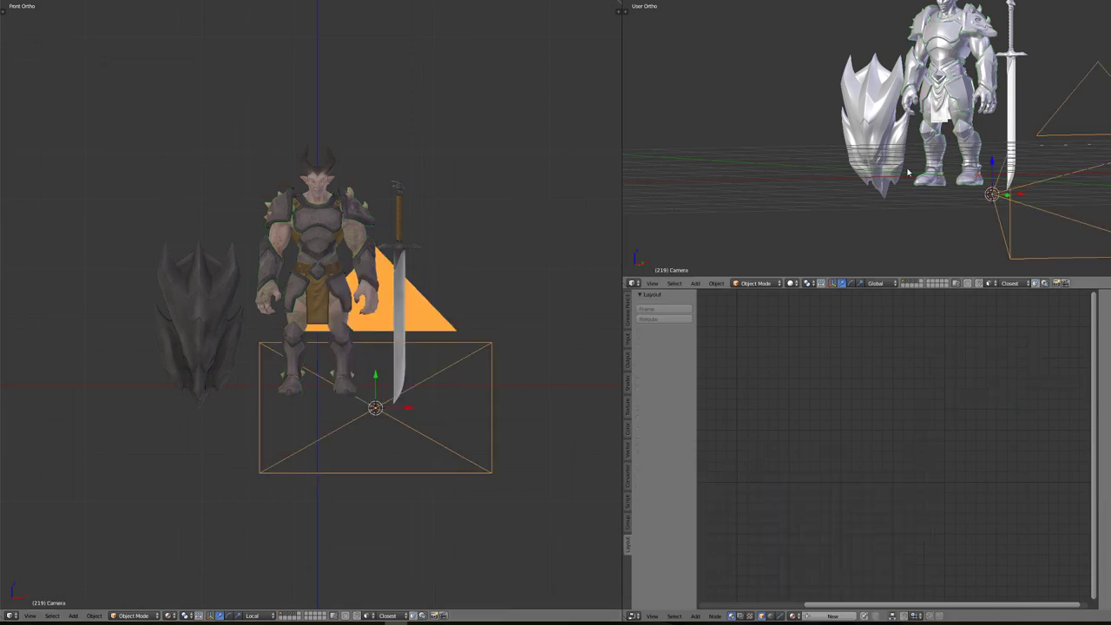
key("ctrl+alt+KP_0")
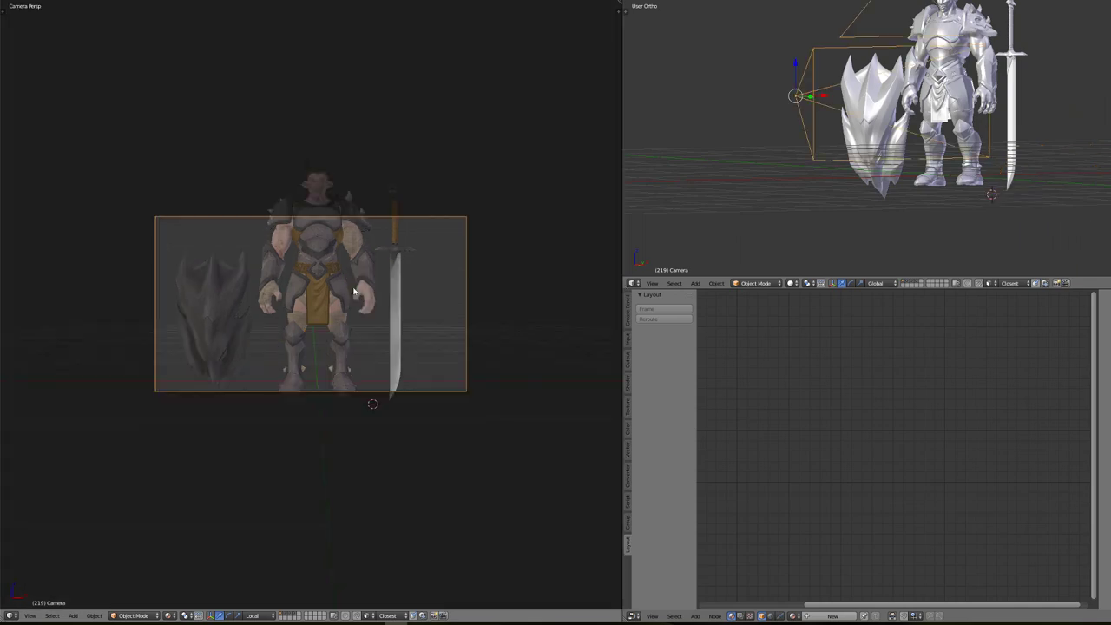
Move the camera up and back to frame the character, shield and sword, at about X 0.05, Y -4.94, Z 0.94
key("g")
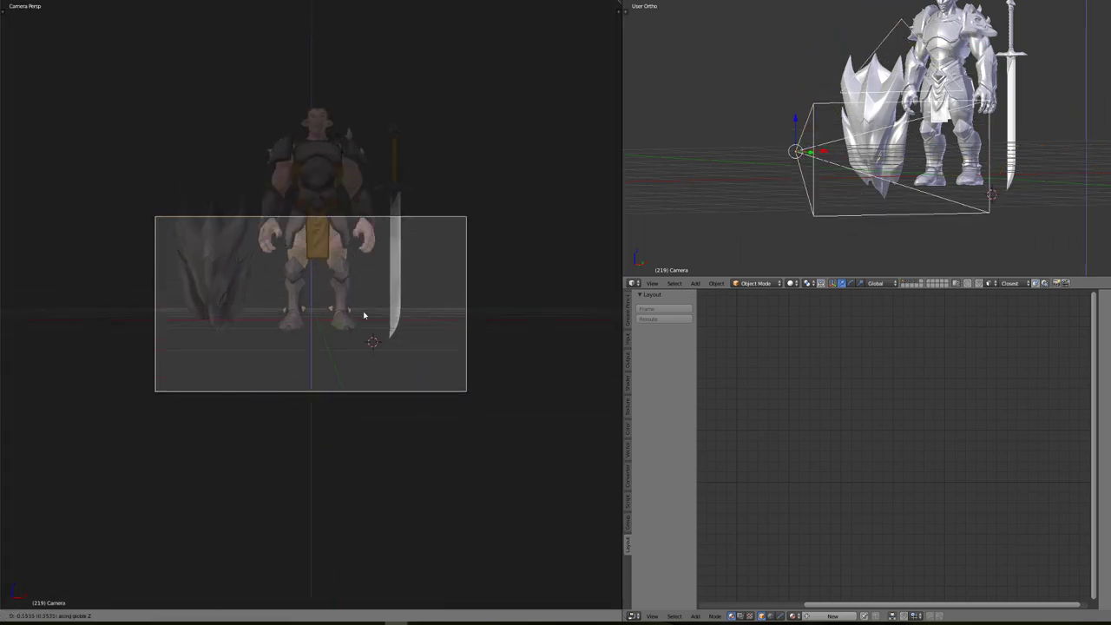
key("g")
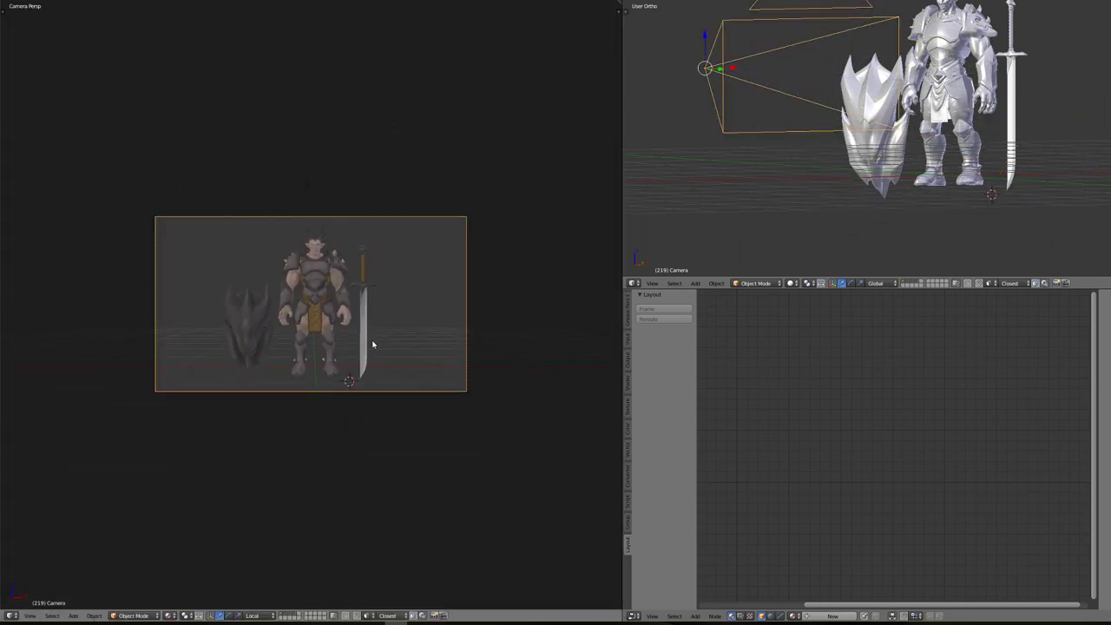
left_click(377, 343)
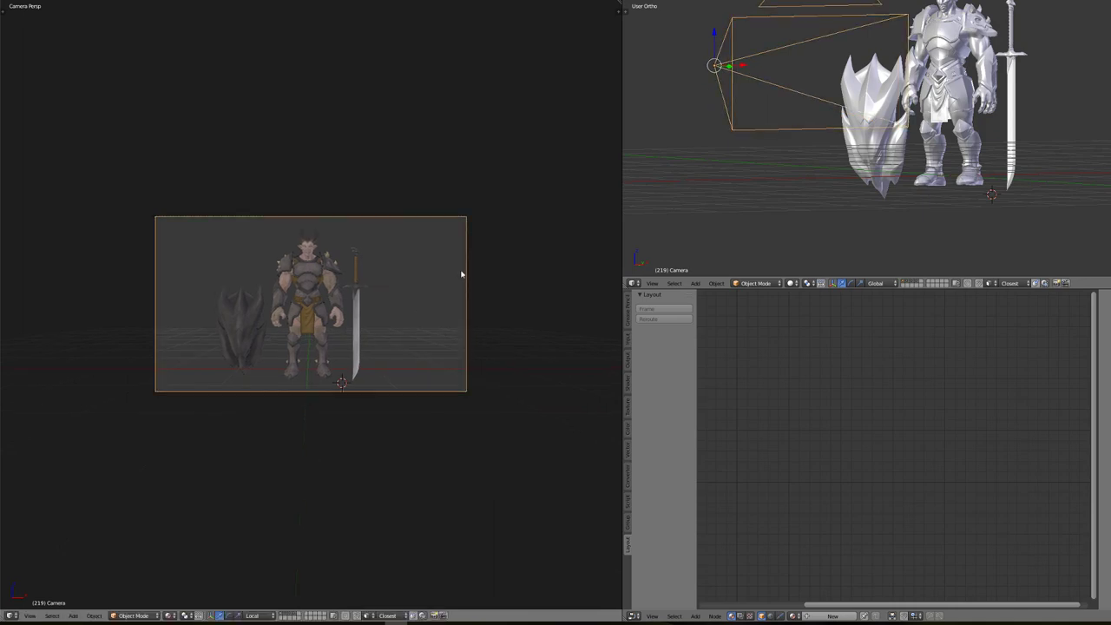
Center the camera on the character by setting its X location to 0
key("t")
key("t")
key("n")
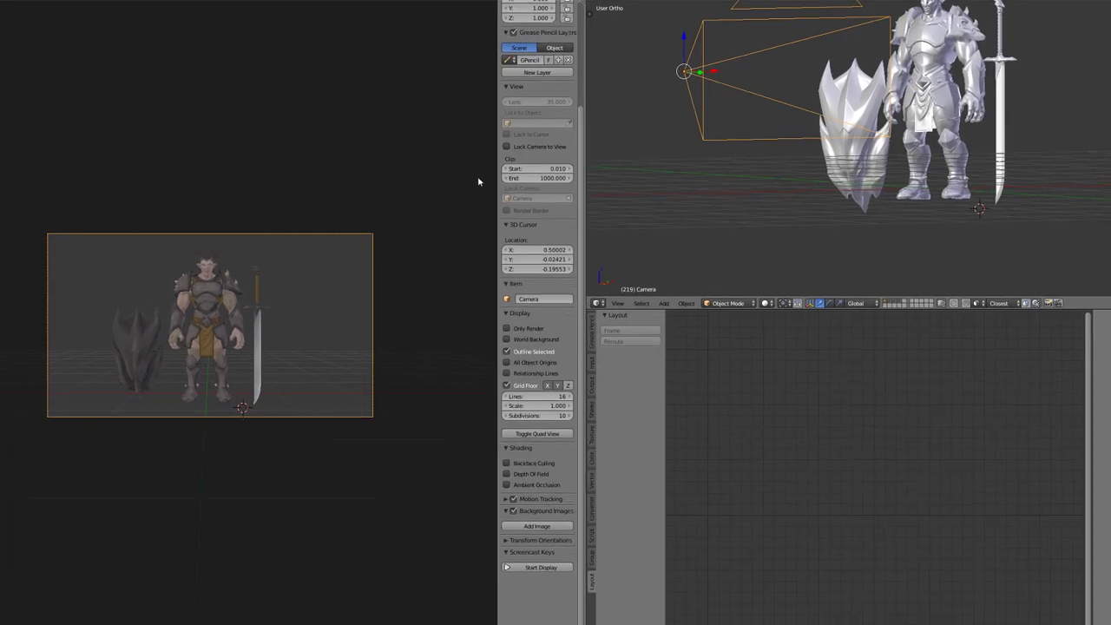
scroll(580, 245, "up", 2)
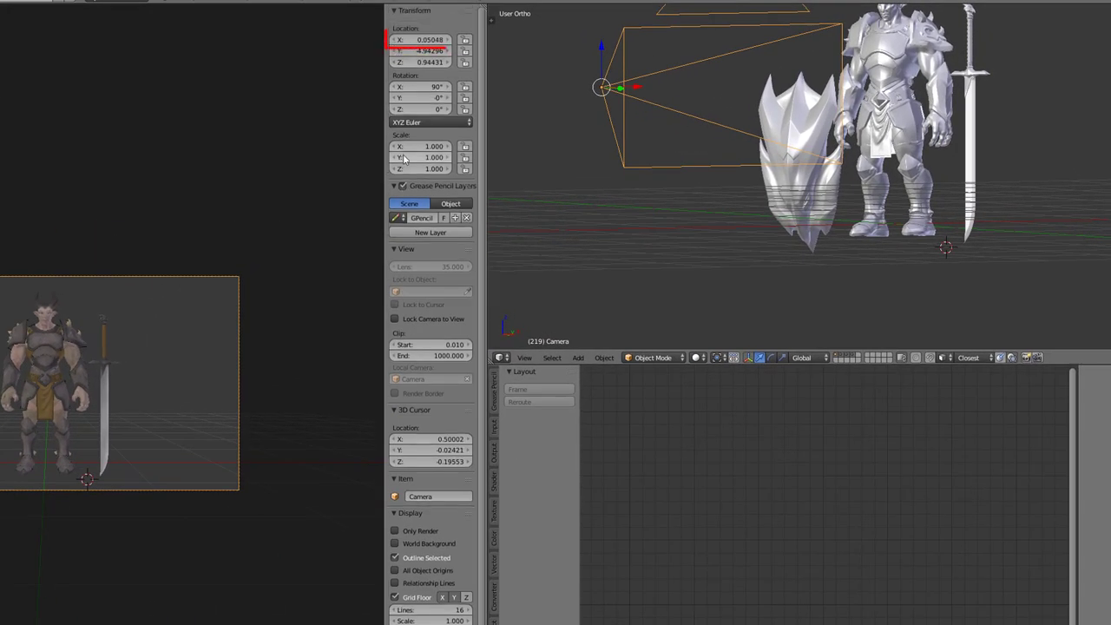
left_click(425, 39)
type("0")
key("Return")
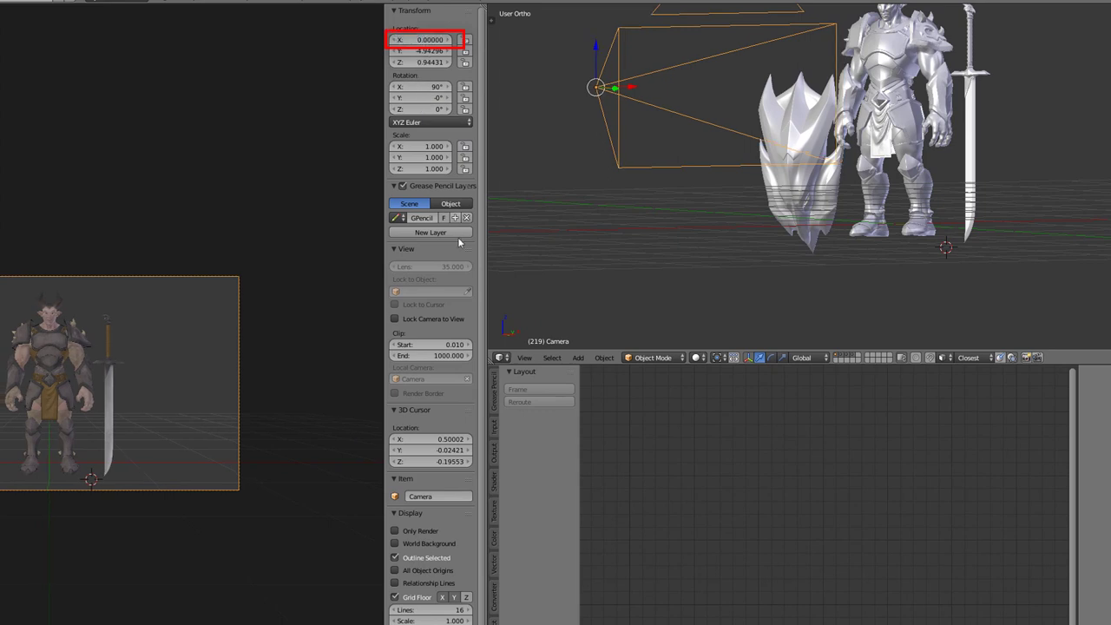
Change the node editor to Properties, set the camera's focal length to 60 mm and pull it back to about Y -7.81
left_click(525, 359)
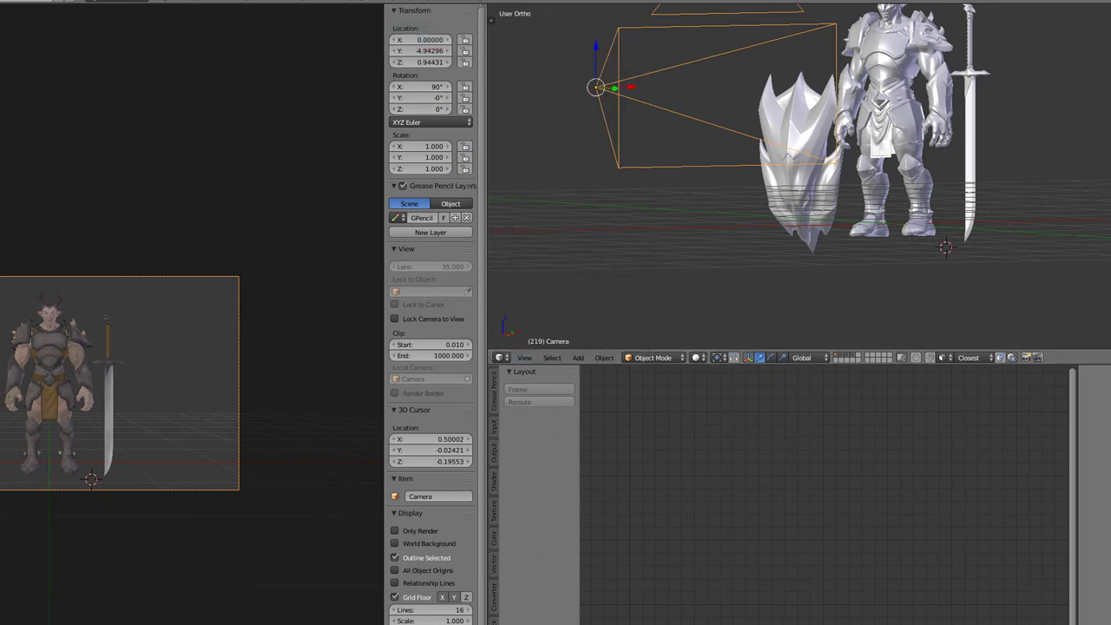
left_click(541, 624)
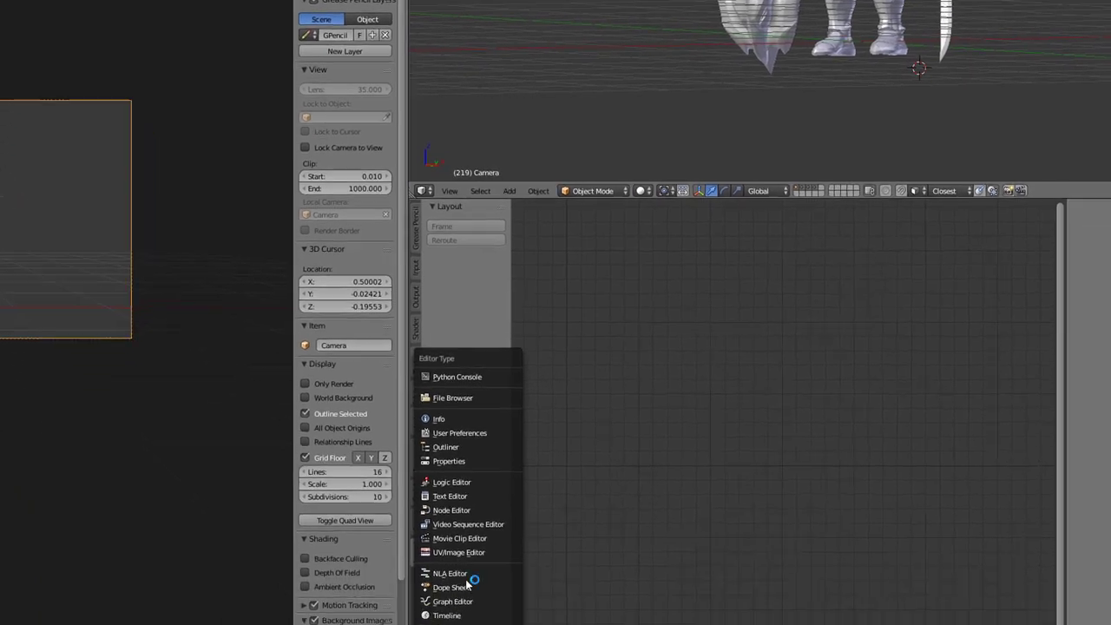
left_click(448, 461)
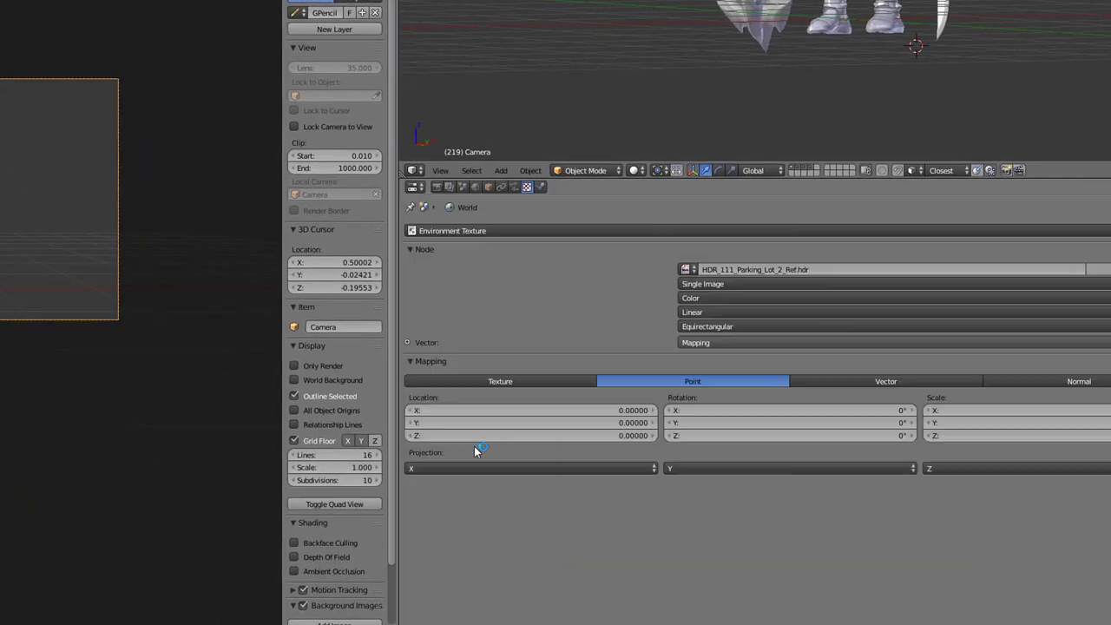
left_click(514, 187)
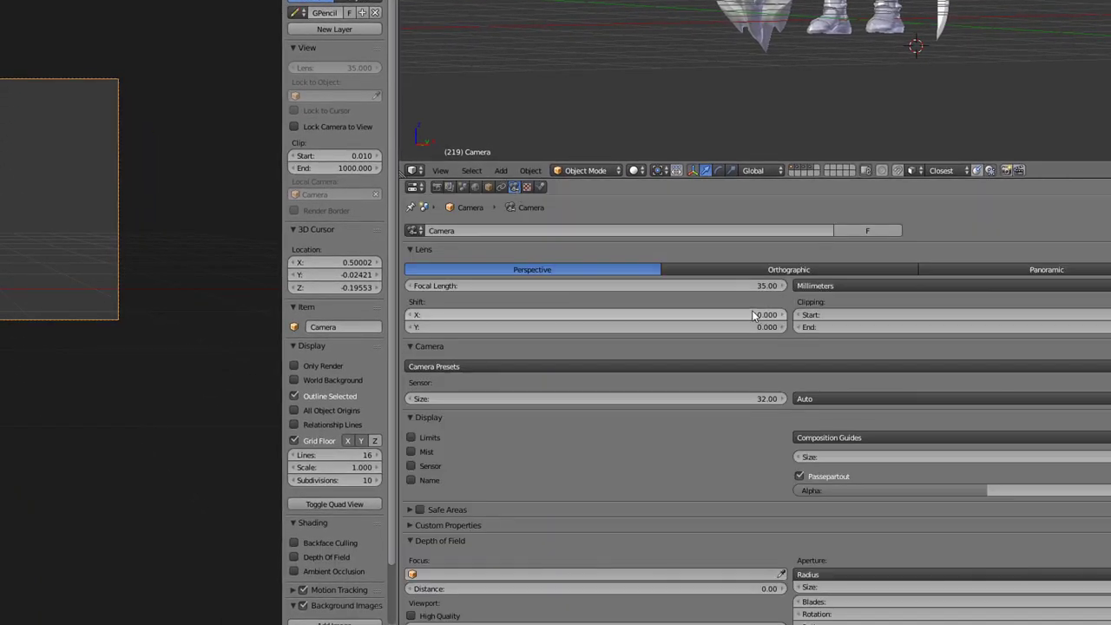
left_click(701, 286)
type("60")
key("Return")
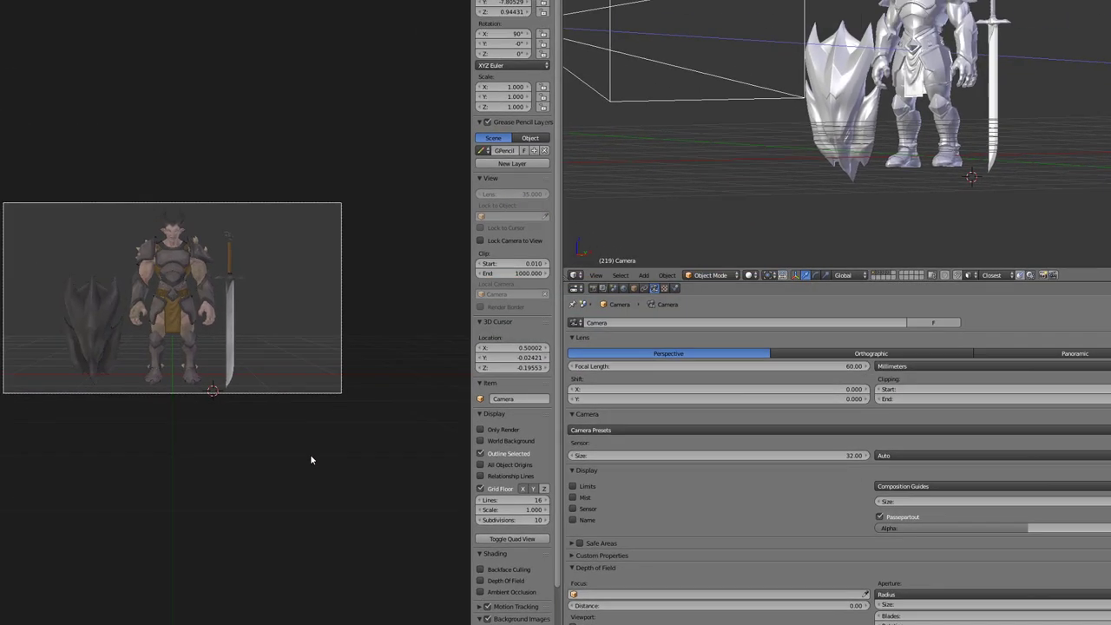
Set the render resolution's X value to 1600 px in the scene's Dimensions settings, collapsing the other open render sections except Film
scroll(35, 331, "up", 5)
scroll(295, 415, "up", 2)
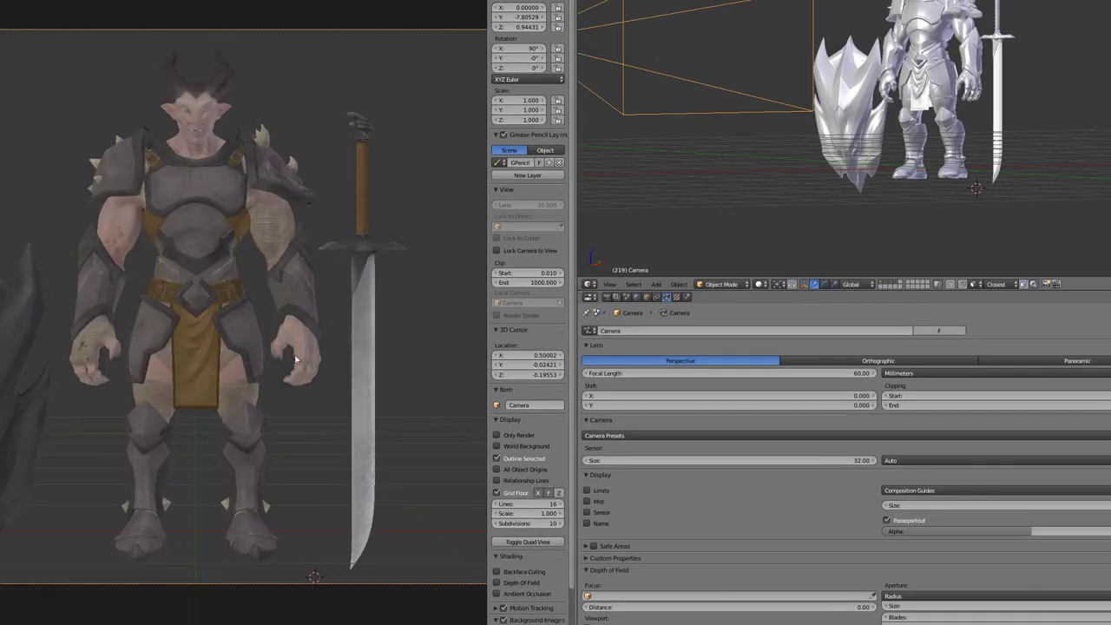
left_click(606, 297)
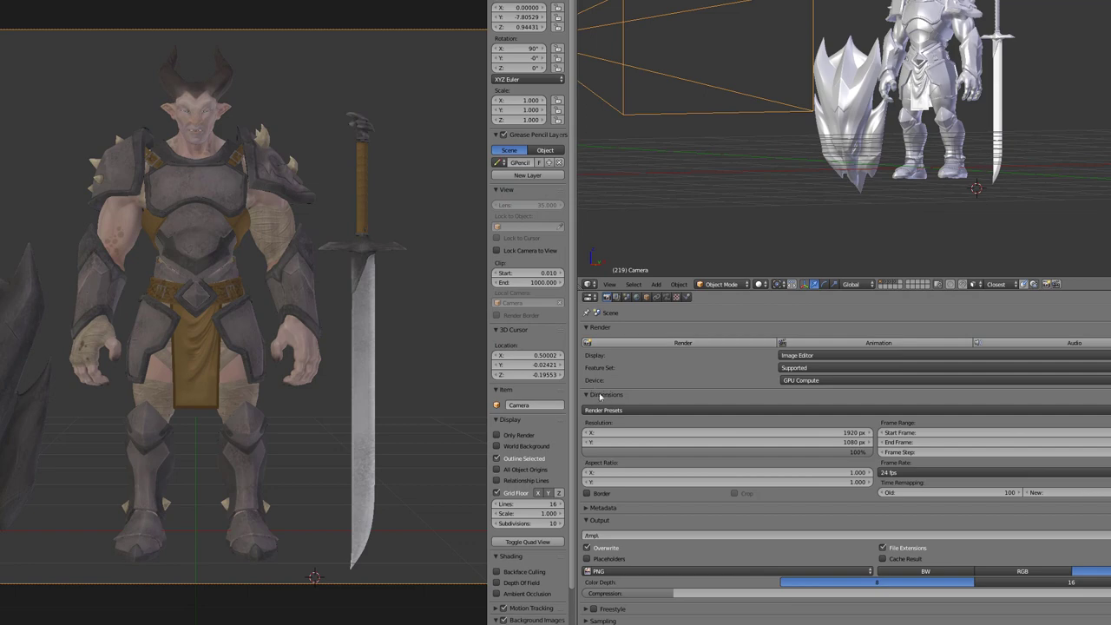
left_click(593, 327)
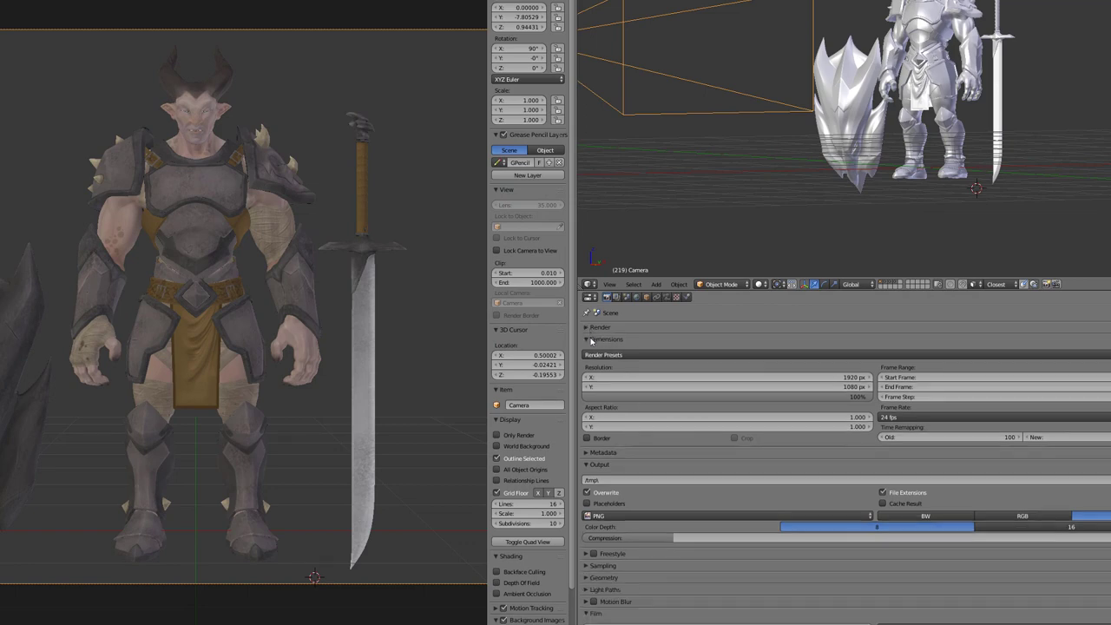
left_click(591, 339)
left_click(589, 363)
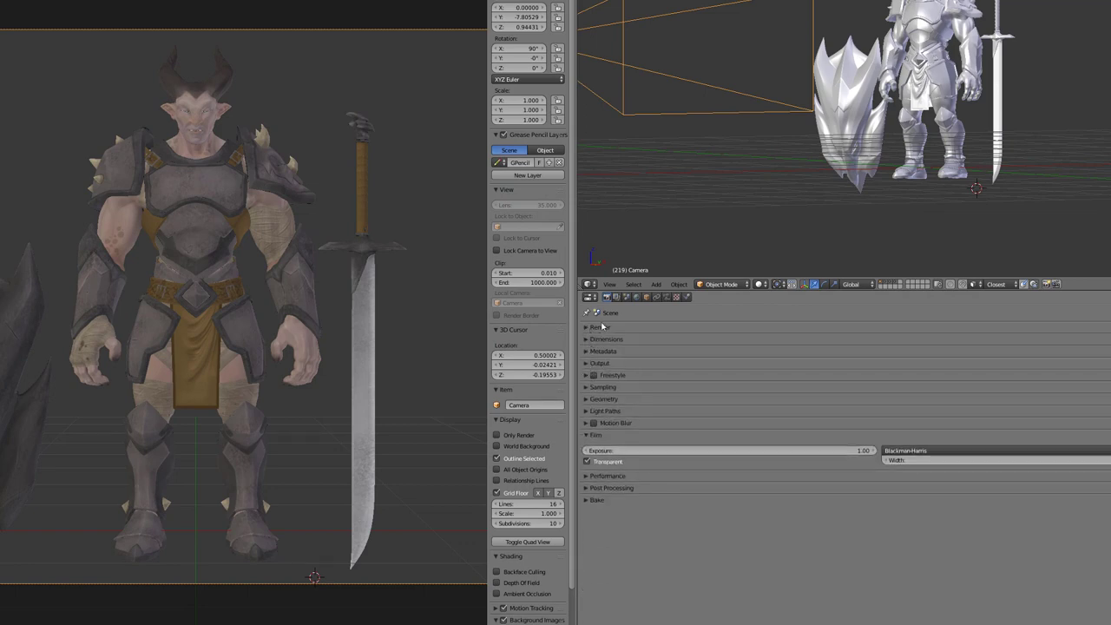
left_click(598, 339)
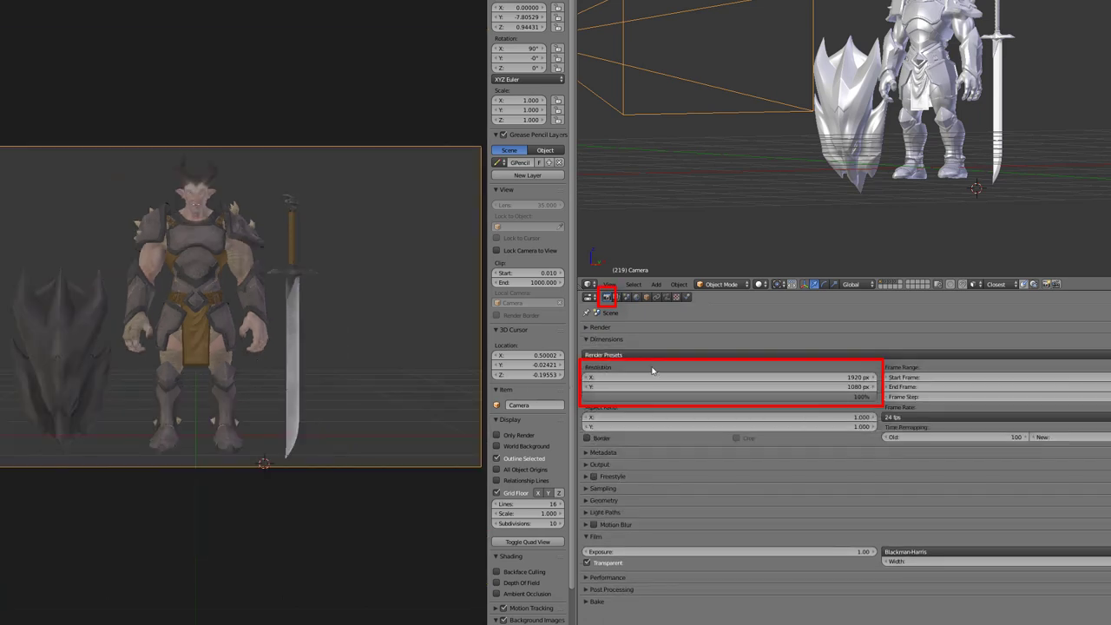
left_click(654, 375)
type("1600")
key("Return")
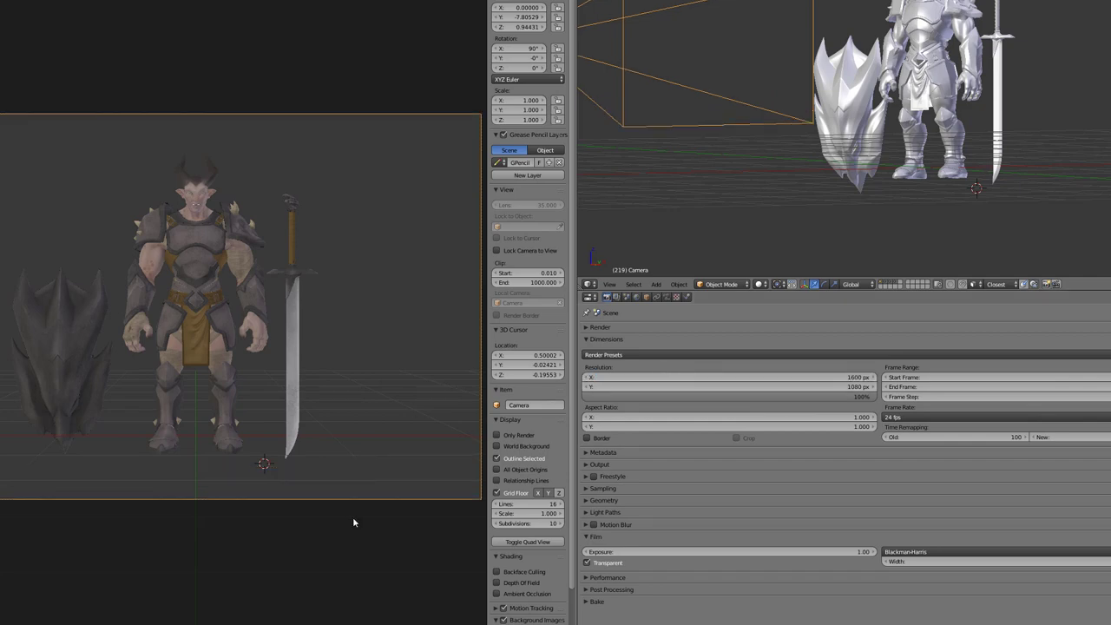
Reset the 3D cursor to the world origin and add an empty there
key("shift+c")
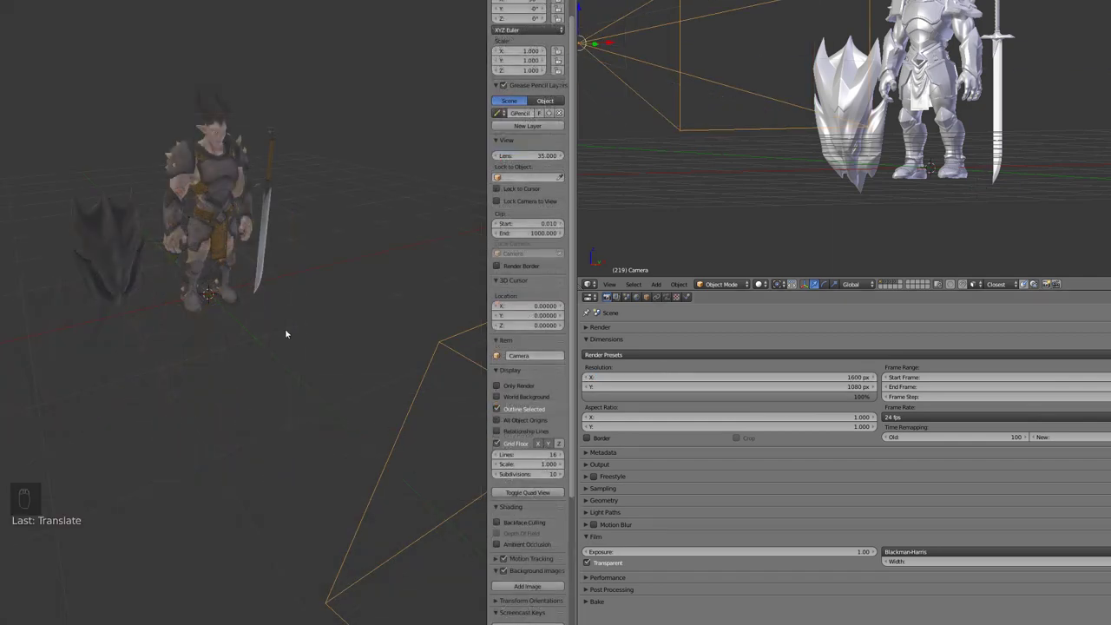
key("shift+a")
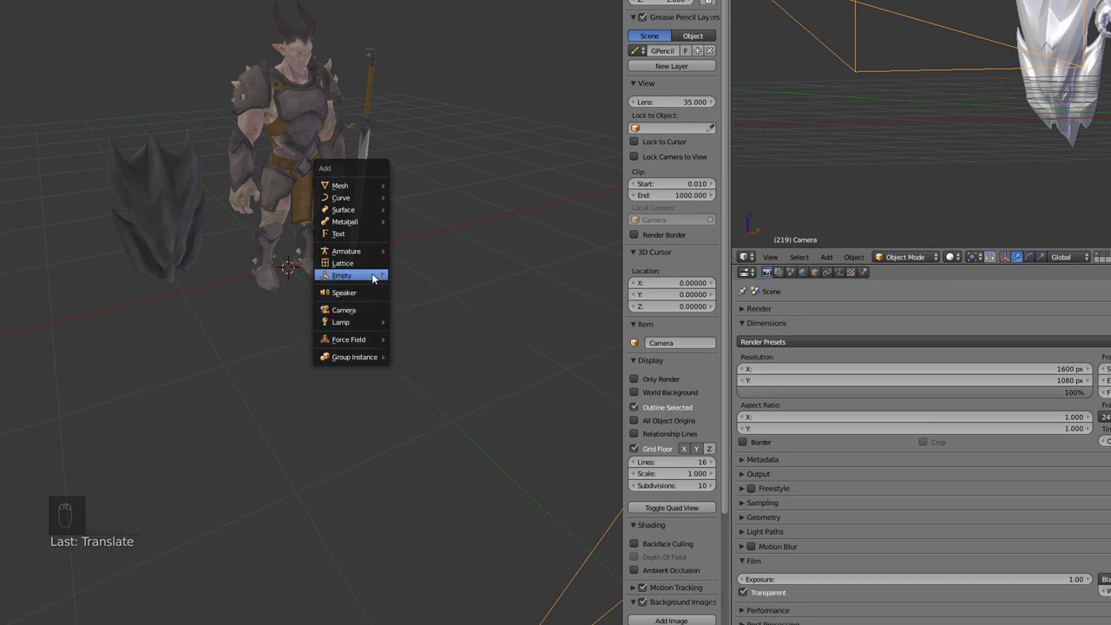
mouse_move(373, 278)
left_click(426, 278)
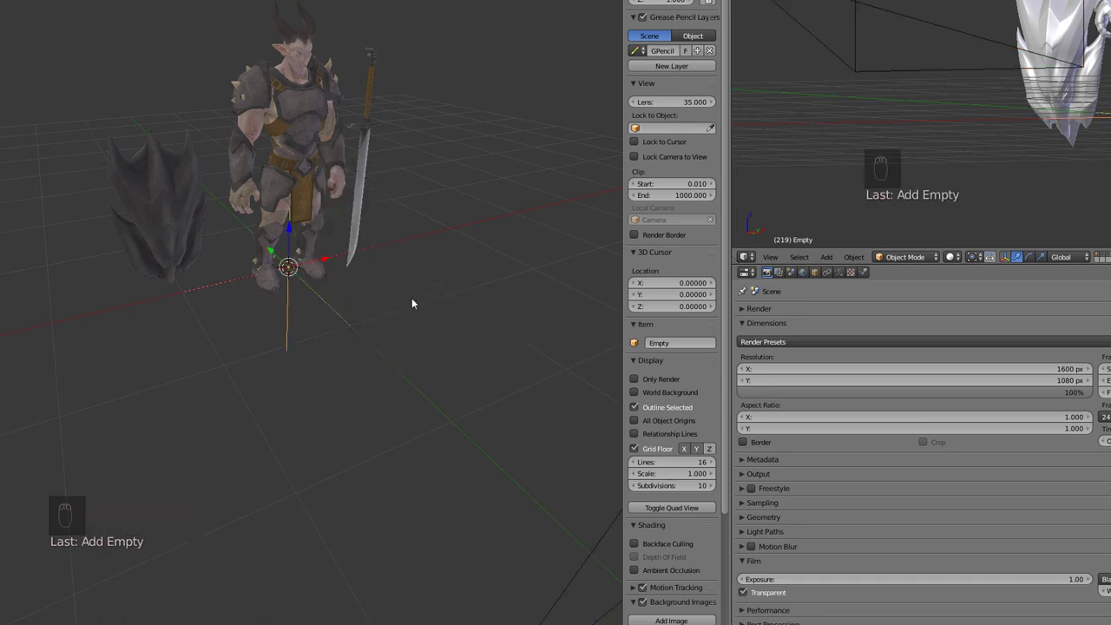
Parent the camera to the empty using the Object option
scroll(409, 309, "down", 3)
right_click(432, 295)
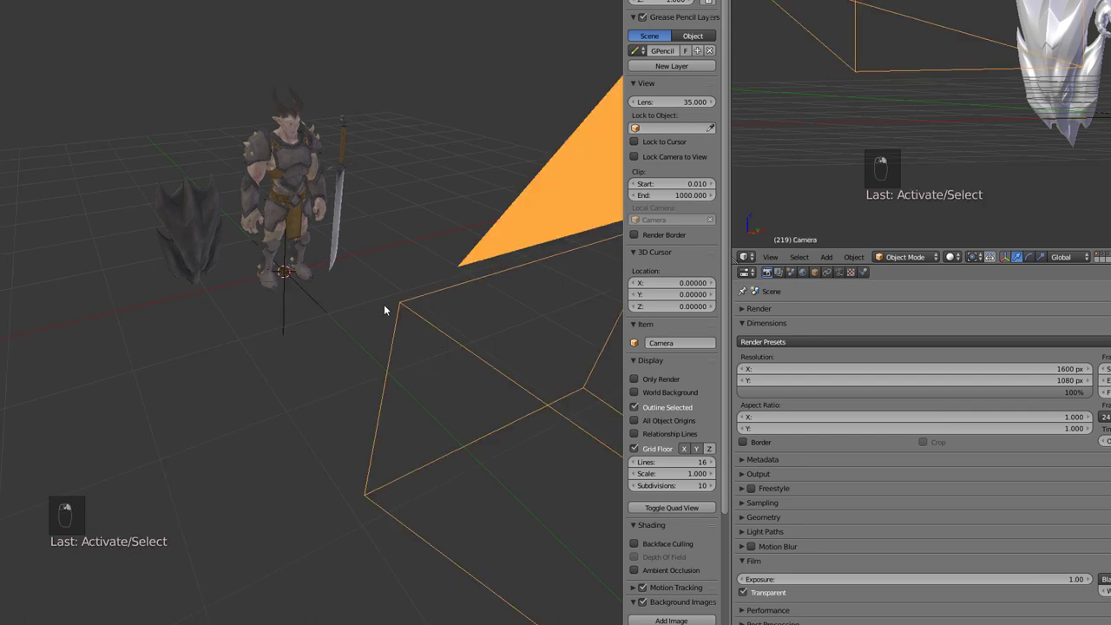
right_click(327, 310, "shift")
key("ctrl+p")
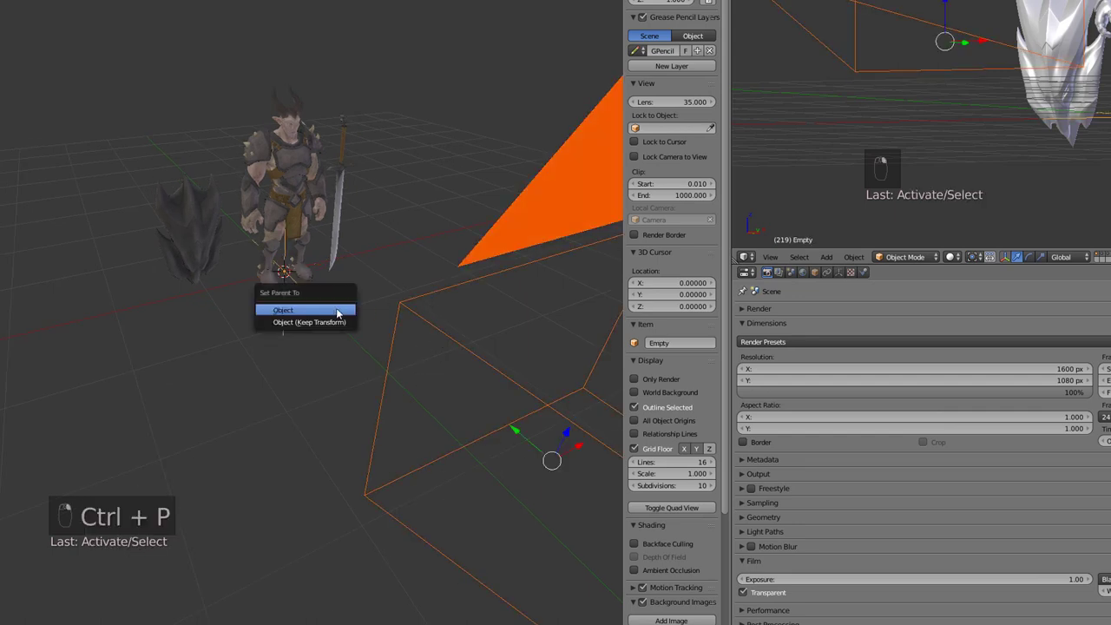
left_click(337, 313)
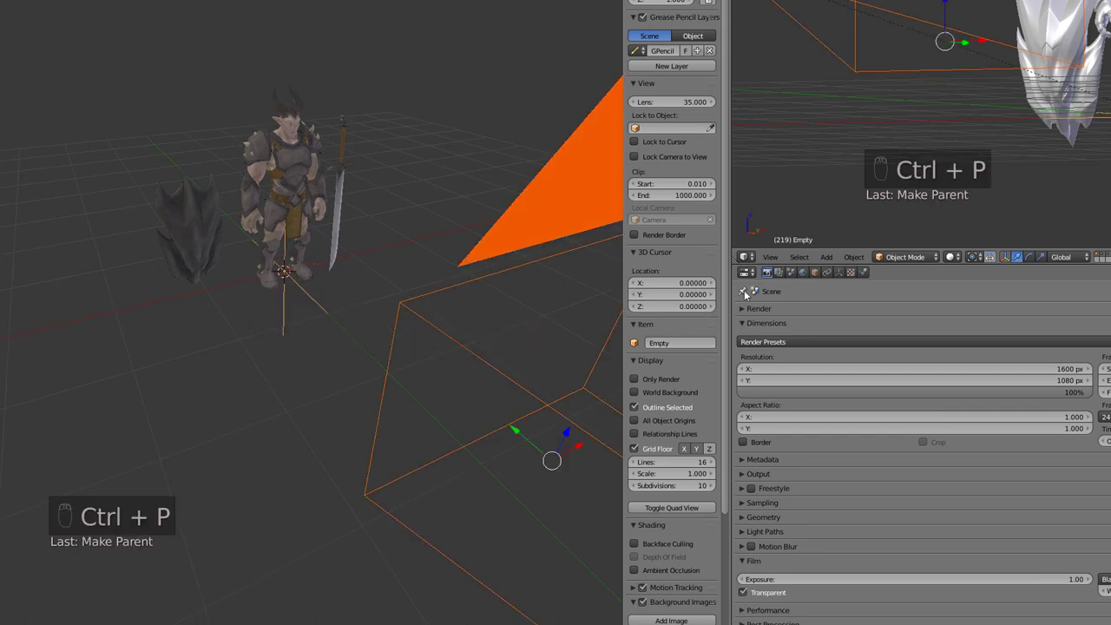
Test the camera orbit by rotating the empty about the vertical axis in camera view, and clear the empty's rotation
left_click(791, 273)
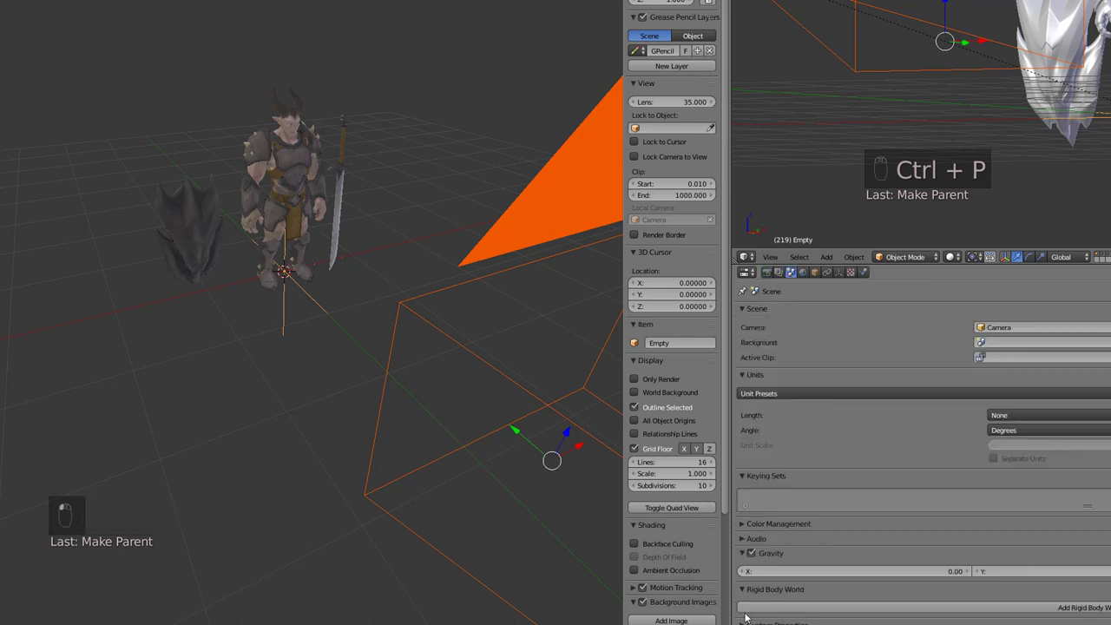
key("KP_1")
key("KP_0")
right_click(383, 451)
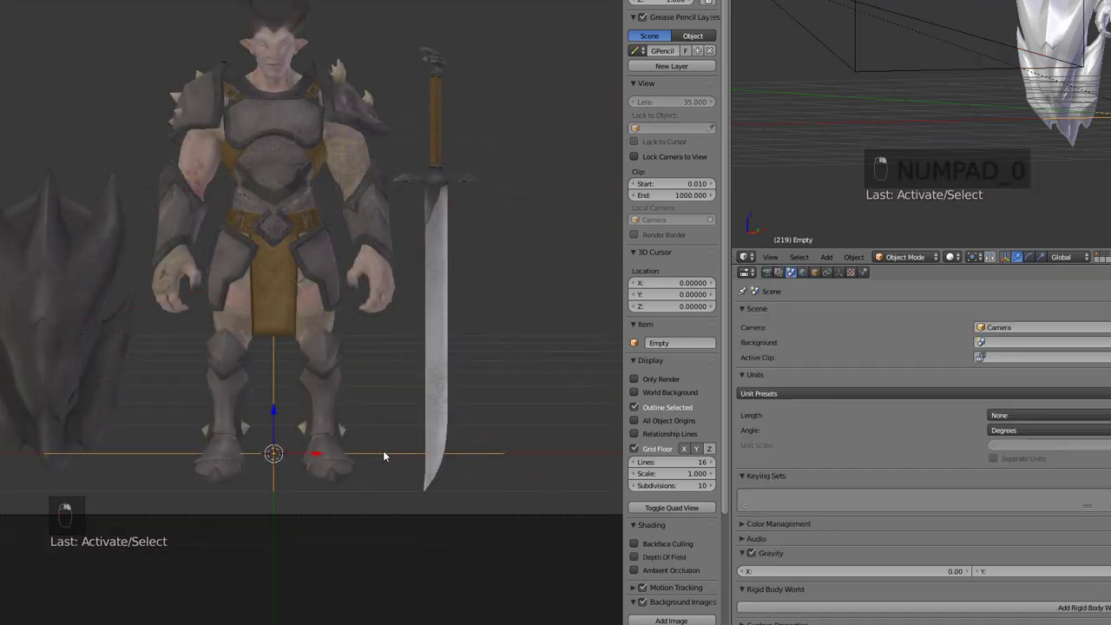
key("r")
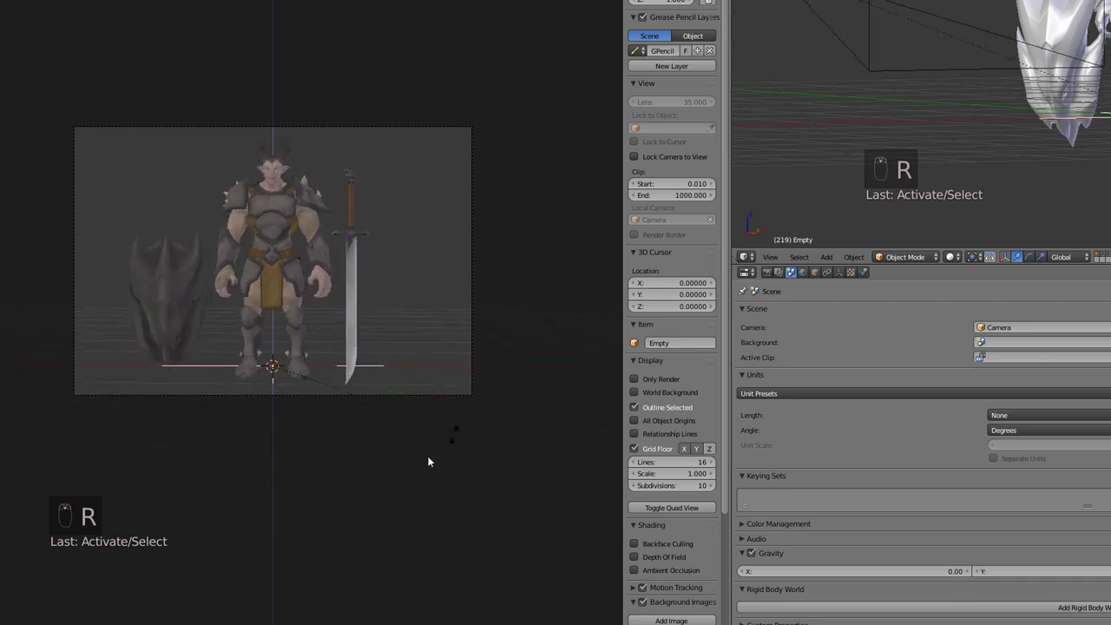
key("alt+r")
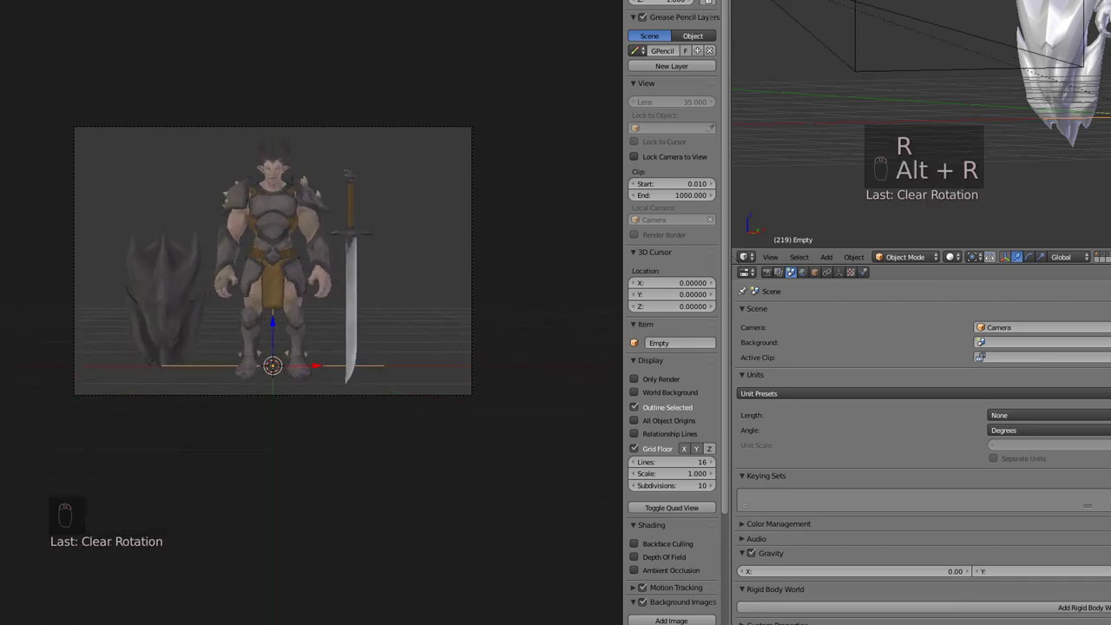
Move the camera to layer 6, the first layer in the second block's upper row
right_click(406, 396)
key("m")
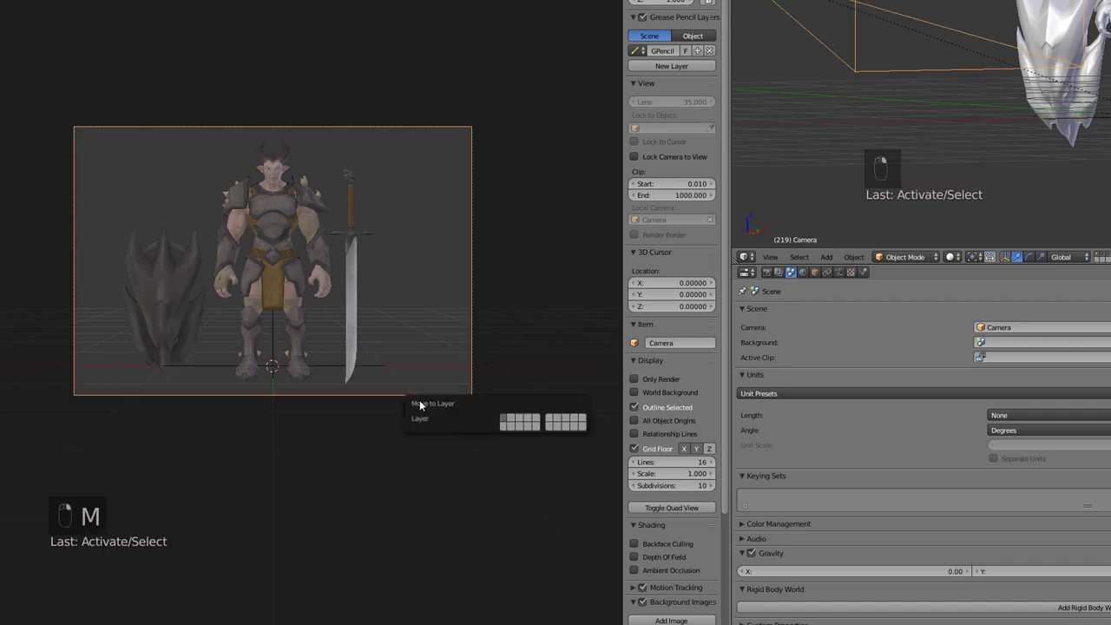
left_click(551, 418)
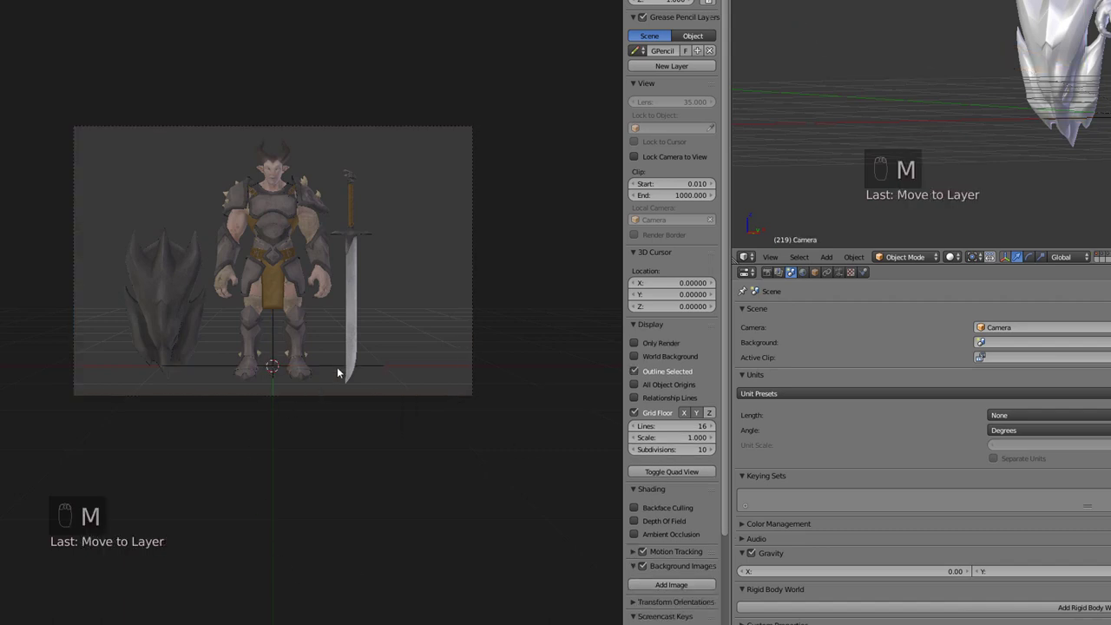
Move the empty to the camera's layer, the first in the second block's upper row, and show only that layer
right_click(337, 364)
key("m")
left_click(482, 383)
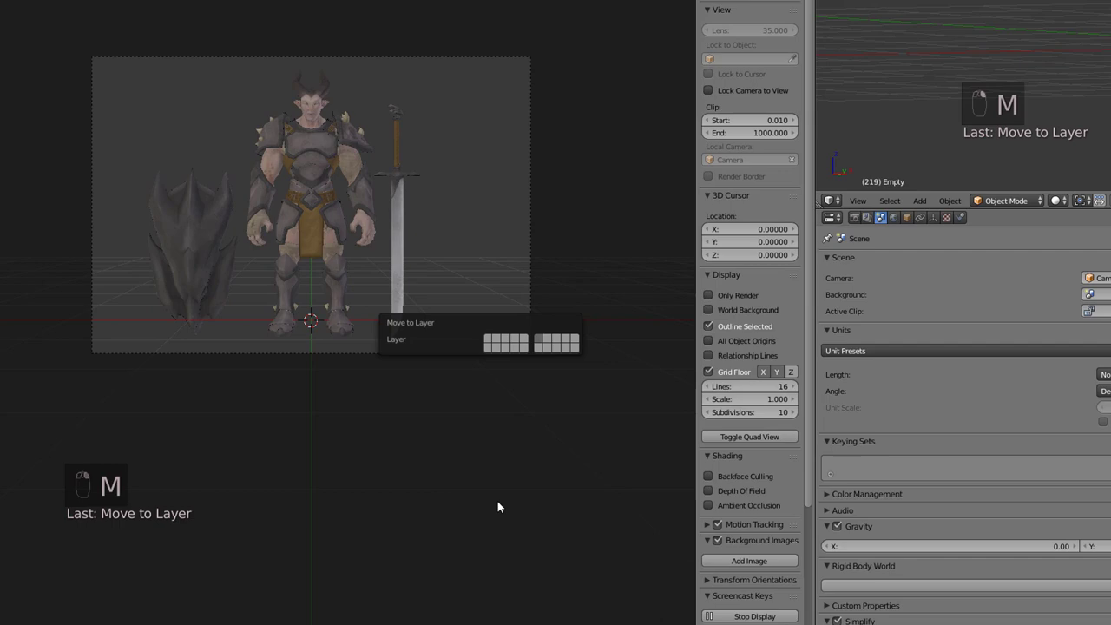
left_click(642, 587)
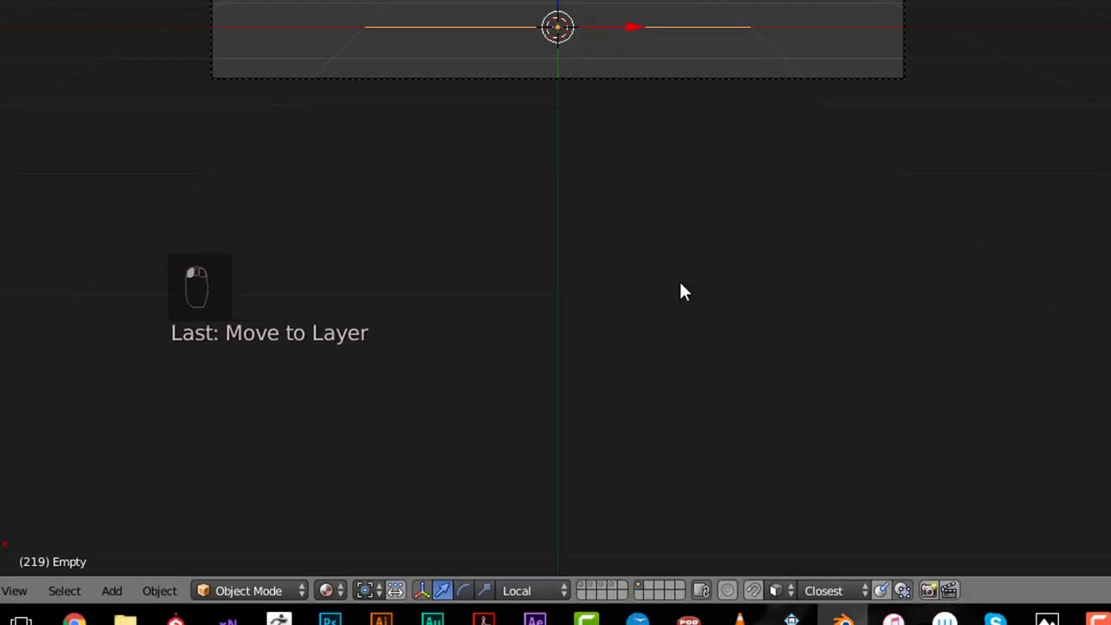
Add a UV sphere at the world origin and rename the object TESTER
scroll(681, 290, "up", 1)
scroll(680, 286, "up", 1)
key("shift+a")
mouse_move(682, 0)
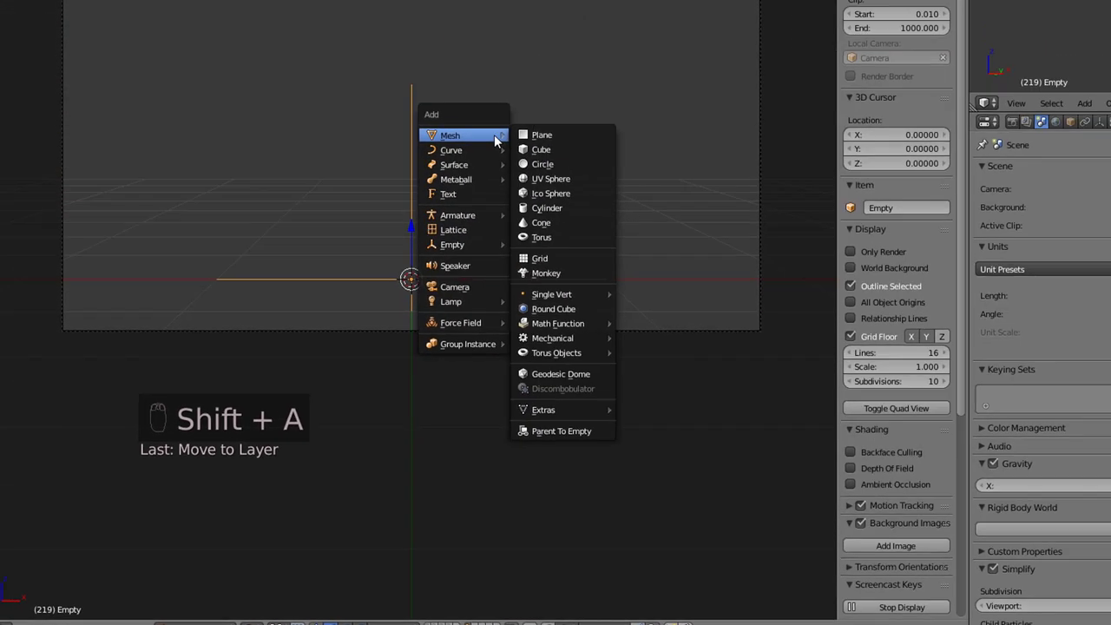
left_click(552, 179)
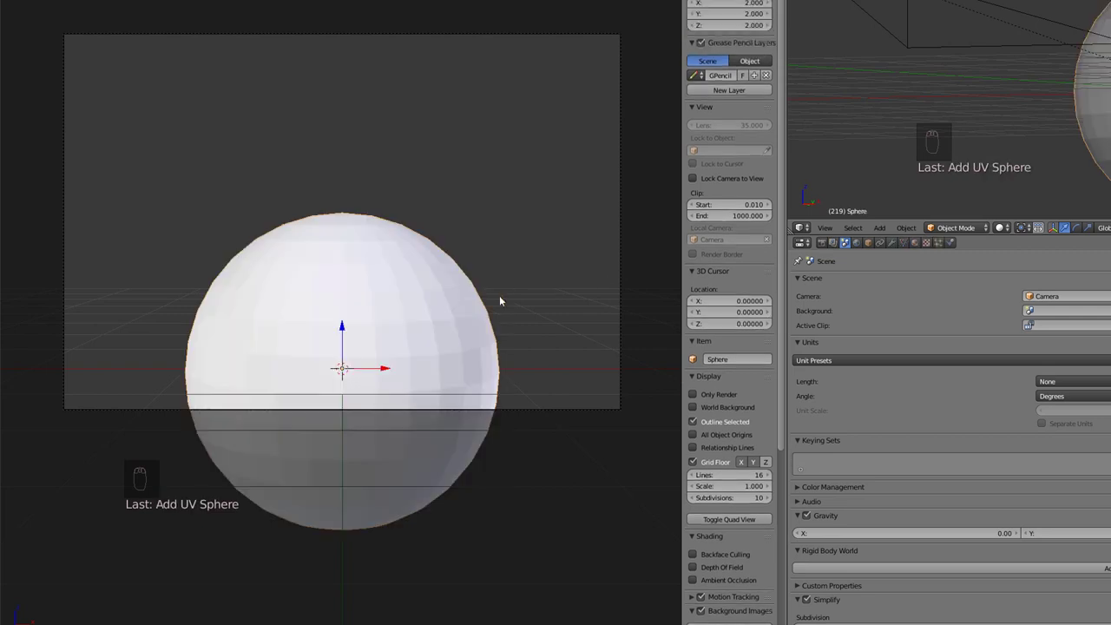
left_click(868, 243)
left_click(844, 281)
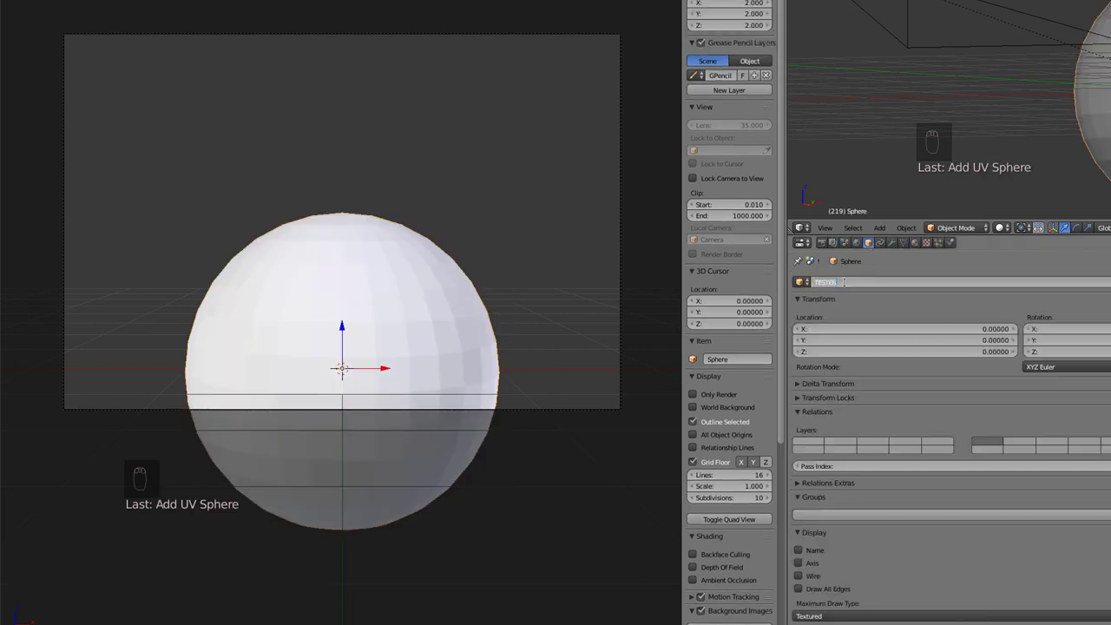
key("Return")
Scale the sphere down to about 0.74 across and add a level 2 subdivision surface to it
key("s")
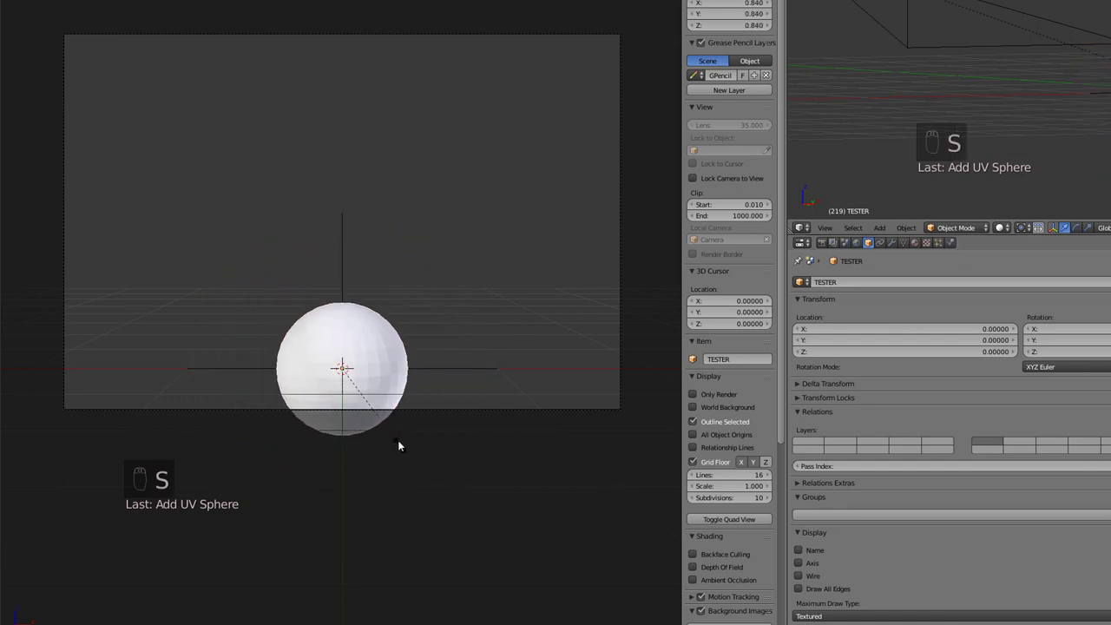
left_click(389, 424)
key("ctrl+2")
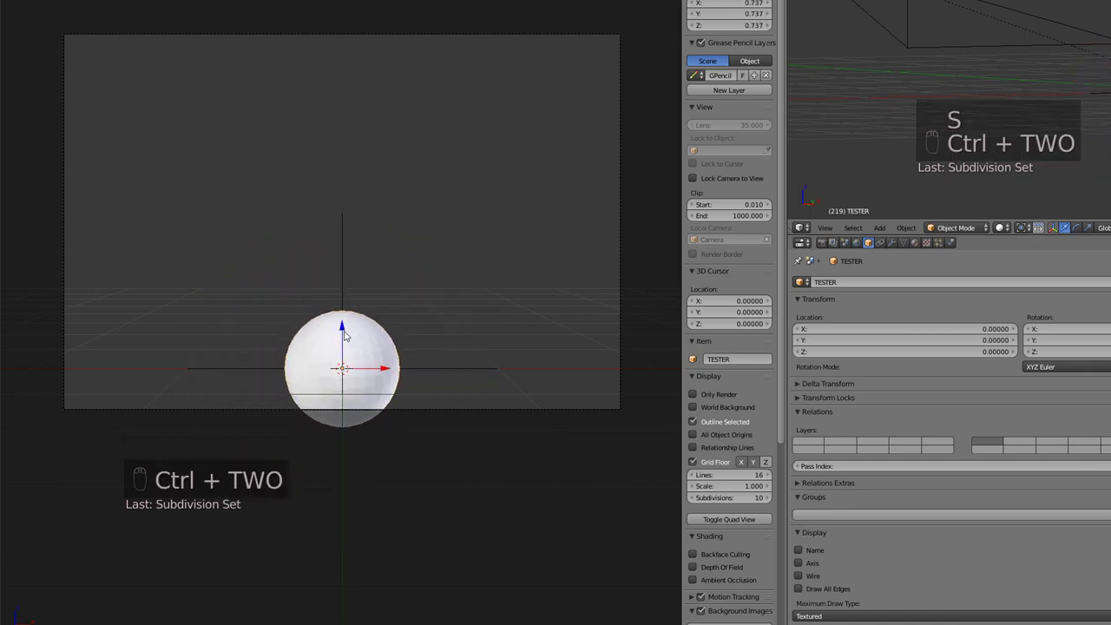
Raise the sphere to a height of about 0.84 on the Z axis and give it smooth shading
left_click_drag(345, 330, 345, 199)
key("t")
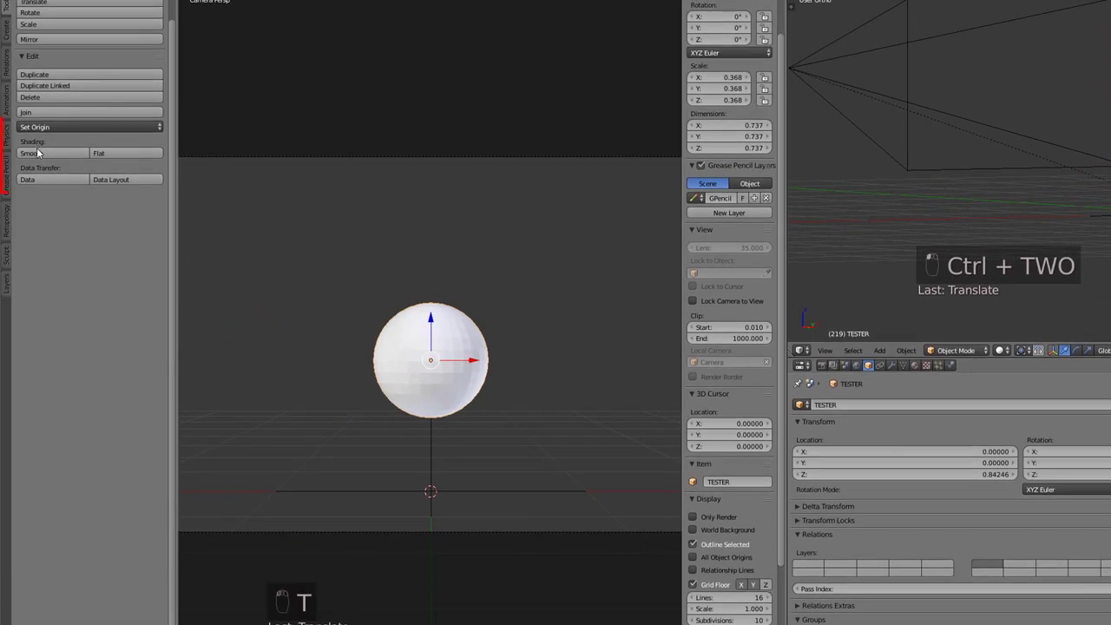
left_click(35, 131)
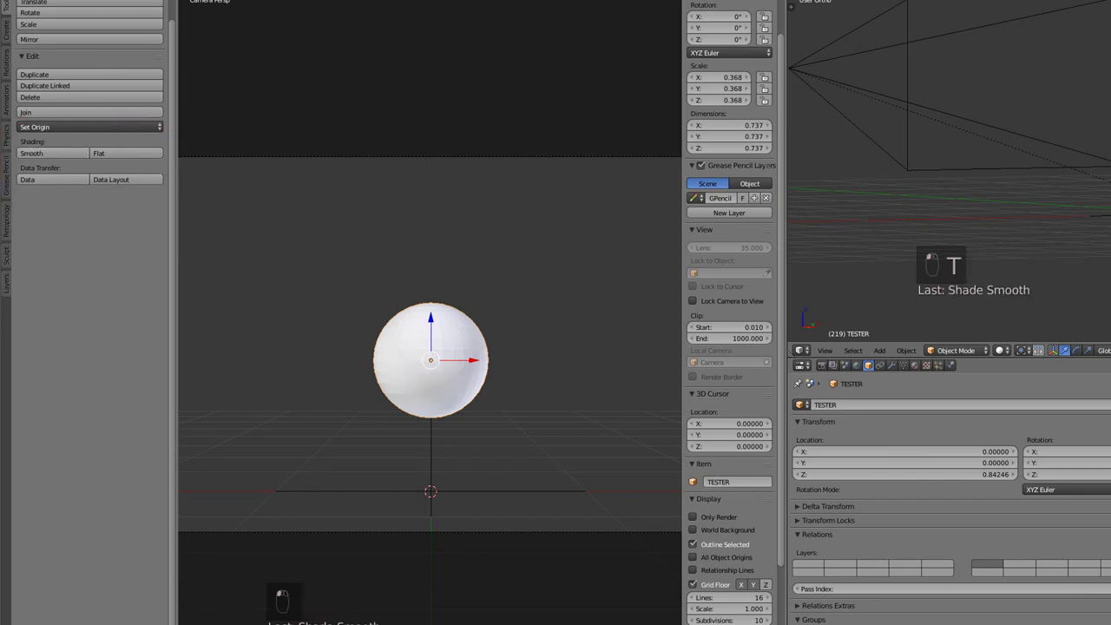
Create a new material for the sphere and name it TESTER01
left_click(915, 365)
left_click(840, 443)
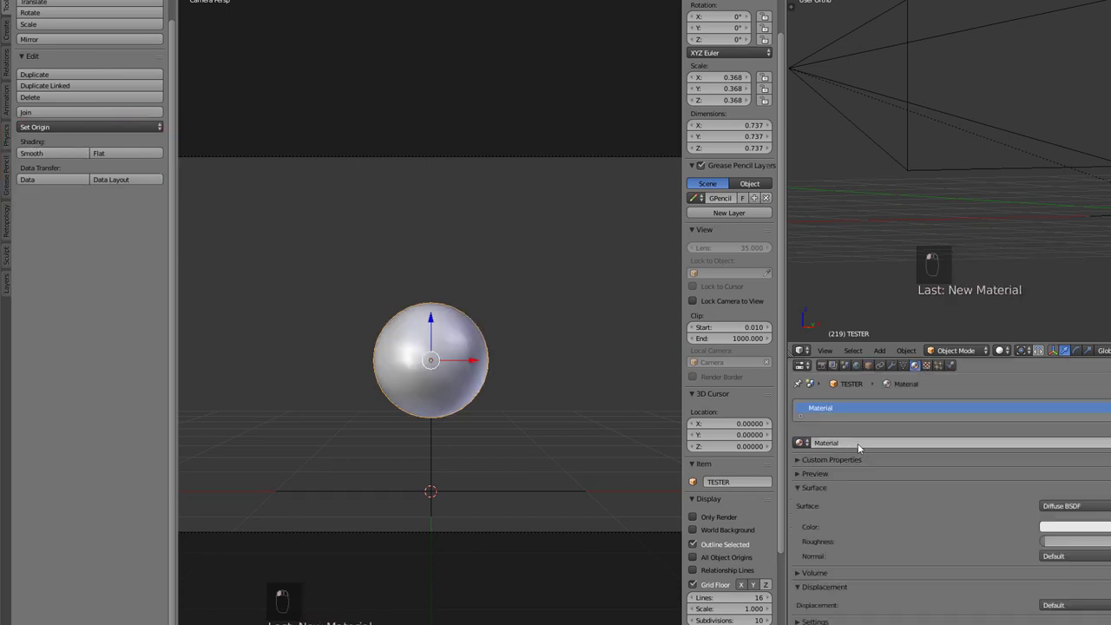
key("Return")
type("01")
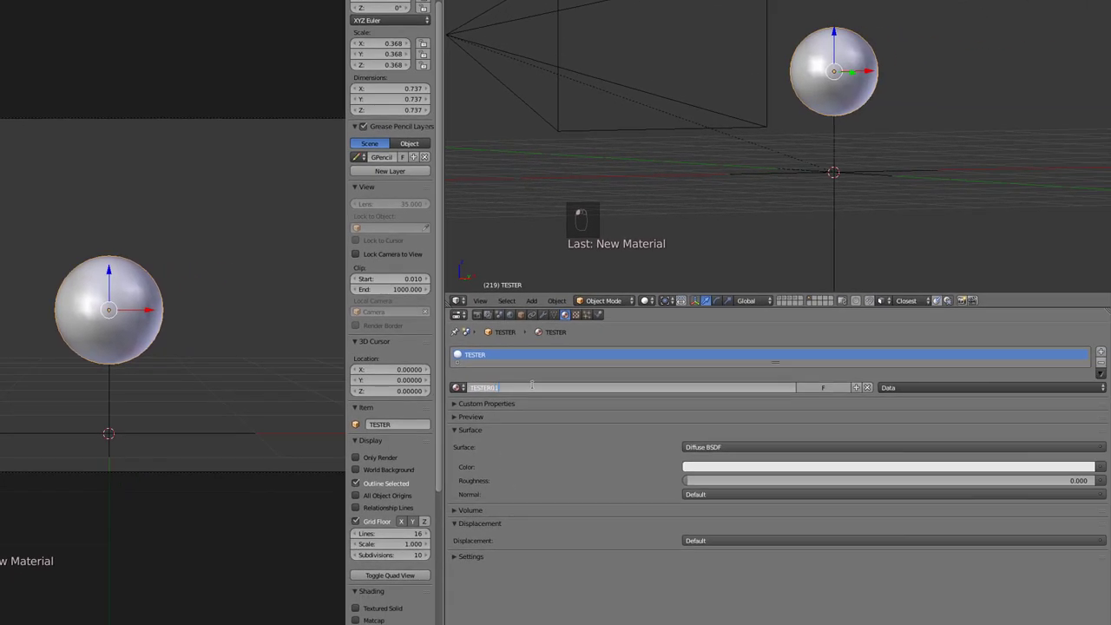
key("Return")
Scale the sphere down to about 0.33 across and apply its scale
scroll(139, 373, "down", 2)
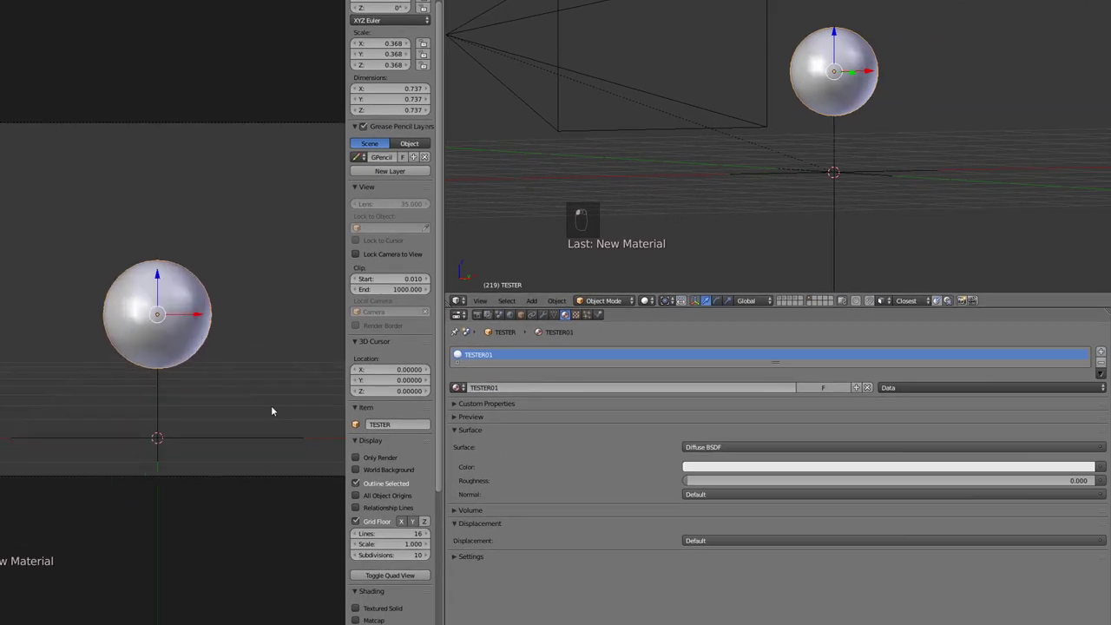
key("s")
left_click(214, 360)
key("ctrl+a")
left_click(186, 395)
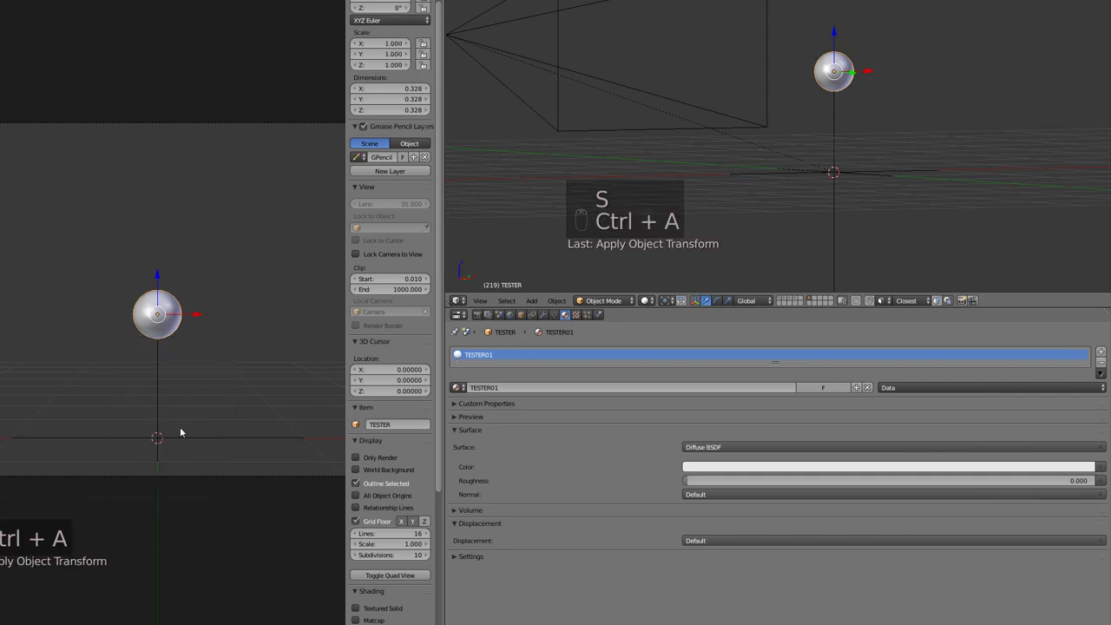
Parent the sphere to the empty using the Object option
left_click(164, 399, "shift")
key("ctrl+p")
left_click(164, 391)
Duplicate the sphere and place the copy beside it in the positive X direction
left_click(184, 316)
key("shift+d")
left_click(170, 349)
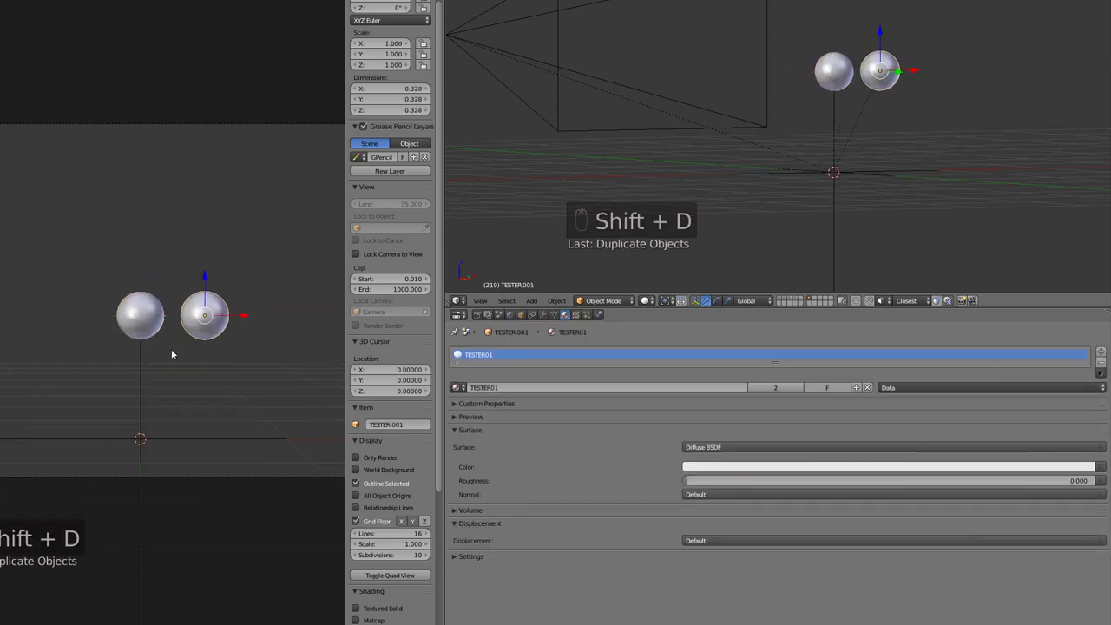
Make the second sphere's material a separate copy and name it TESTER02
left_click(799, 387)
double_click(493, 387)
type("TESTER02")
key("Return")
Switch the TESTER02 surface to Glossy BSDF and set its color to pure white
left_click(725, 449)
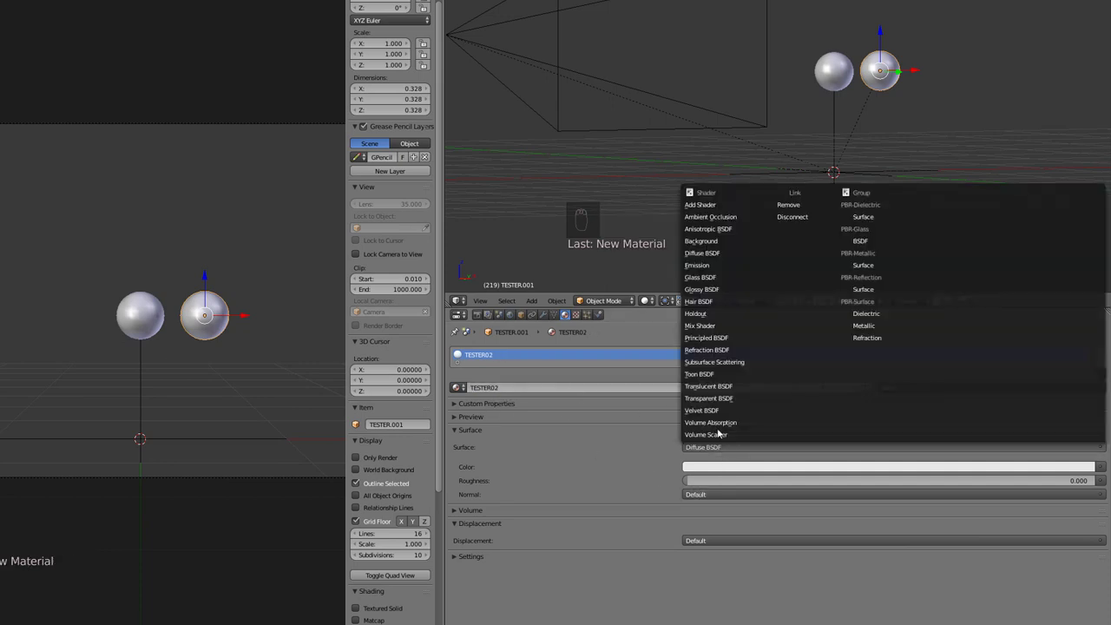
left_click(714, 293)
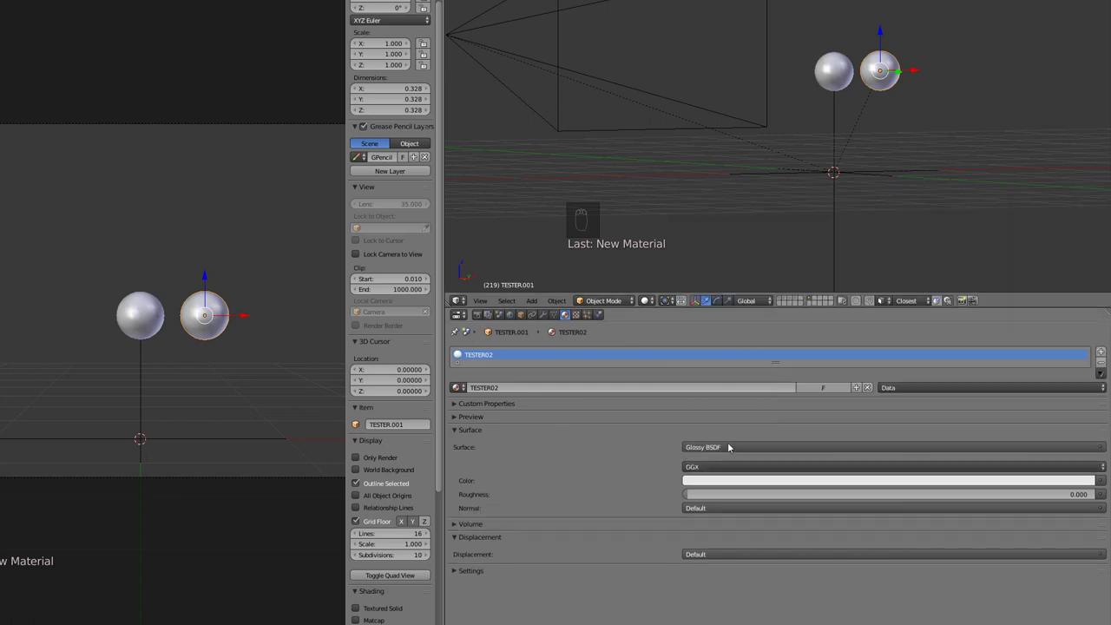
left_click(936, 482)
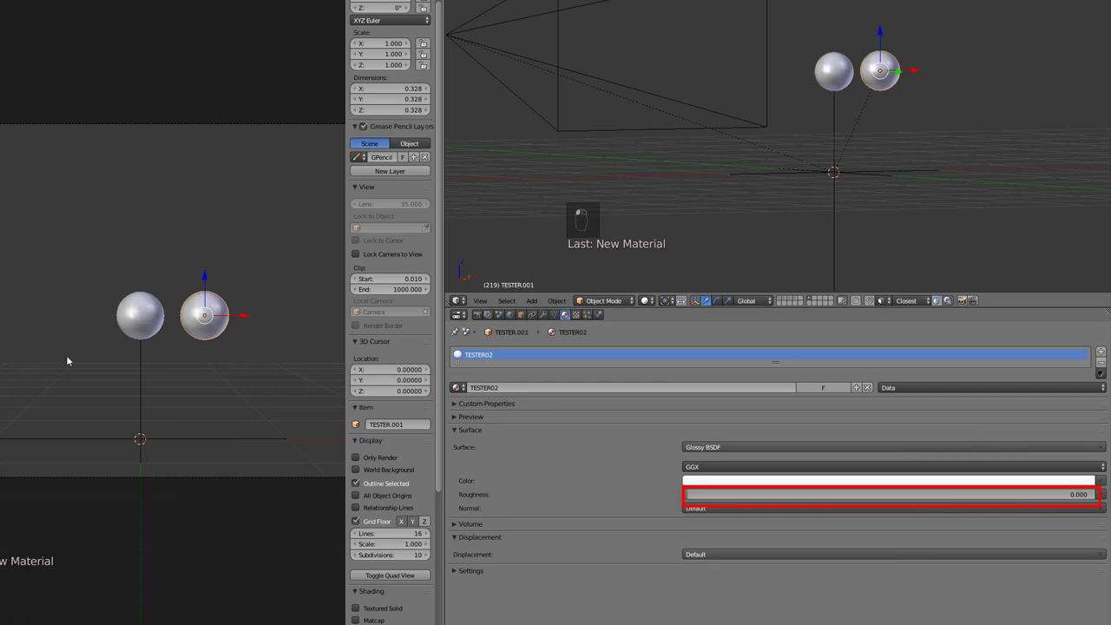
Show the camera view in the smaller viewport, set a render border around nearly the whole frame, and turn on rendered shading there
key("KP_0")
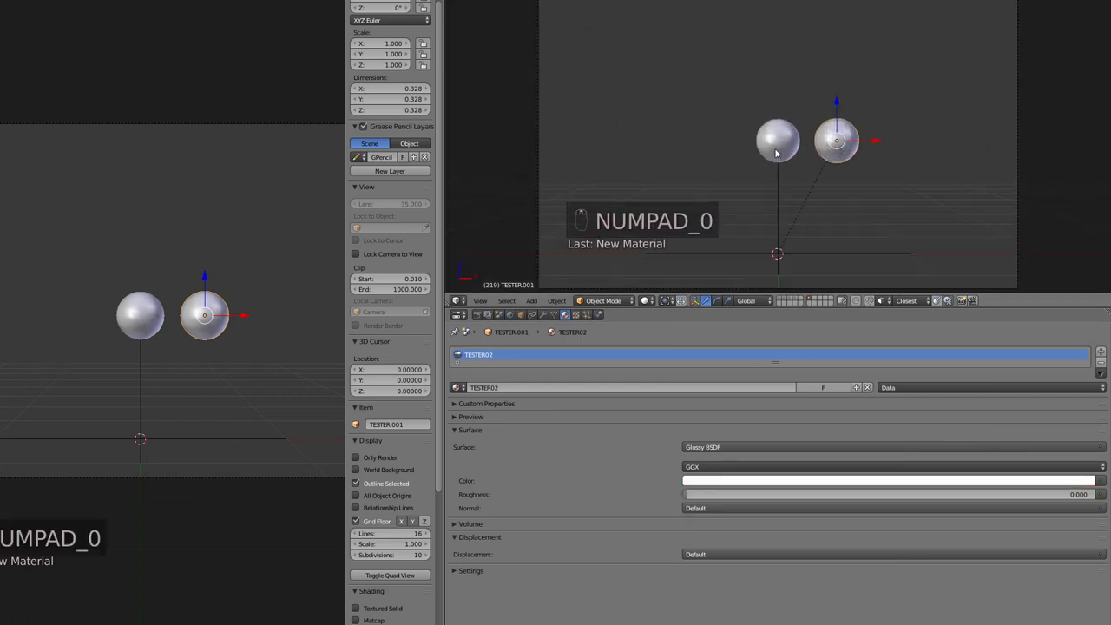
scroll(756, 131, "down", 2)
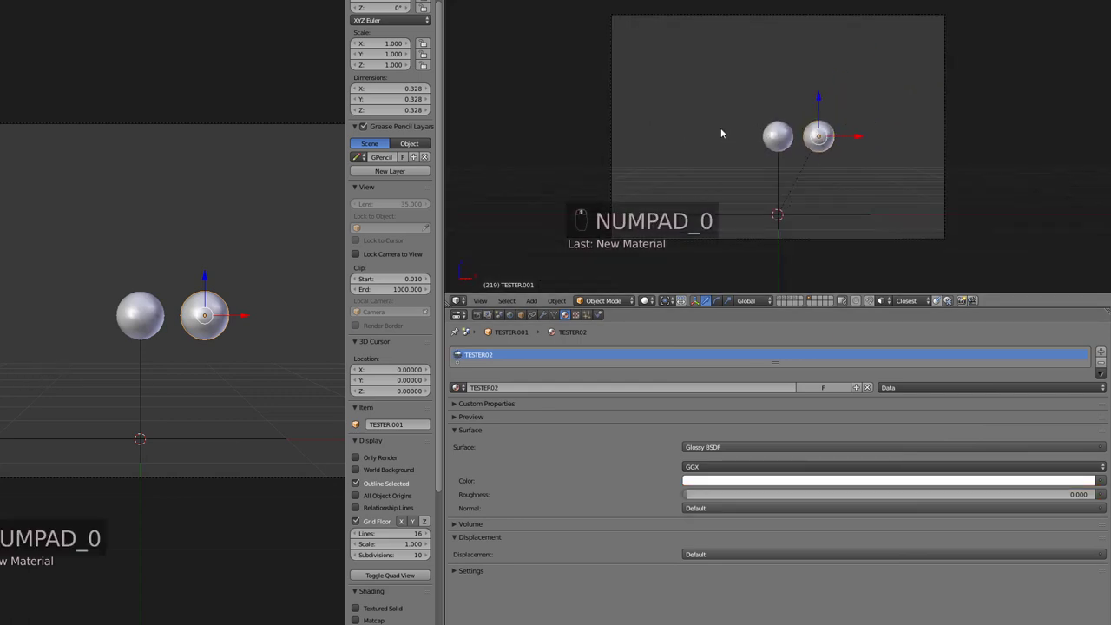
key("ctrl+b")
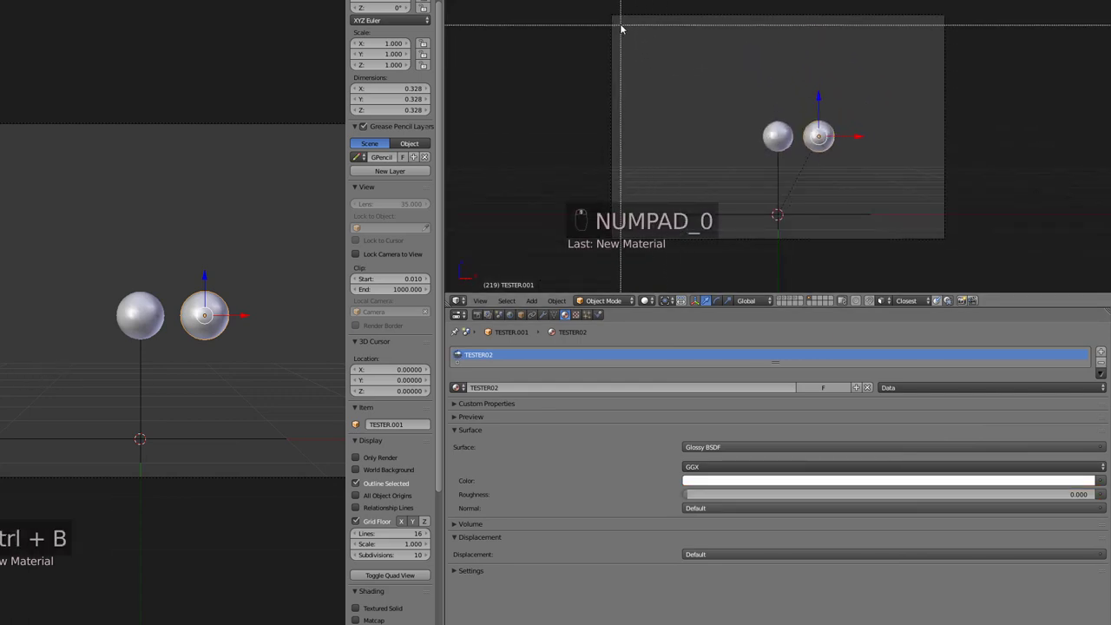
left_click_drag(620, 20, 916, 201)
scroll(914, 216, "up", 1)
key("shift+z")
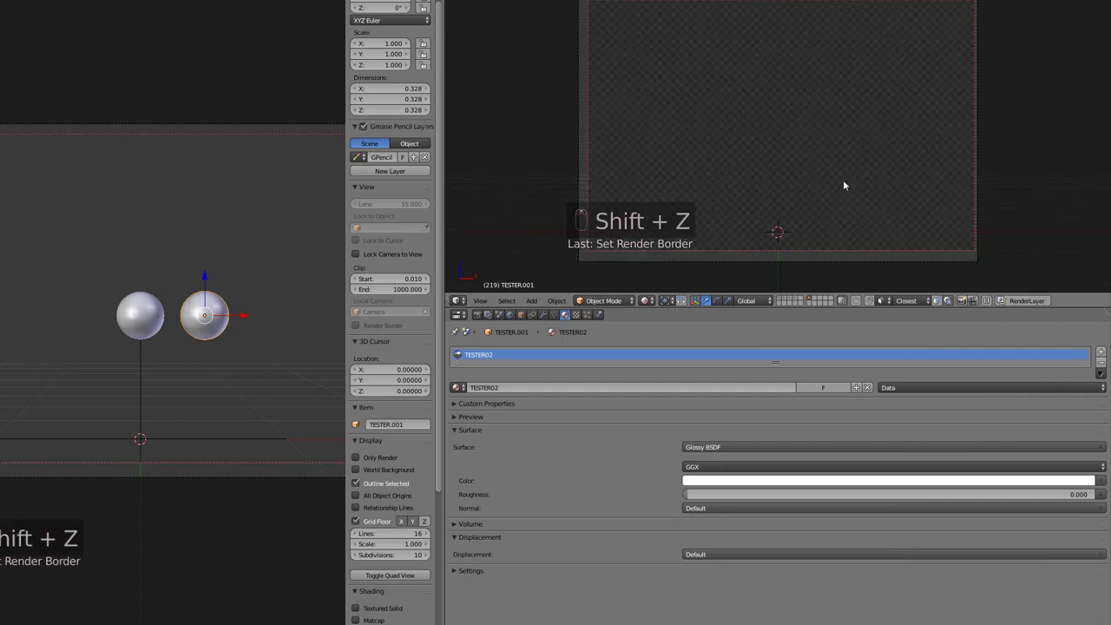
scroll(812, 196, "up", 1)
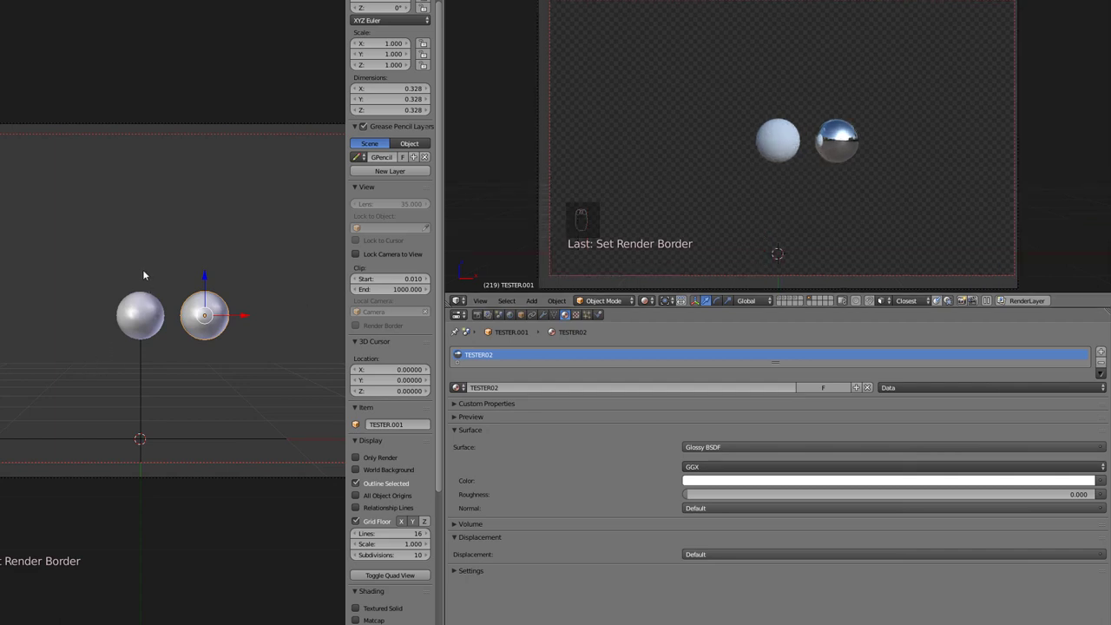
Check the arrangement of the camera, empty and spheres from above in the main viewport
key("KP_7")
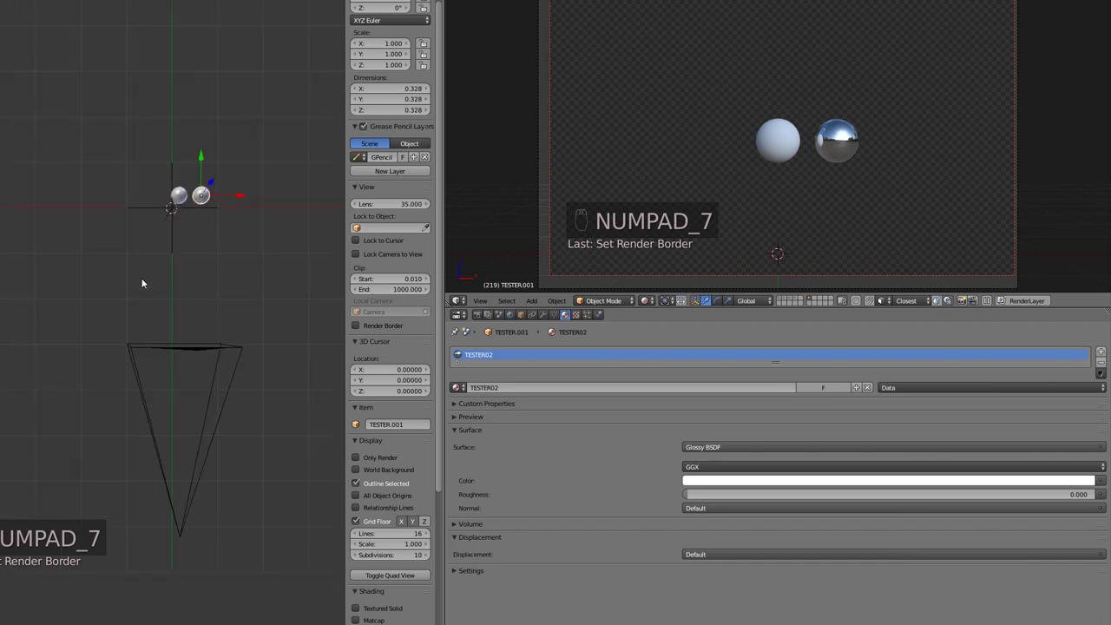
key("KP_5")
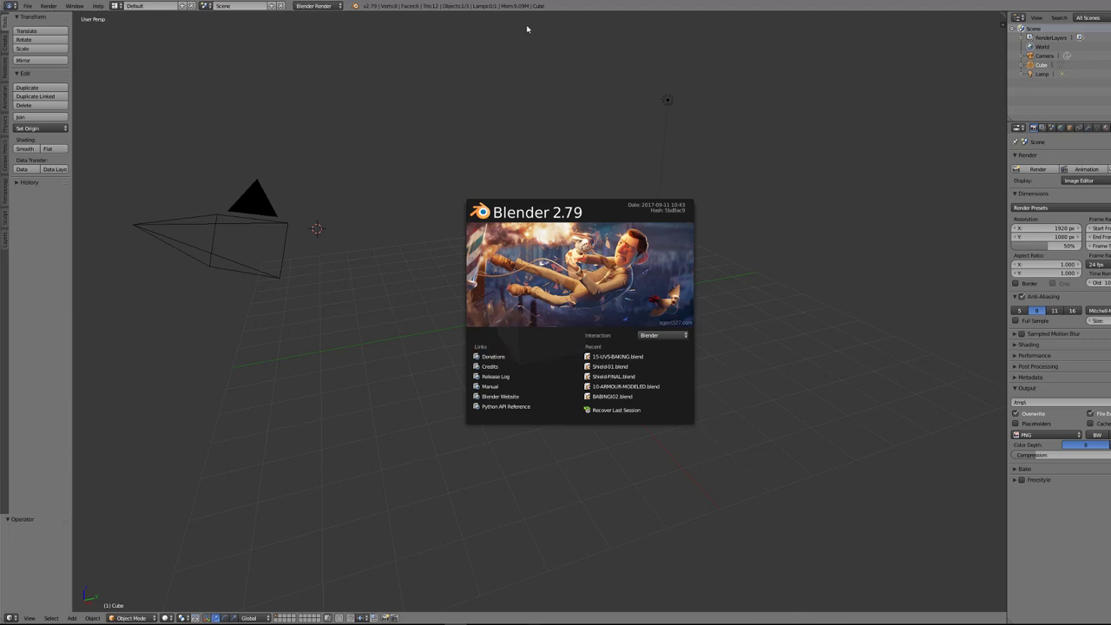
In the new default scene, set the render engine to Cycles Render
left_click(316, 16)
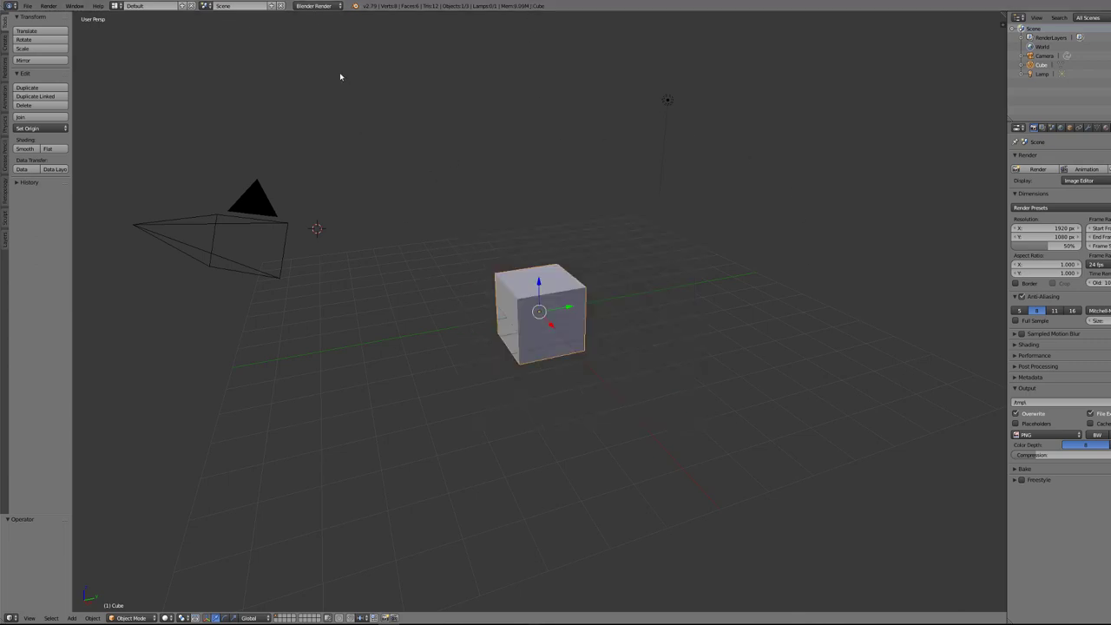
left_click(324, 8)
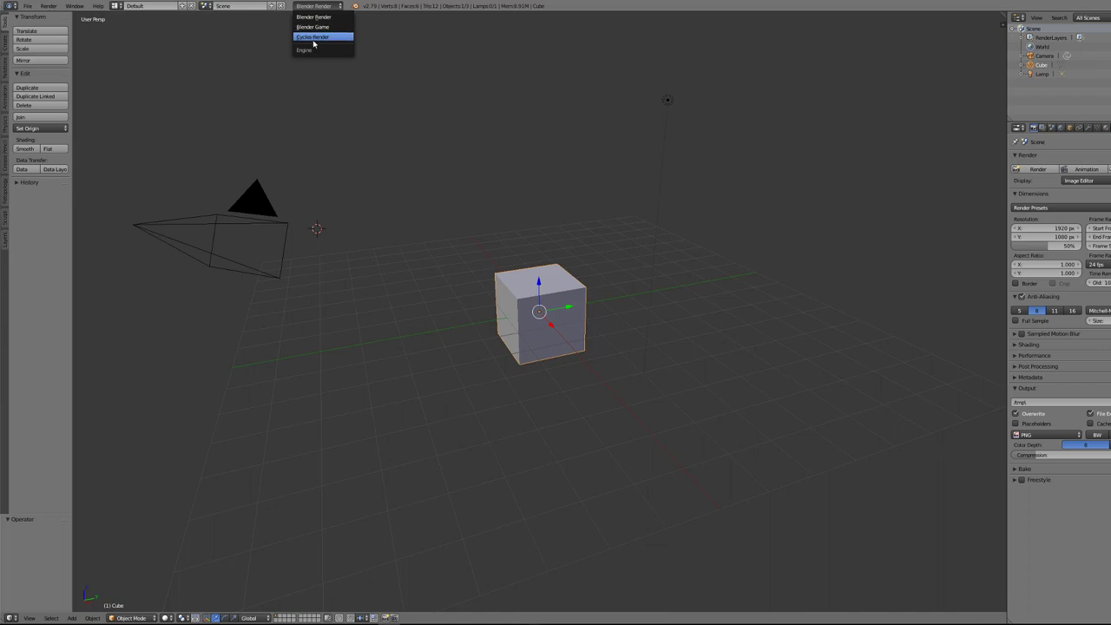
left_click(313, 37)
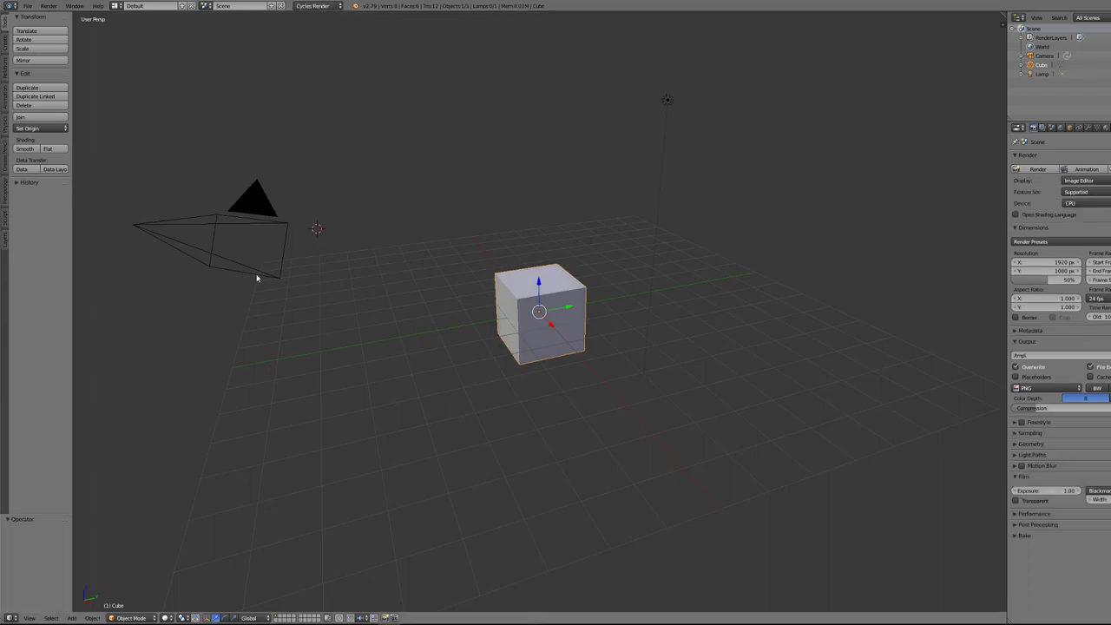
Display the World shader in the Node Editor and enable Use Nodes for it
left_click(10, 617)
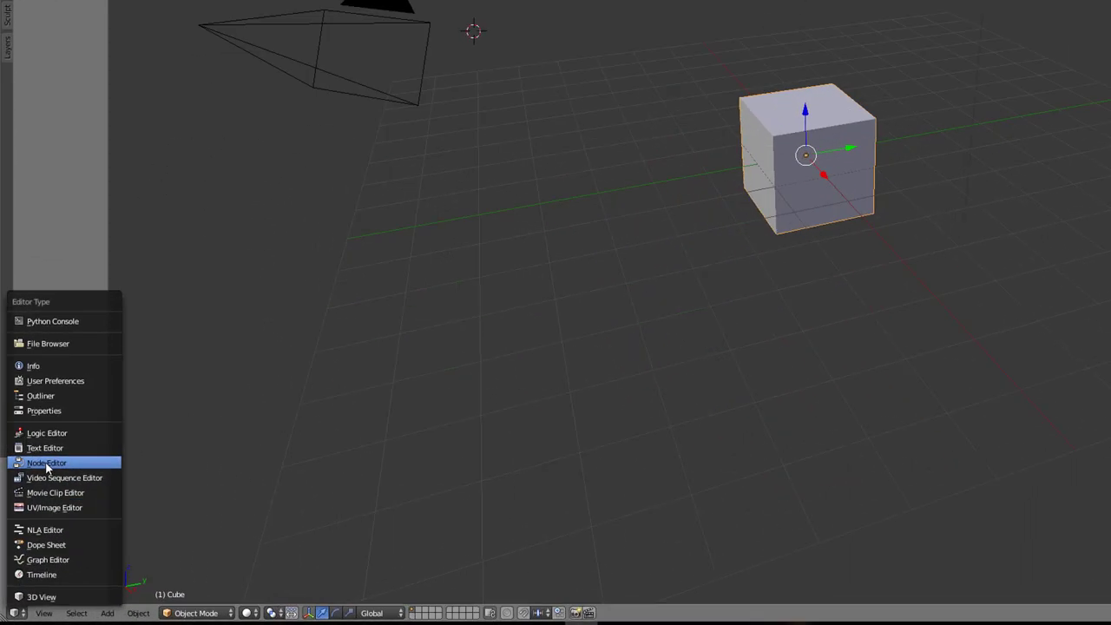
left_click(46, 465)
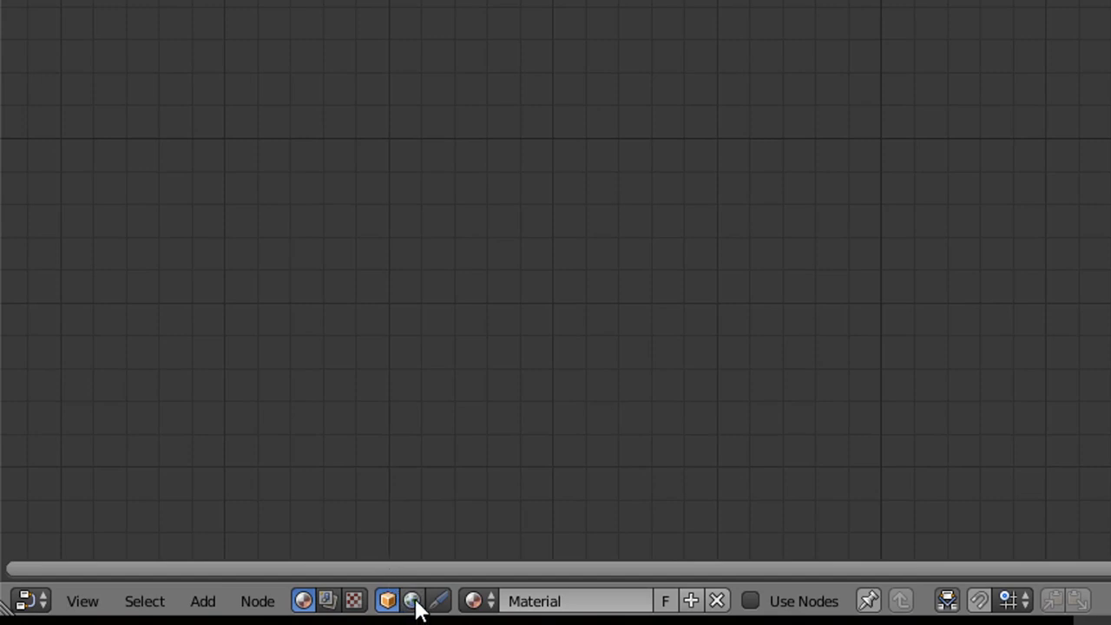
left_click(413, 601)
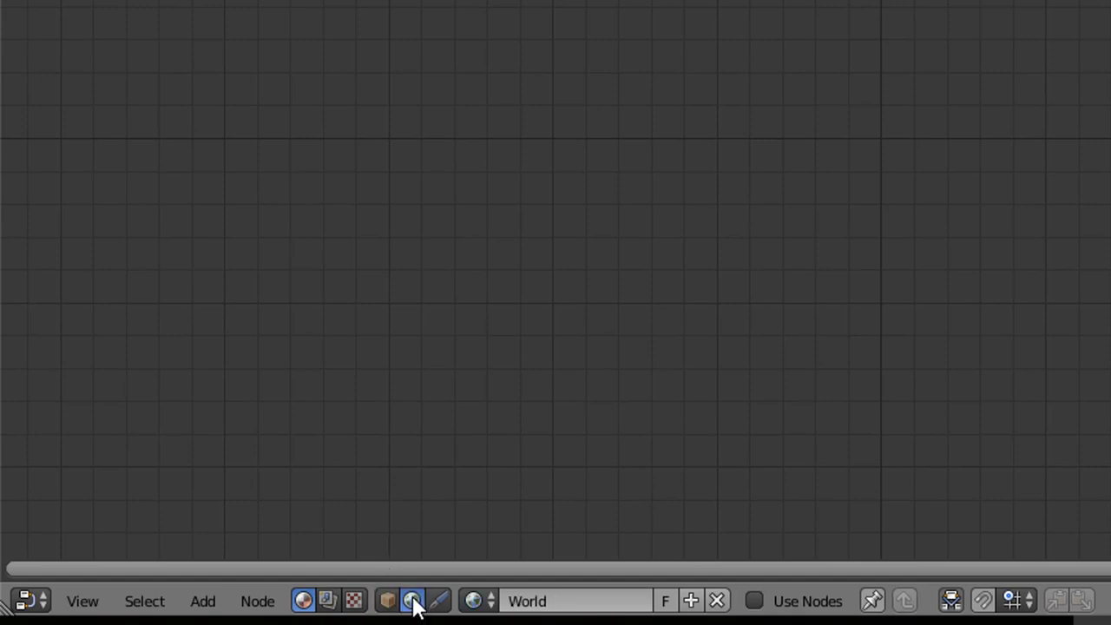
left_click(754, 602)
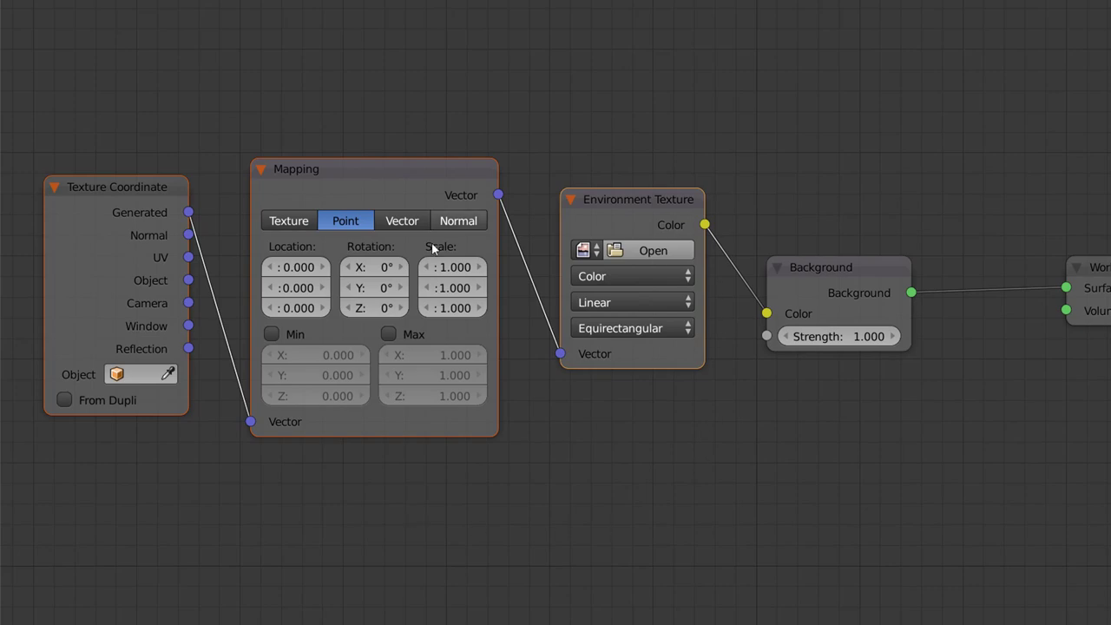
Load the HDR image from the Desktop folder into the Environment Texture node
left_click(651, 250)
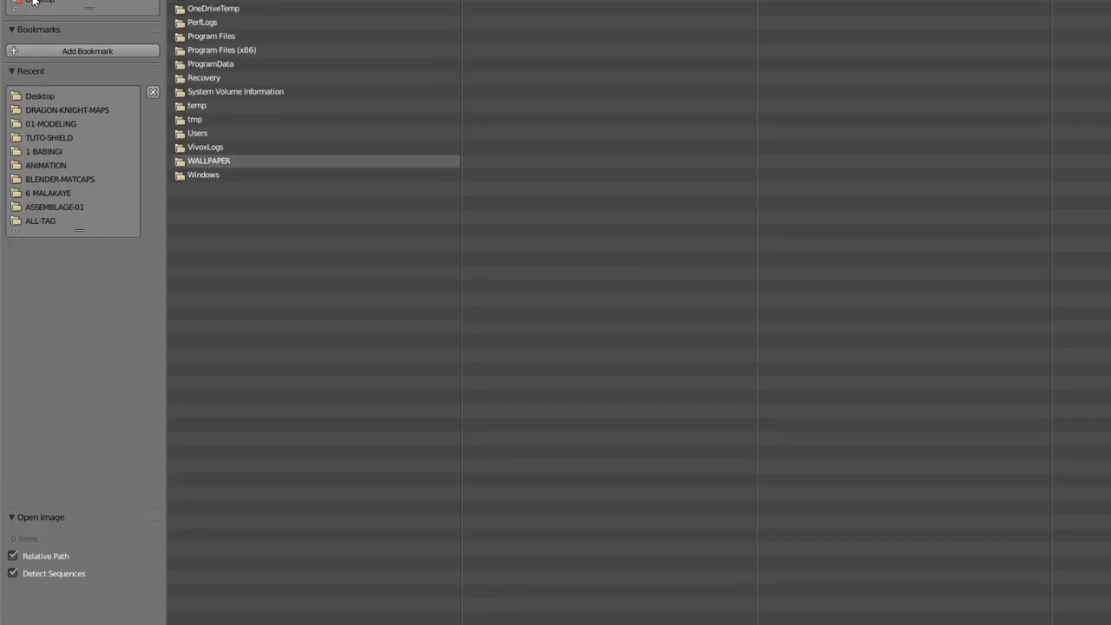
left_click(30, 96)
scroll(31, 83, "up", 6)
double_click(242, 29)
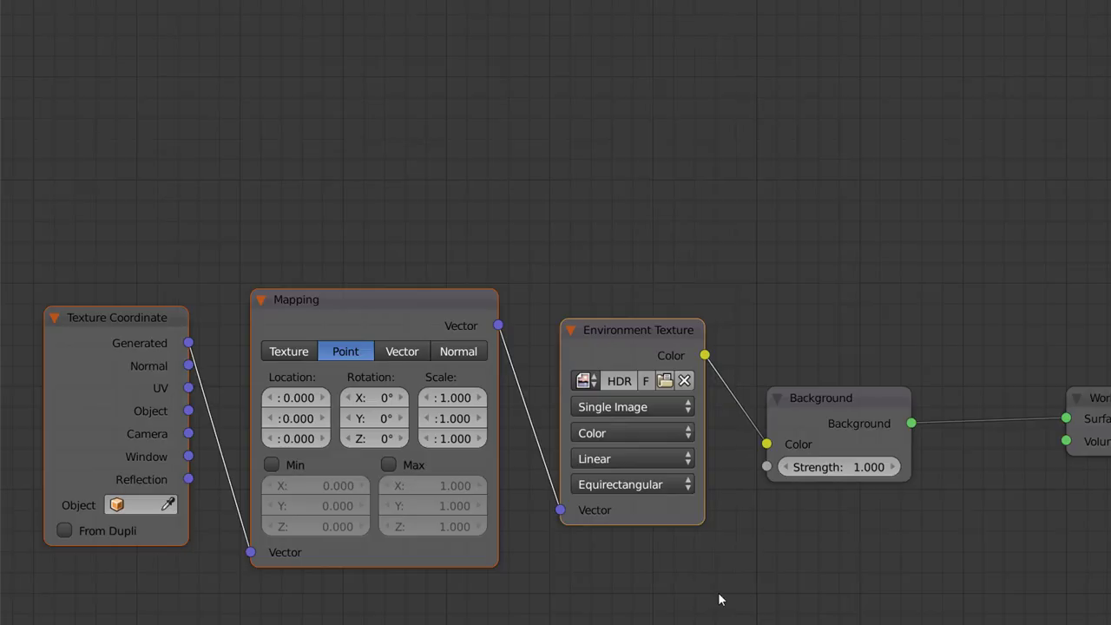
Return the main area to the 3D View and preview the cube with rendered shading
left_click(11, 618)
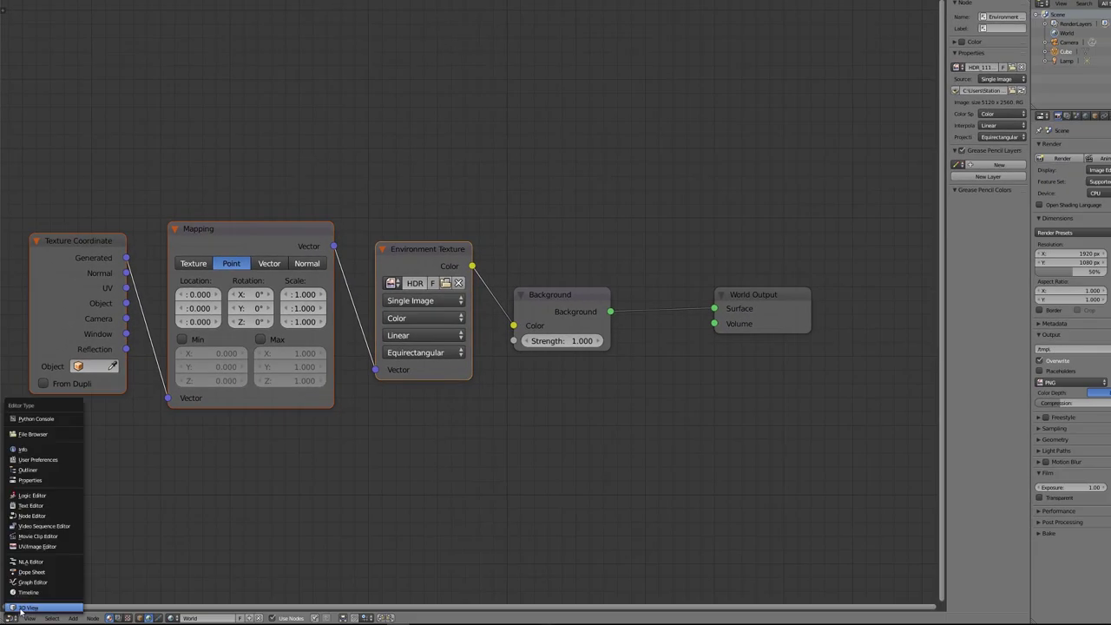
left_click(43, 607)
key("shift+z")
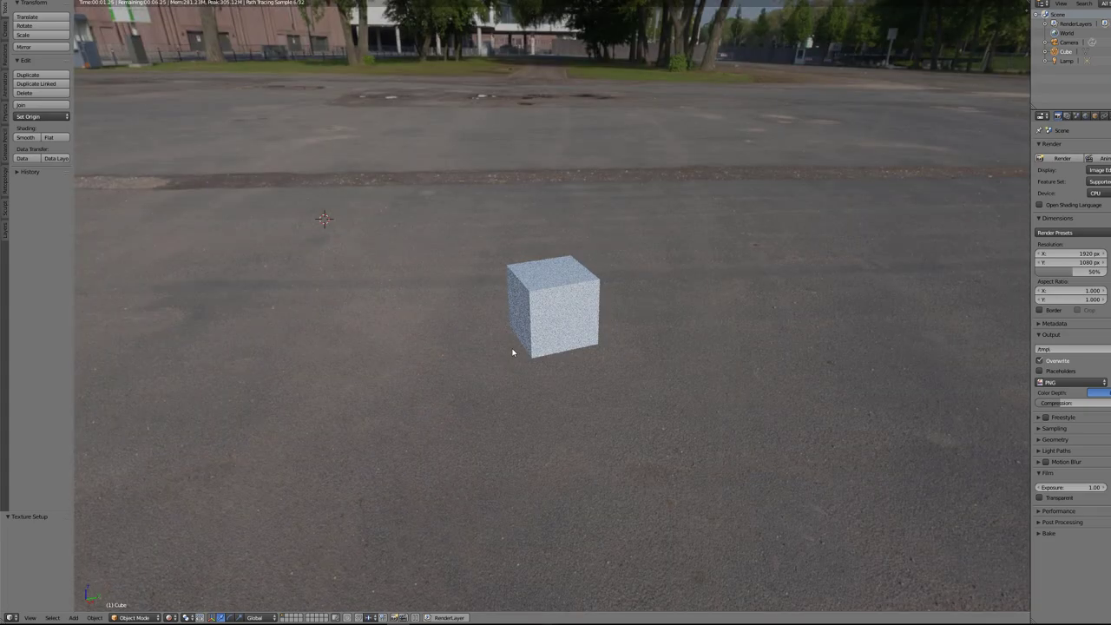
Enable a transparent film background in the scene's render settings
scroll(534, 386, "down", 4)
scroll(514, 504, "up", 6)
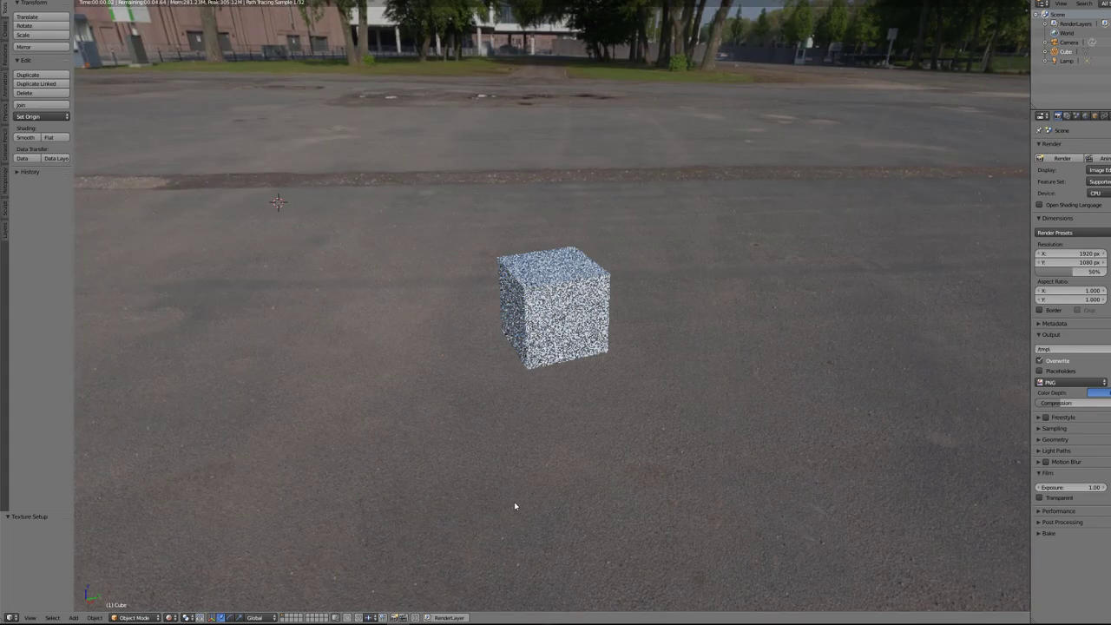
middle_click_drag(484, 483, 439, 301)
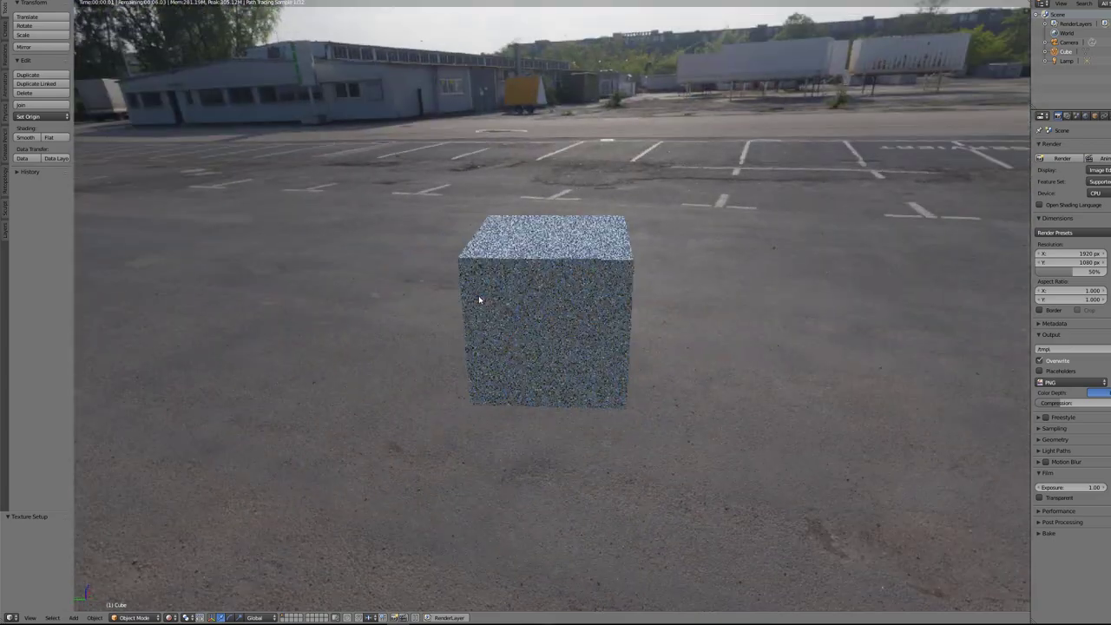
middle_click_drag(478, 299, 464, 83)
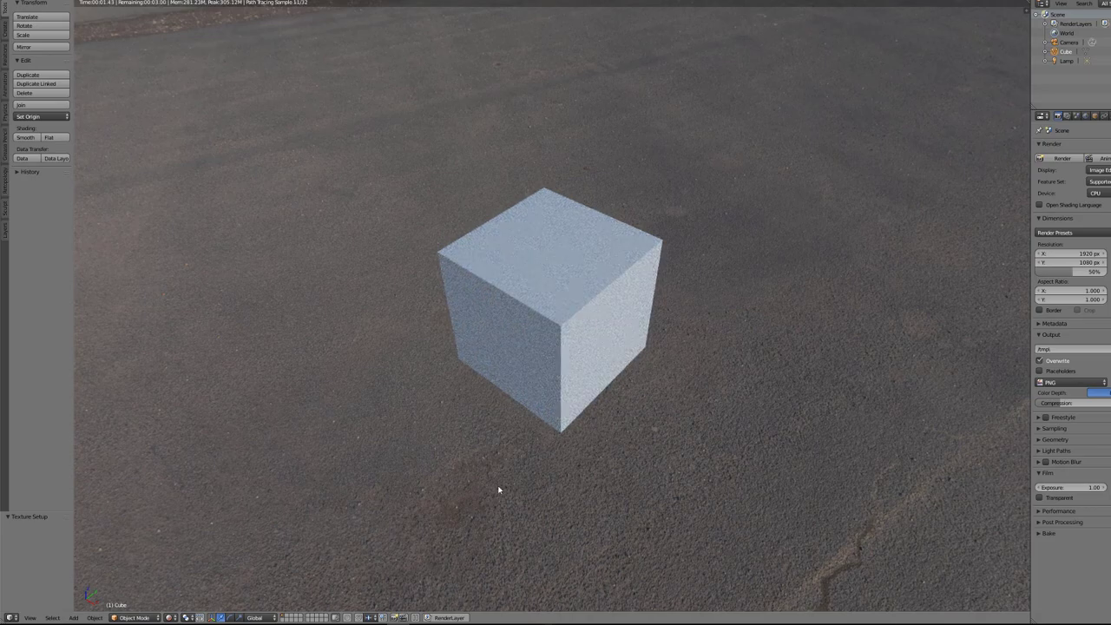
mouse_move(499, 489)
middle_mouse_down()
mouse_move(480, 471)
mouse_move(446, 466)
middle_mouse_up()
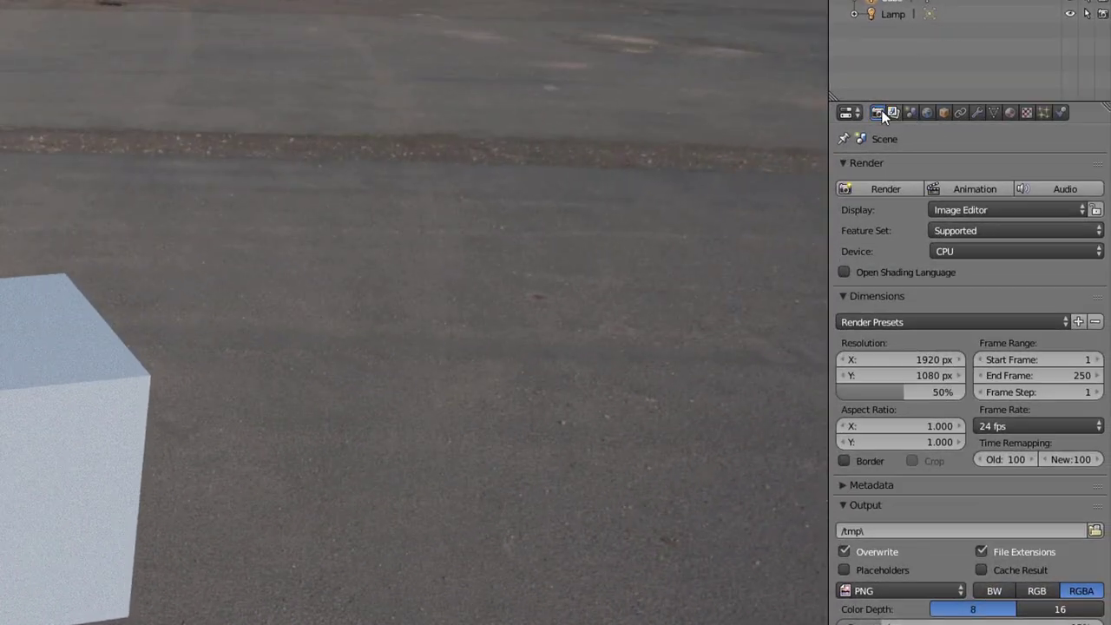
left_click(843, 161)
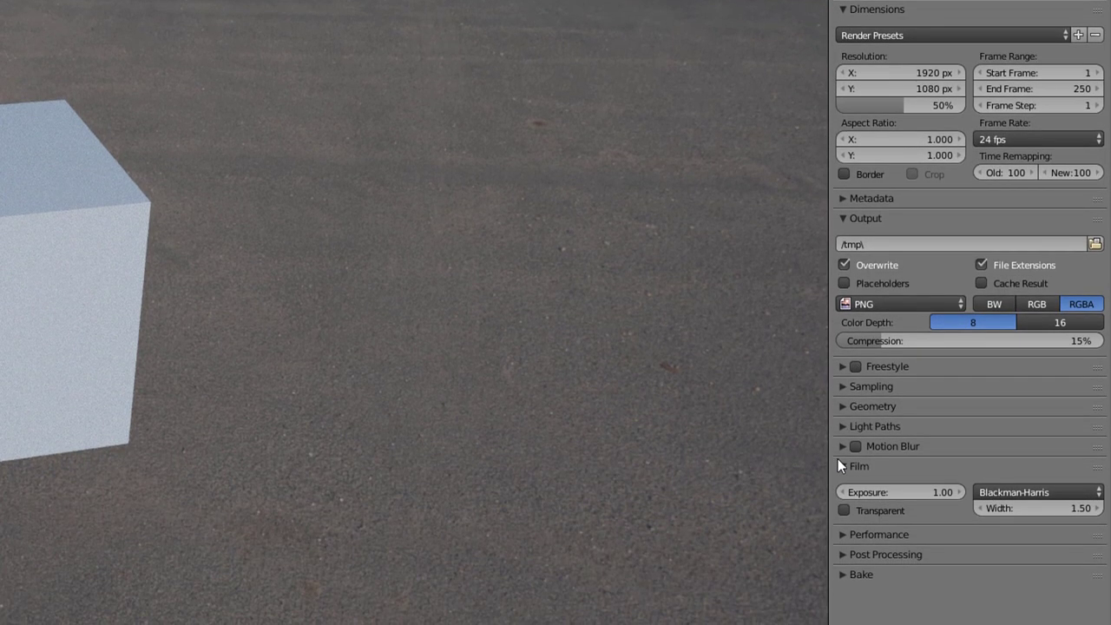
left_click(844, 510)
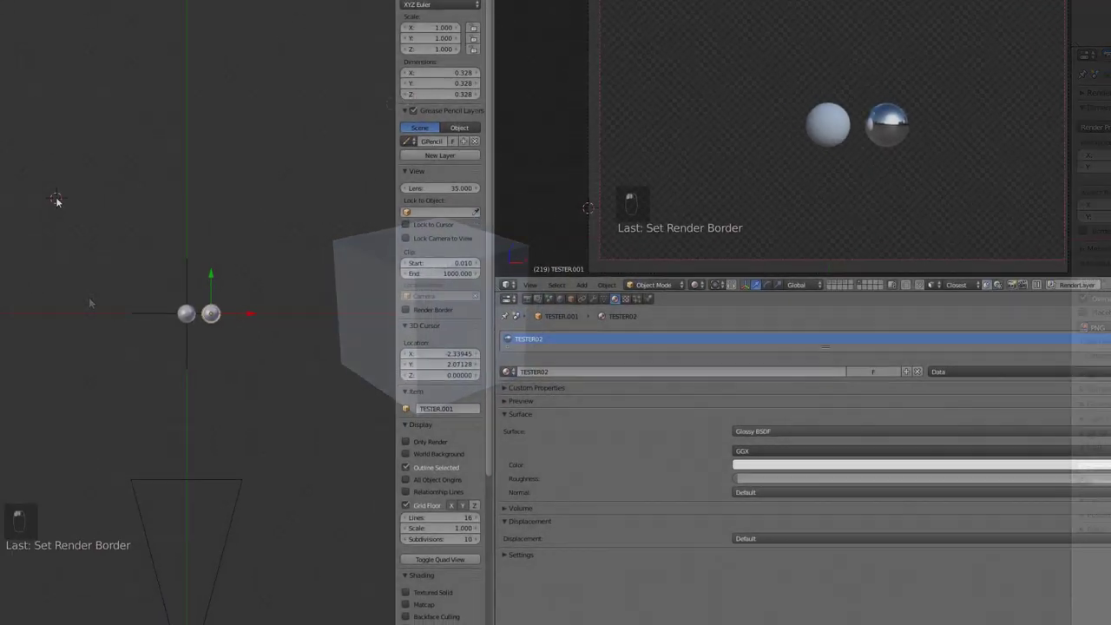
Add a plane beside the test spheres and give it a new Emission material named EMITER
key("shift+a")
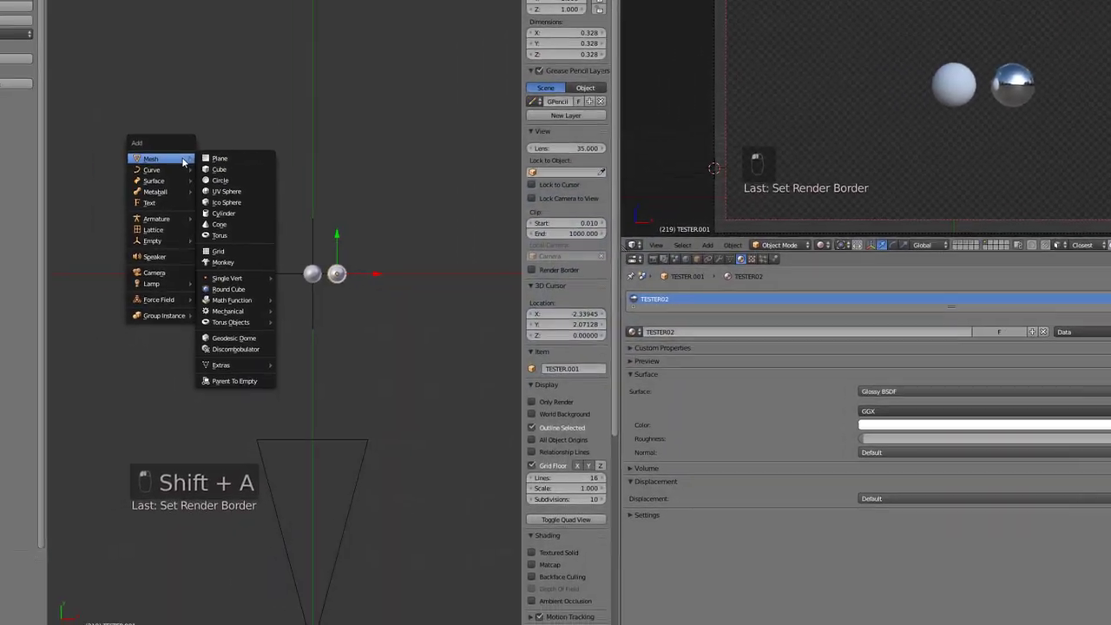
left_click(228, 156)
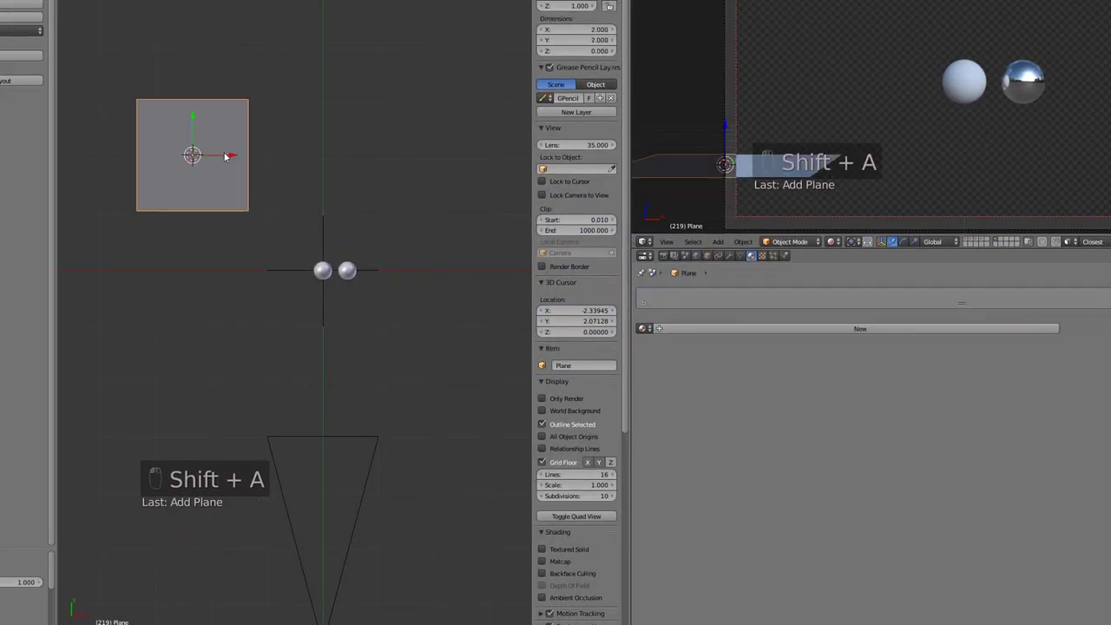
left_click(757, 328)
left_click(892, 387)
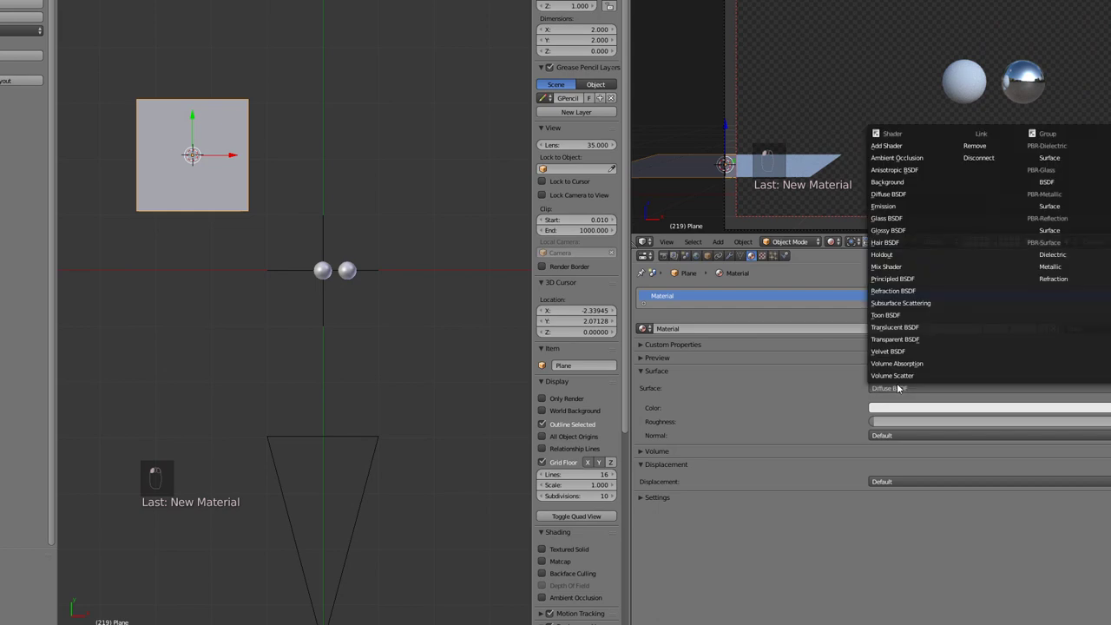
left_click(916, 209)
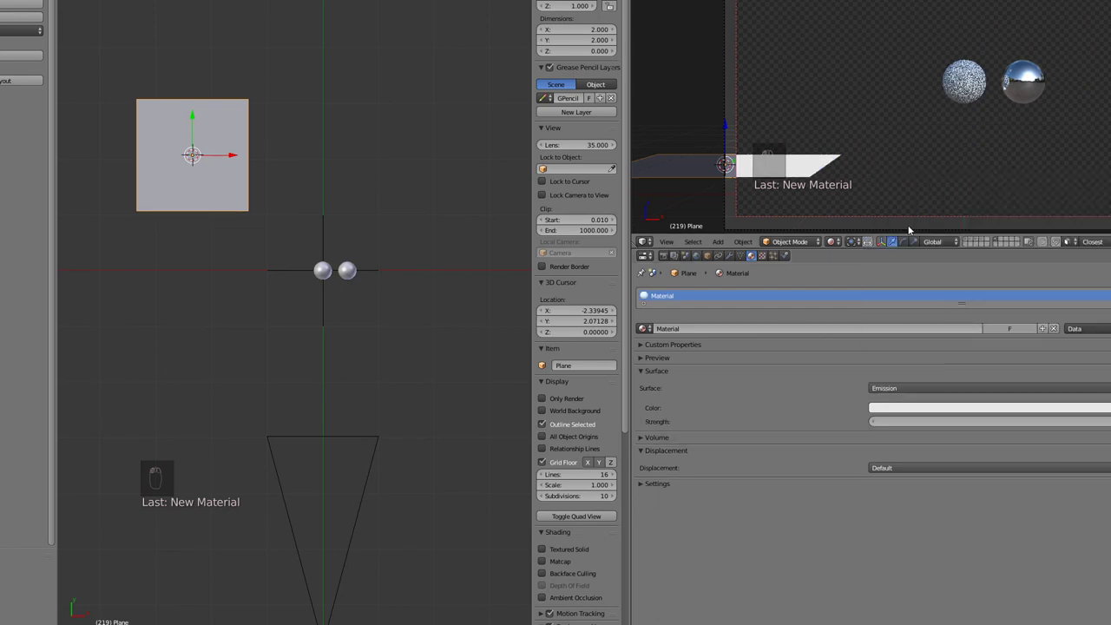
double_click(694, 328)
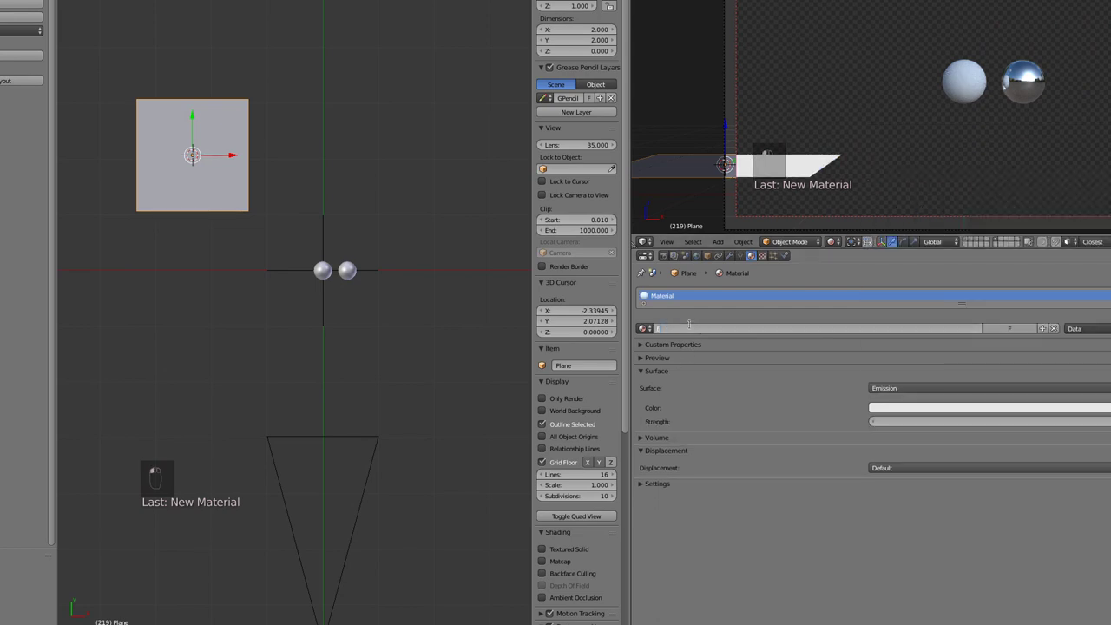
type("EMITTER")
key("Return")
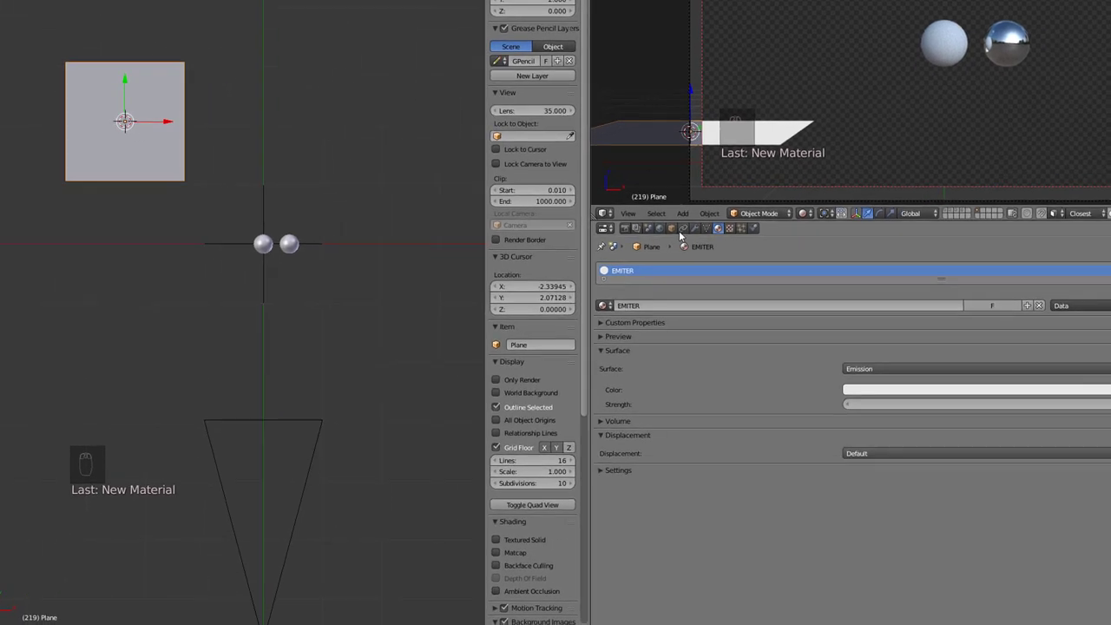
Turn off the plane's Camera and Shadow ray visibility in its Cycles settings
left_click(706, 255)
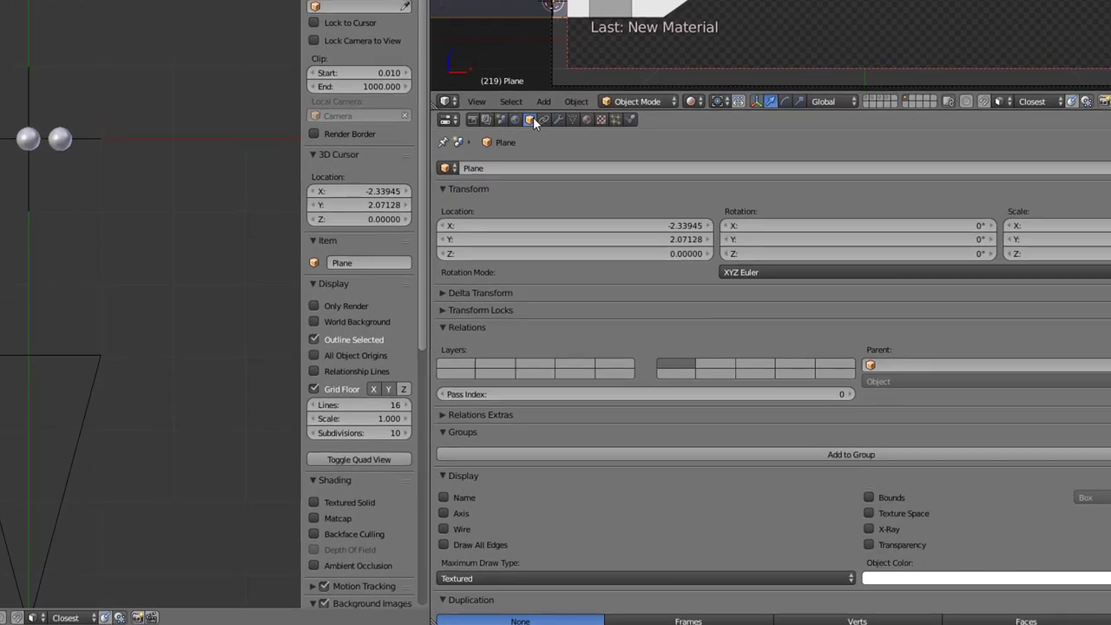
scroll(691, 544, "down", 2)
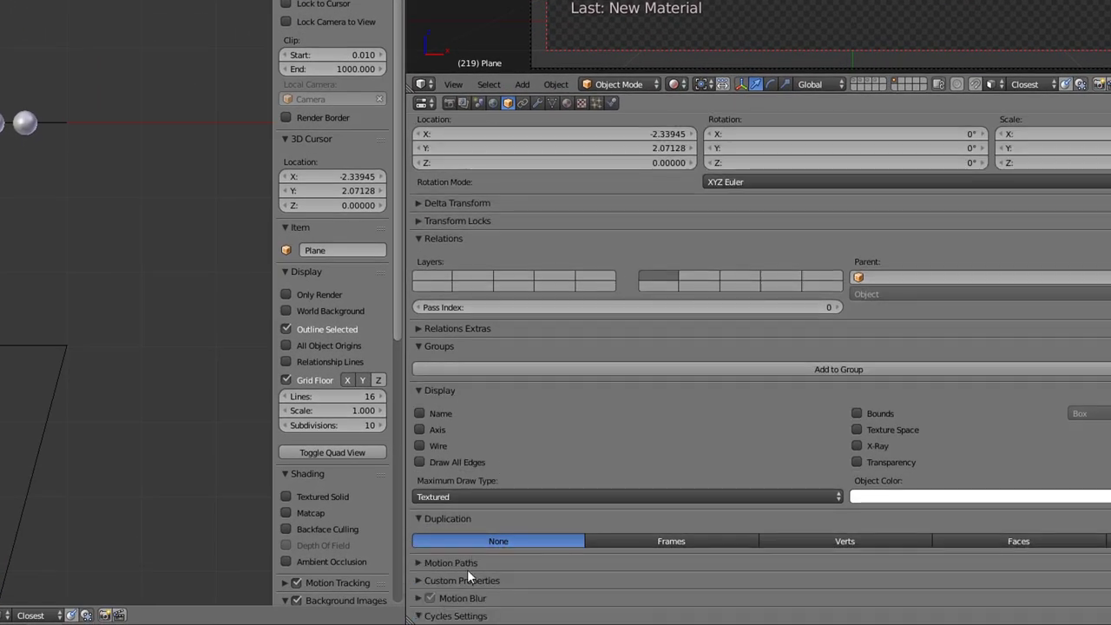
left_click(460, 615)
scroll(467, 557, "down", 3)
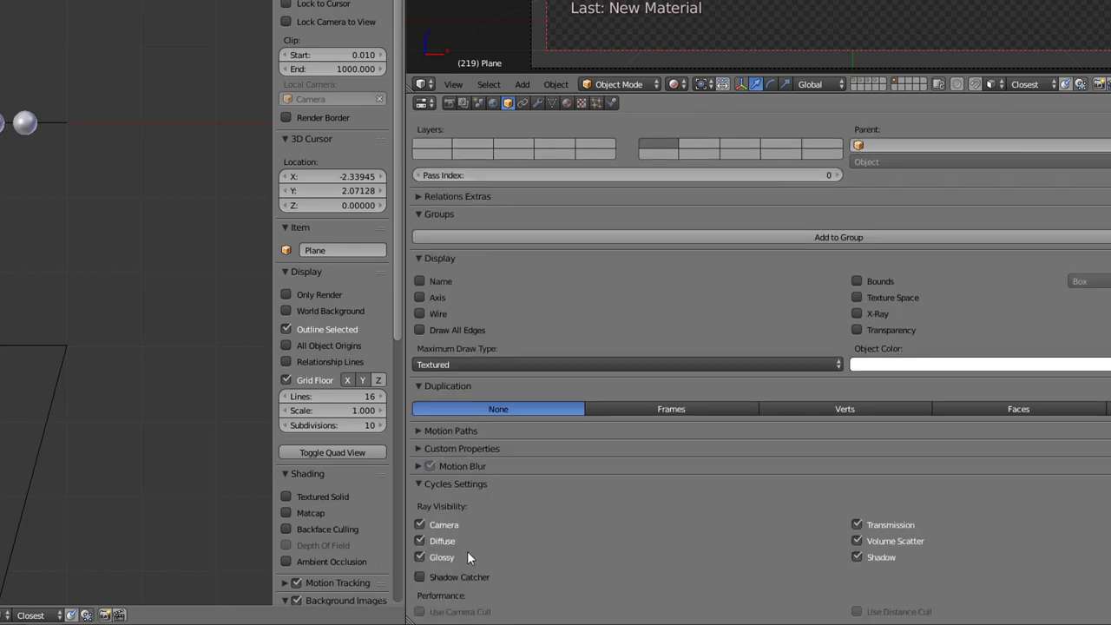
left_click(857, 557)
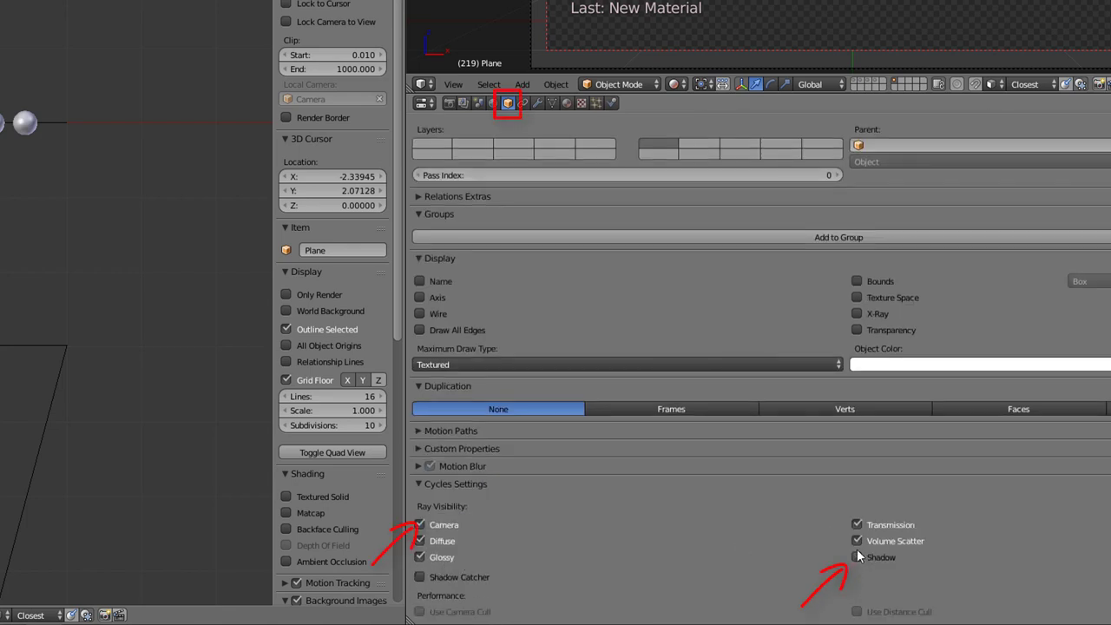
left_click(447, 525)
Set the EMITER material's emission colour to white and its strength to 2
left_click(566, 103)
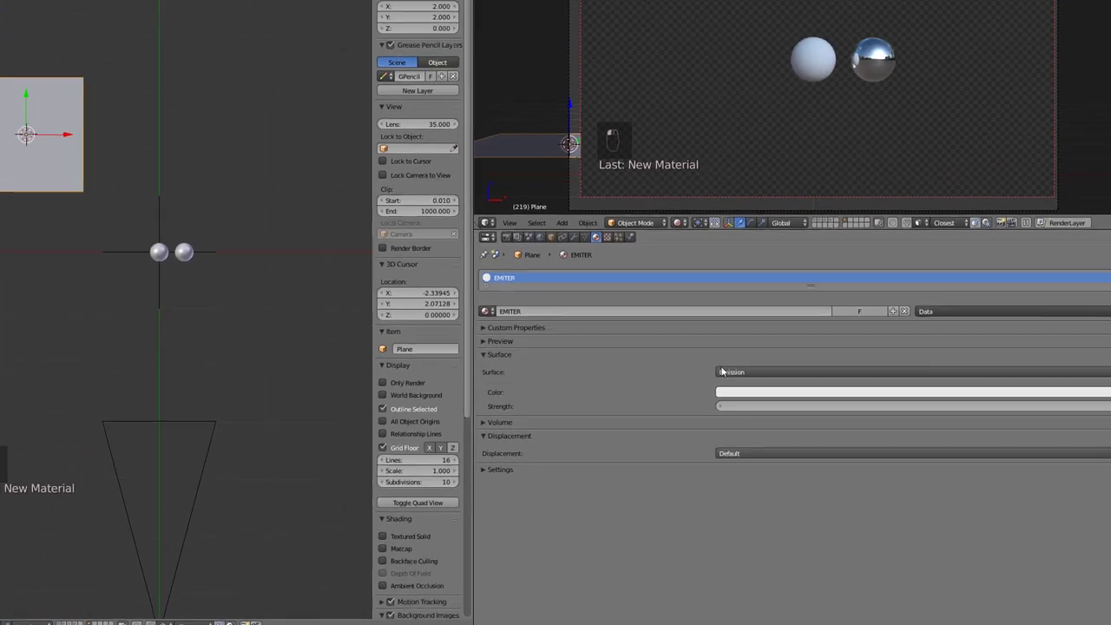
left_click(727, 394)
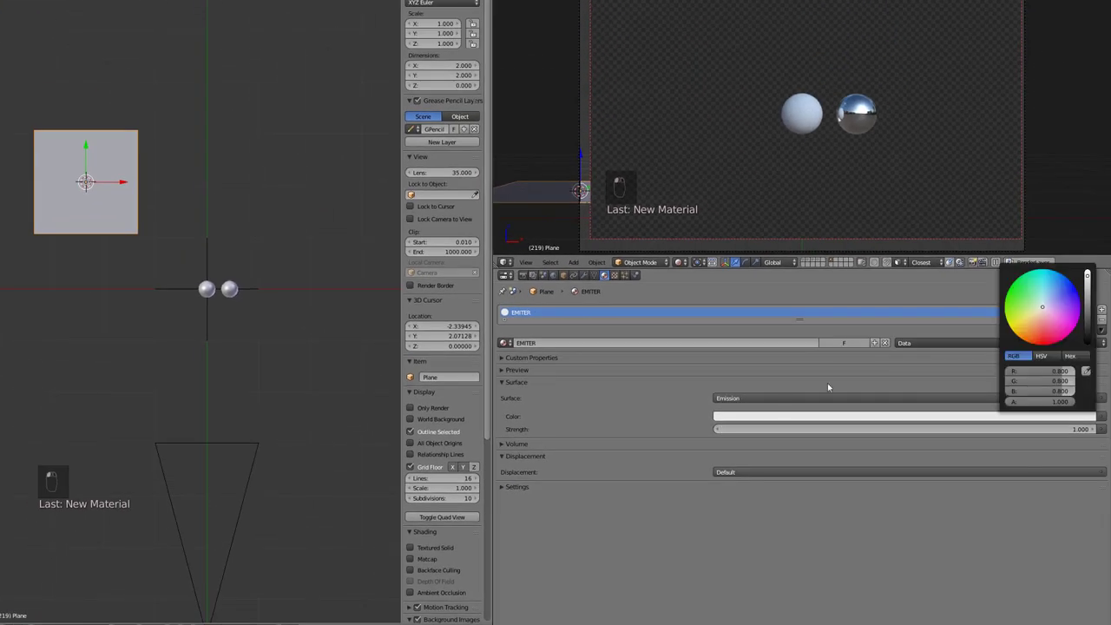
left_click(954, 428)
type("2")
key("Return")
Stand the plane upright with a 90° rotation about X and move it farther back from the spheres
type("rx90")
key("Return")
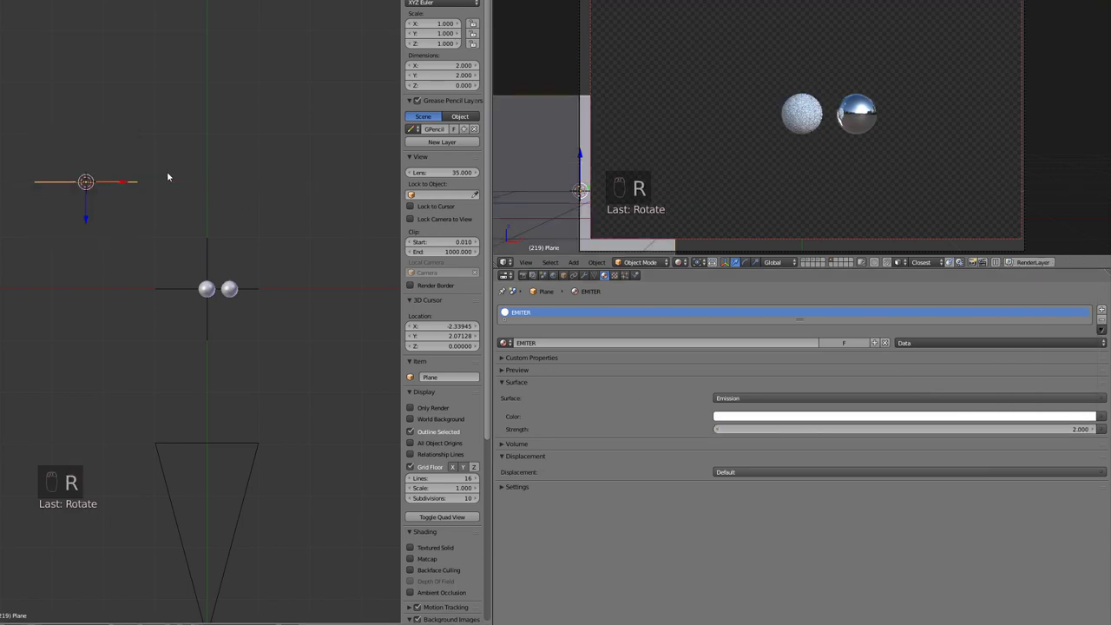
key("g")
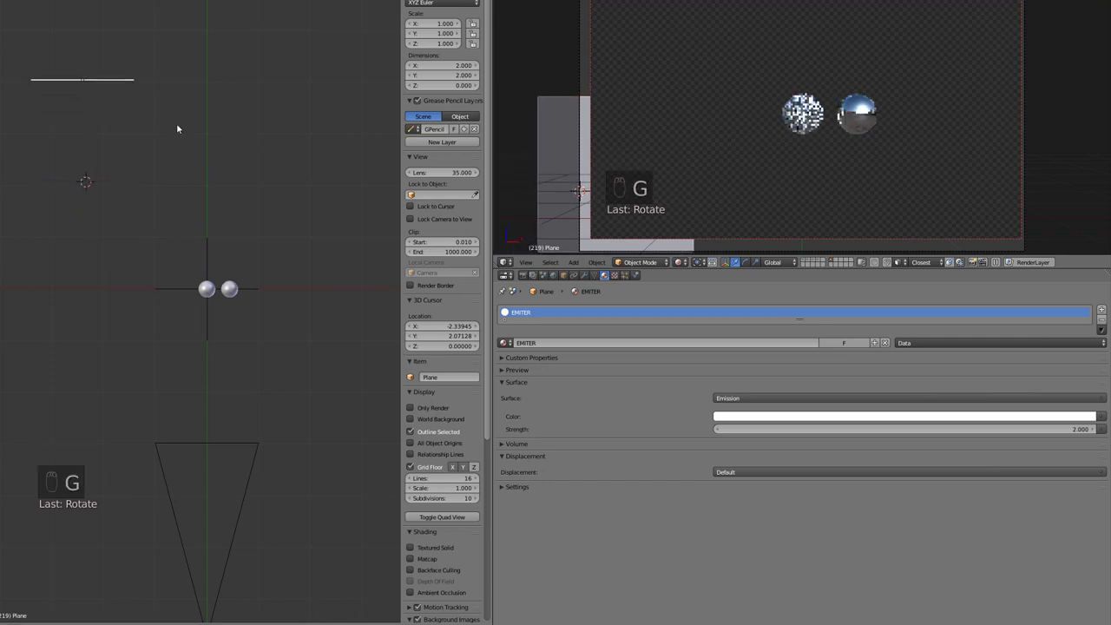
left_click(180, 129)
Scale the emitter plane to about 1.93 and angle it about 42° around Z, diagonally behind the spheres on their left side
key("r")
left_click(209, 64)
key("s")
left_click(305, 124)
key("g")
left_click(282, 178)
key("r")
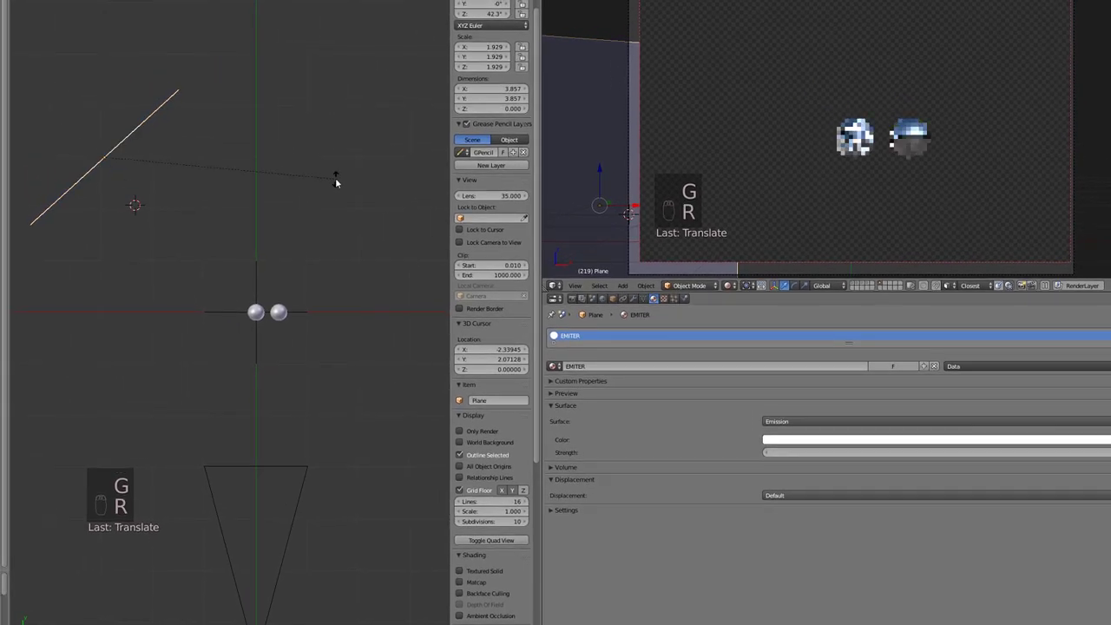
left_click(335, 179)
key("g")
left_click(335, 181)
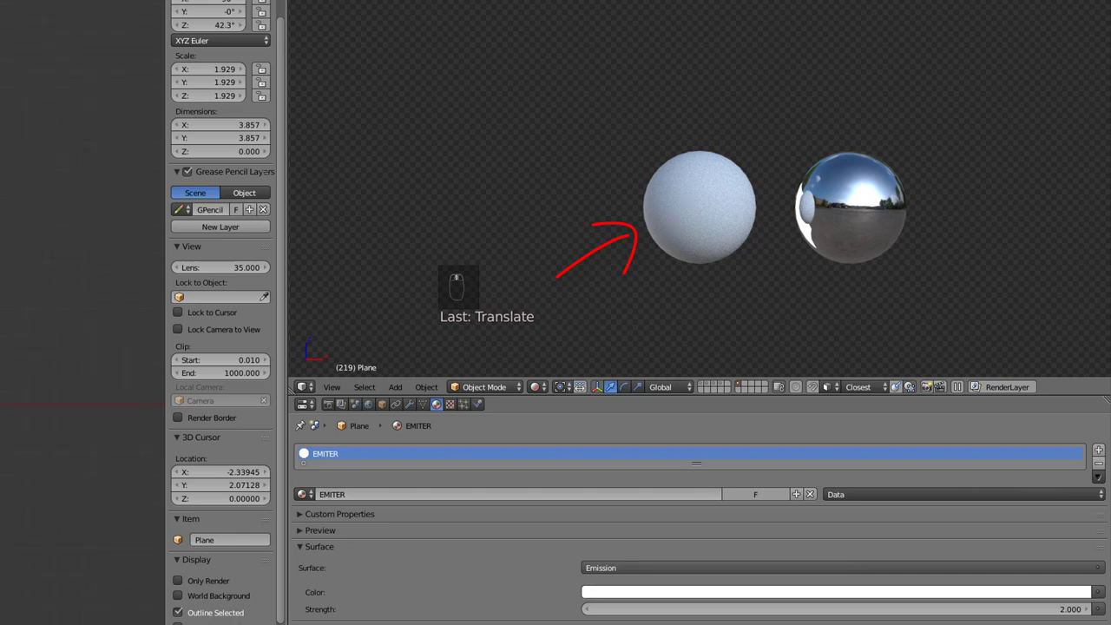
Duplicate the emitter plane to the right side of the spheres and turn it to about -86° around Z
key("shift+d")
left_click(433, 307)
key("r")
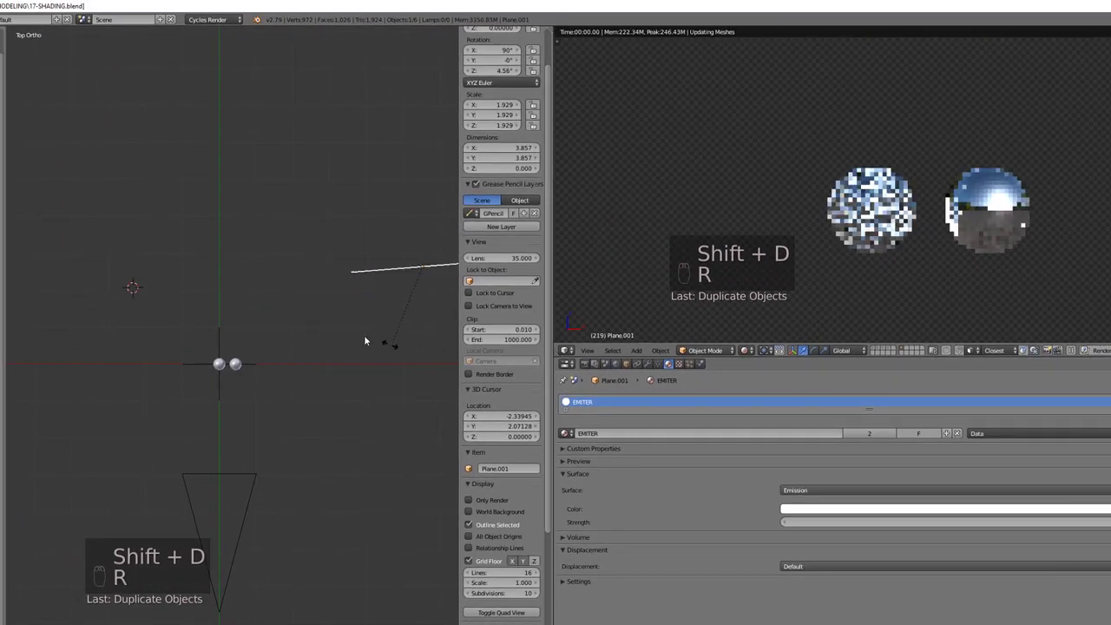
left_click(352, 240)
key("g")
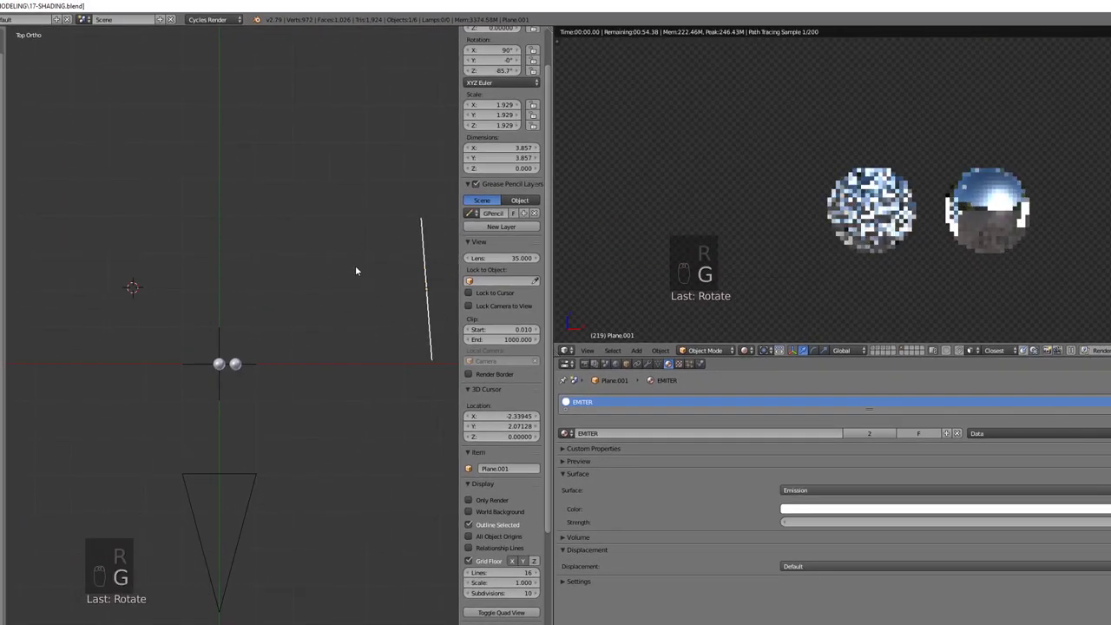
left_click(355, 271)
key("r")
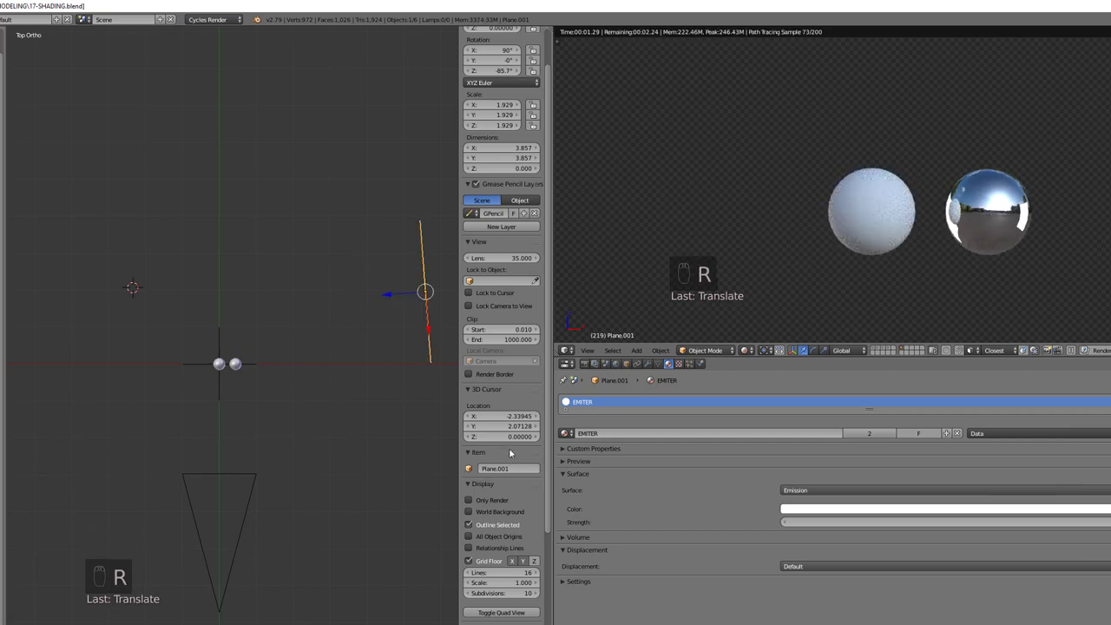
left_click(562, 461)
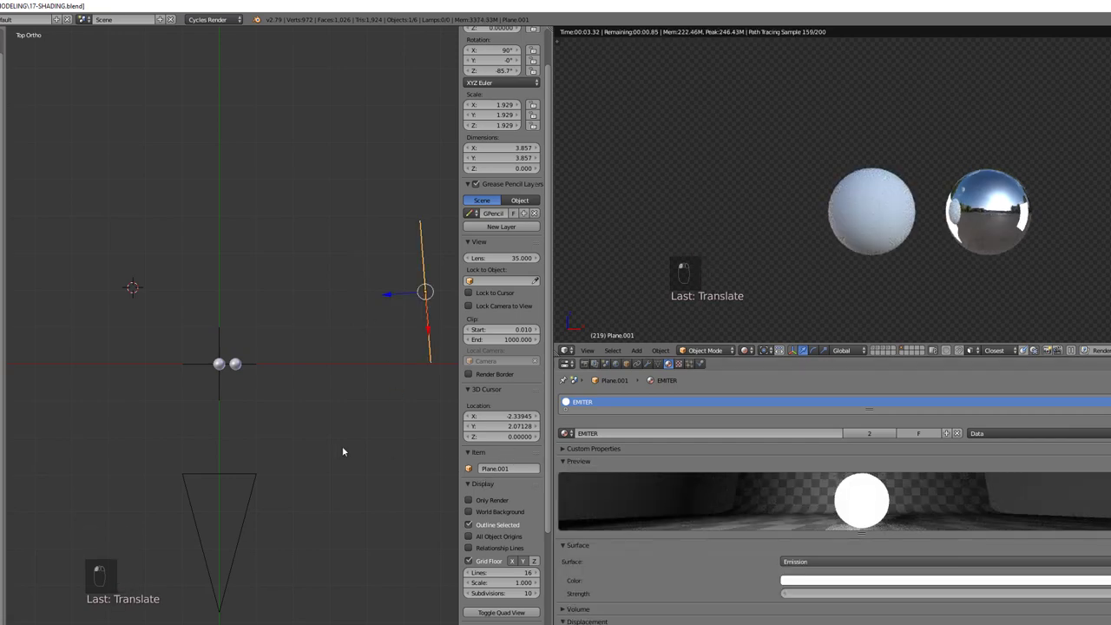
left_click(562, 461)
Move the duplicated plane closer to the spheres and turn it to about -58.5° around Z
middle_click_drag(387, 444, 359, 450, "shift")
key("g")
key("r")
left_click(427, 443)
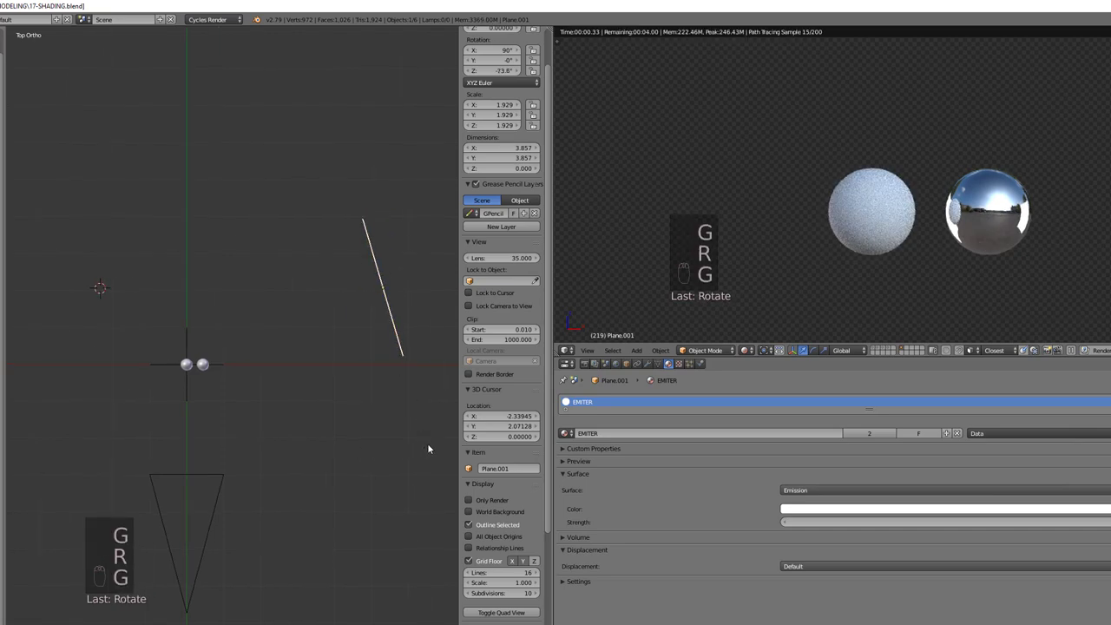
key("g")
key("g")
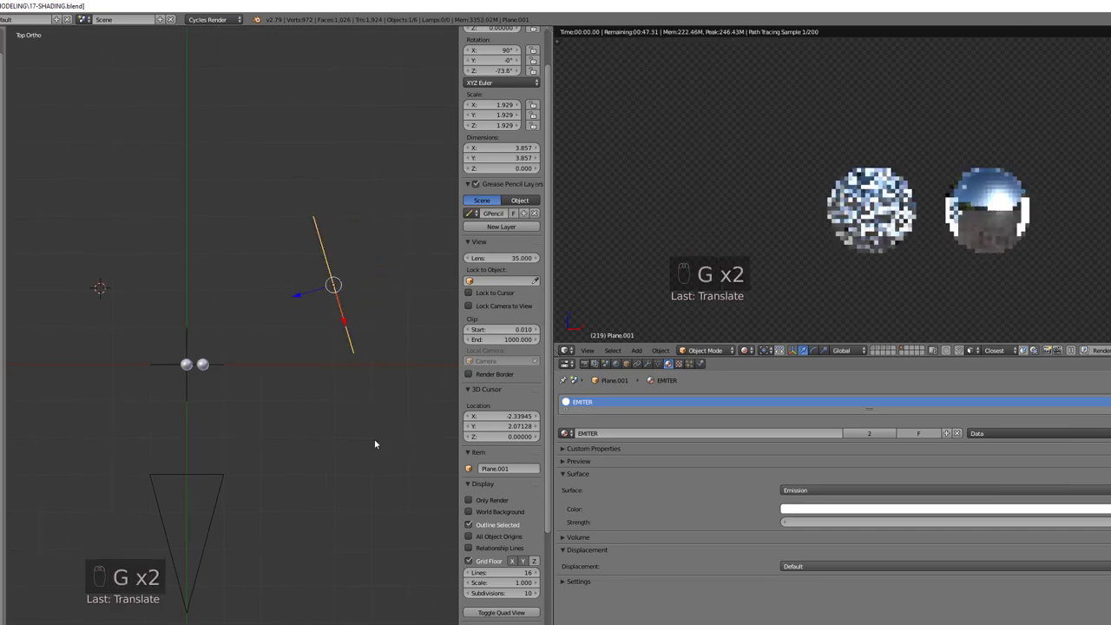
key("r")
left_click(415, 423)
key("g")
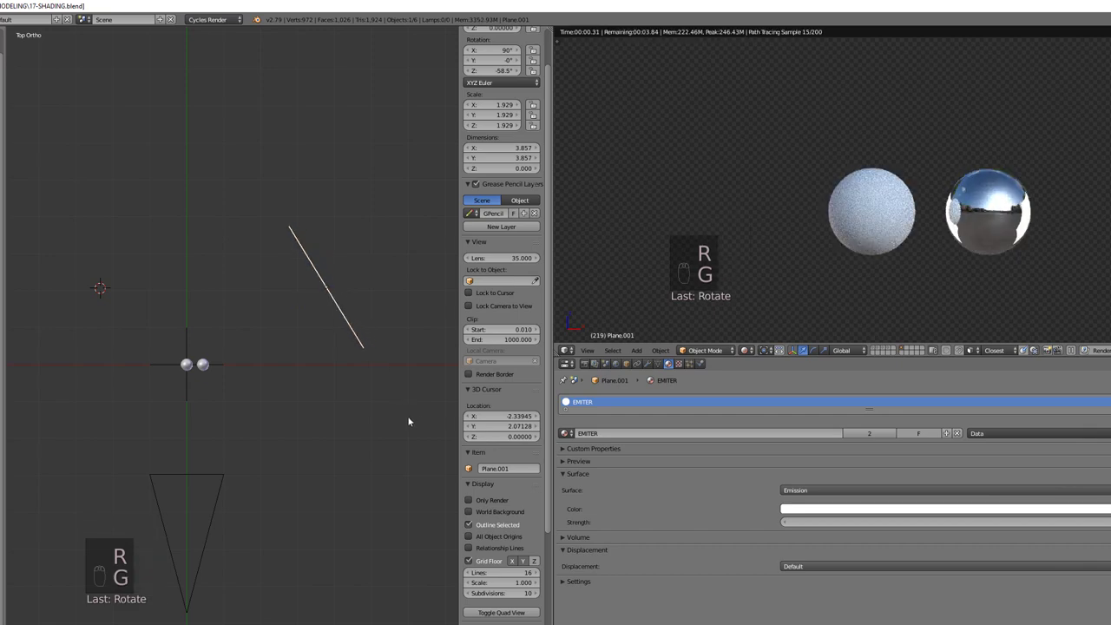
left_click(409, 423)
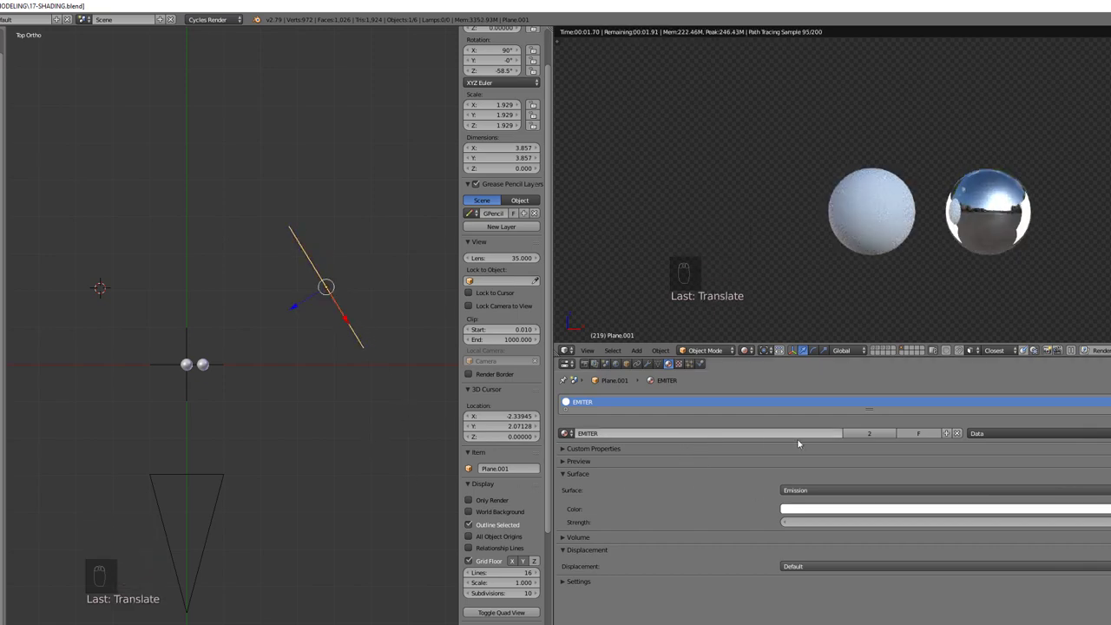
Give the duplicated plane its own copy of the material, named EMITER02, with an emission strength of 3
left_click(946, 433)
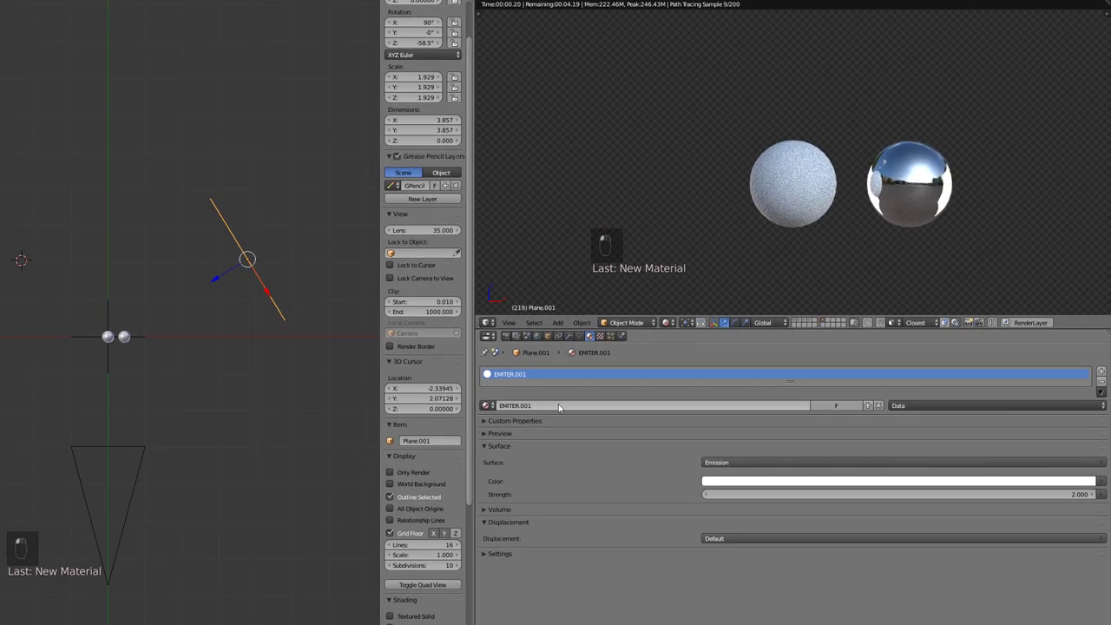
left_click(609, 433)
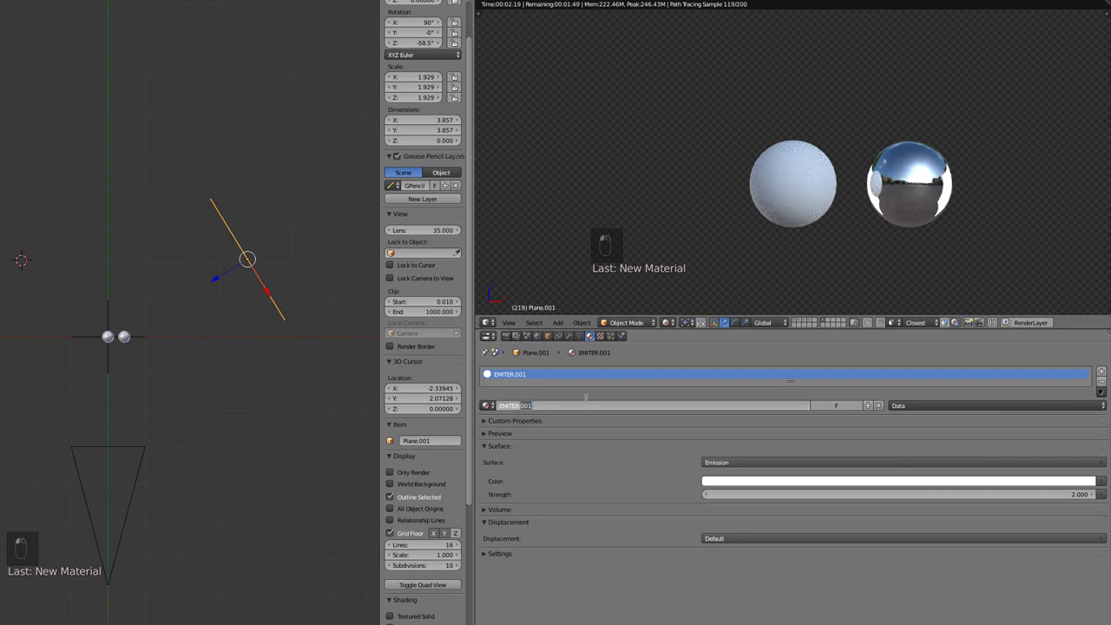
key("BackSpace")
key("Return")
left_click_drag(751, 494, 781, 494)
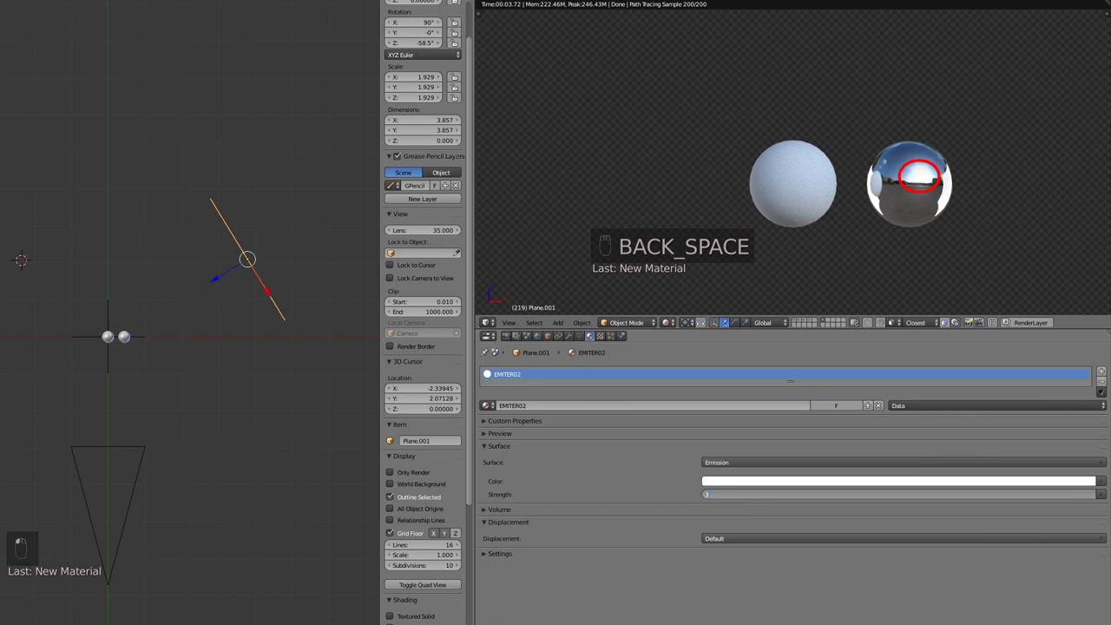
Move the second emitter plane slightly forward toward the camera
key("g")
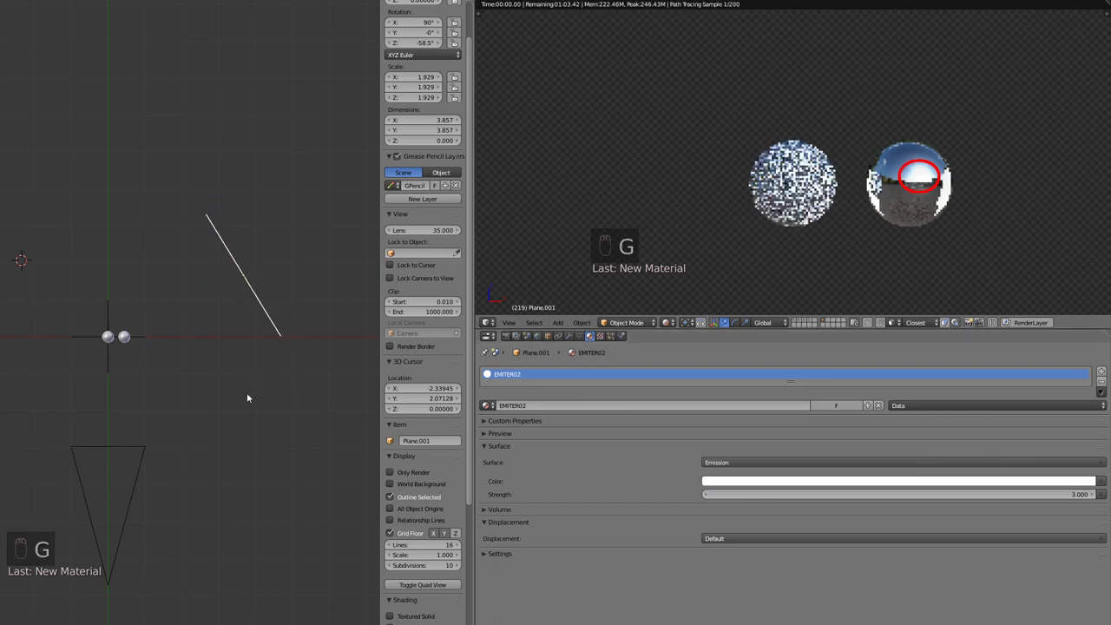
left_click(247, 395)
scroll(736, 251, "up", 2)
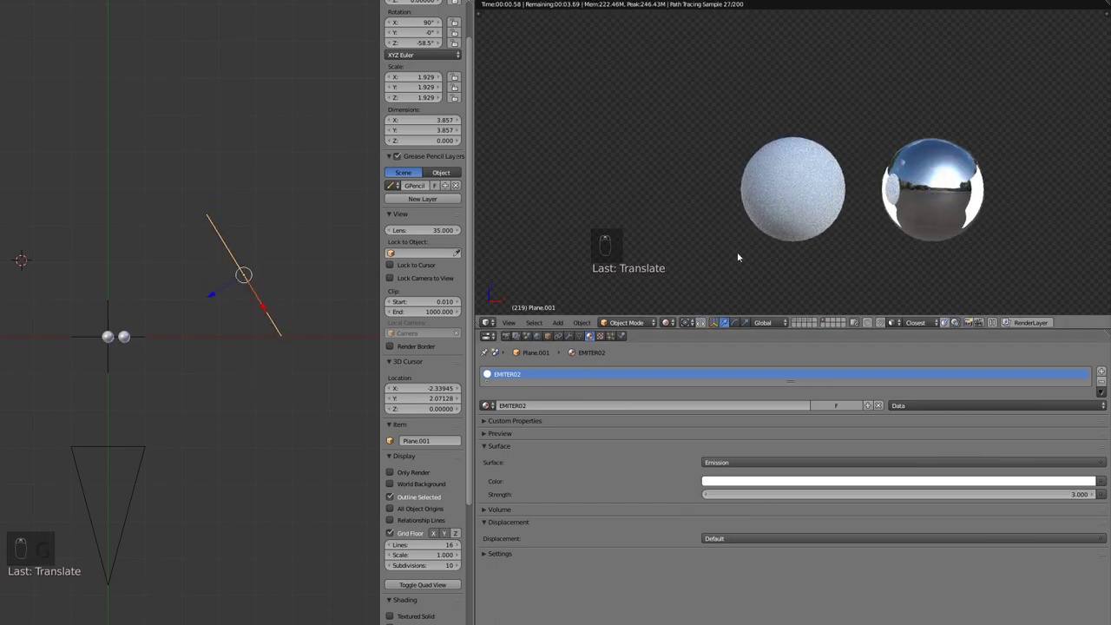
In wireframe display, reposition the first emitter plane behind the spheres and turn it to about 43.1° around Z
key("g")
scroll(150, 351, "down", 3)
key("z")
right_click(53, 300)
key("g")
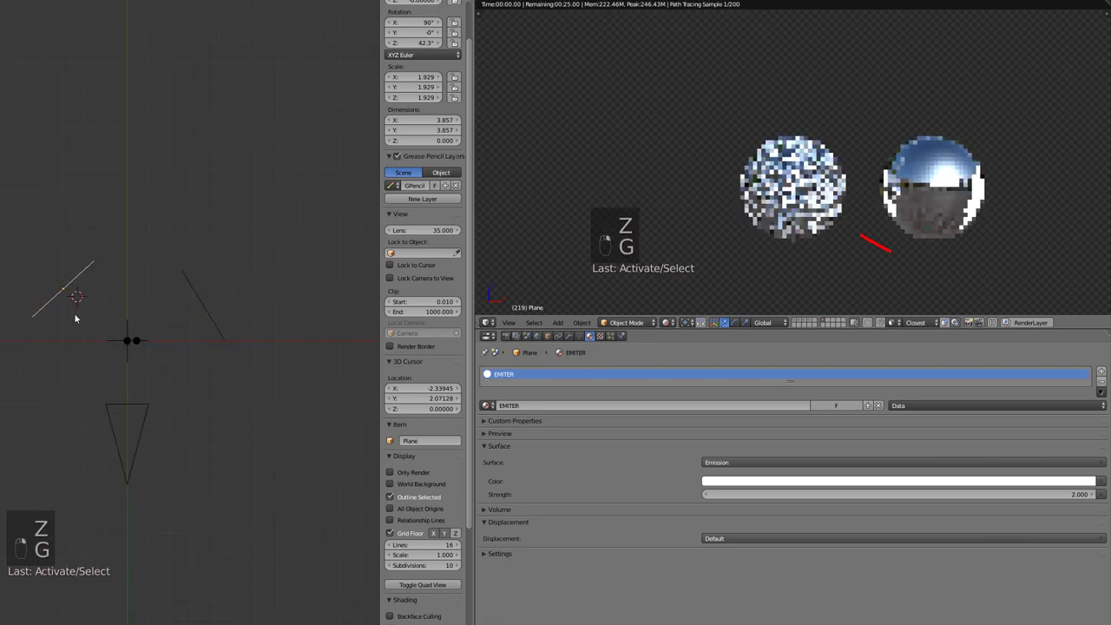
left_click(157, 276)
key("r")
left_click(161, 259)
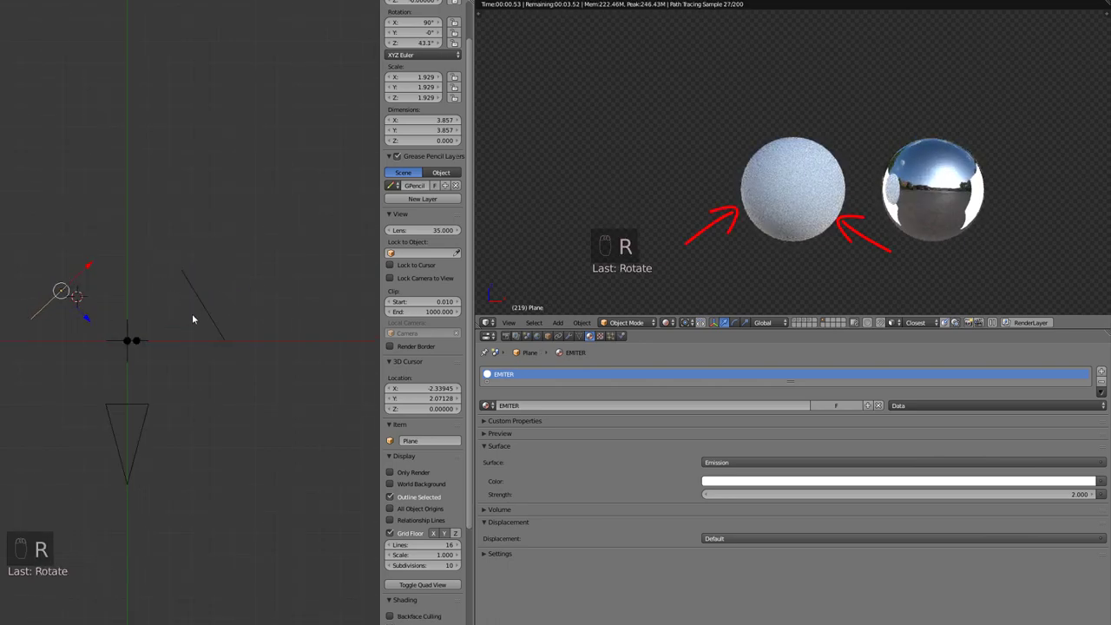
Scale both test spheres down to about 0.637 in the front view and apply their scale
key("KP_1")
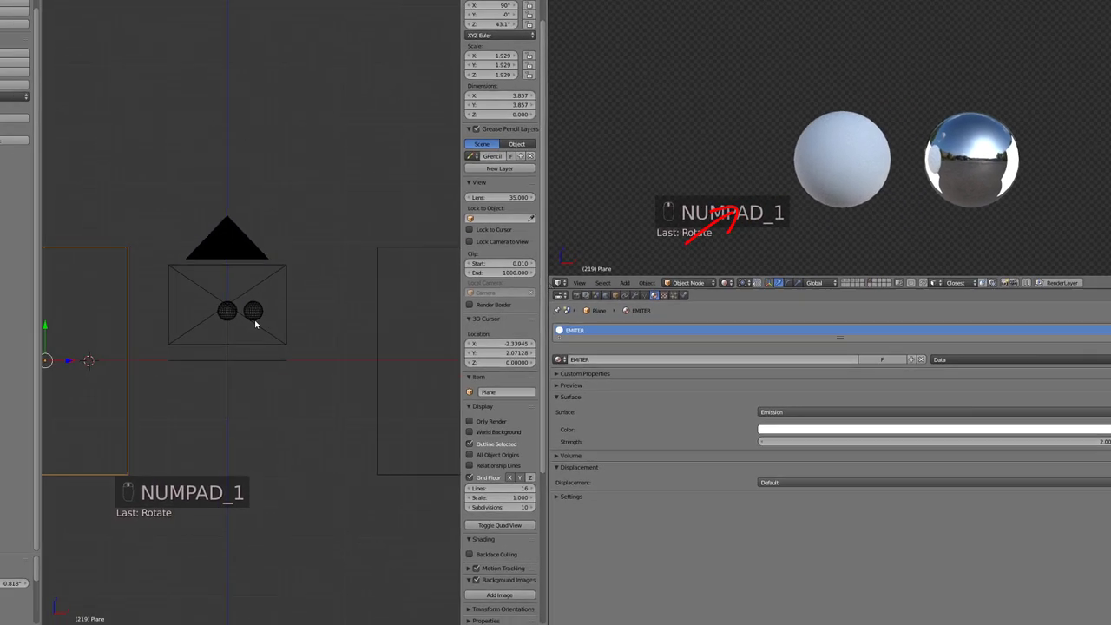
right_click(98, 379)
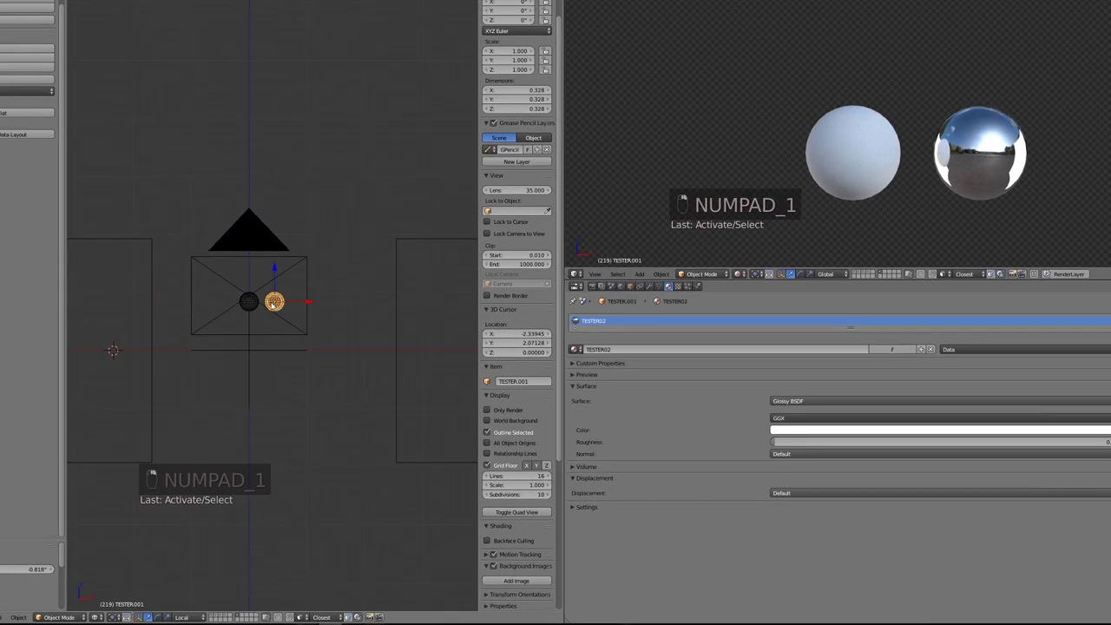
key("s")
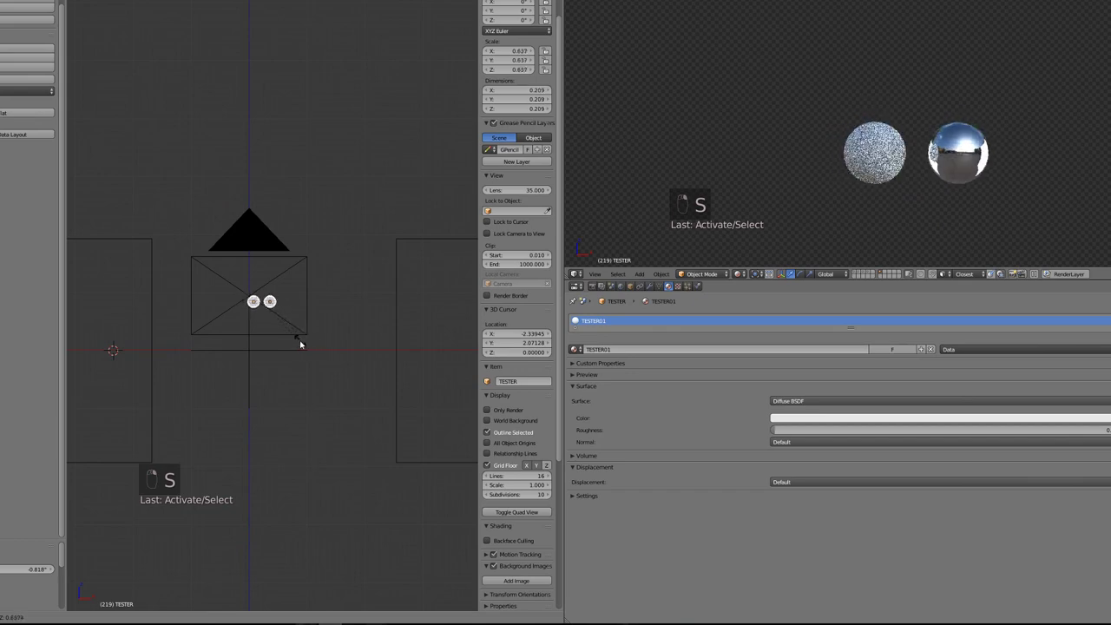
left_click(300, 344)
key("ctrl+a")
left_click(261, 317)
left_click(256, 295)
Parent both emitter planes to the empty using the Object option
scroll(238, 217, "down", 3)
middle_click_drag(238, 216, 283, 347)
right_click(280, 294, "shift")
key("ctrl+p")
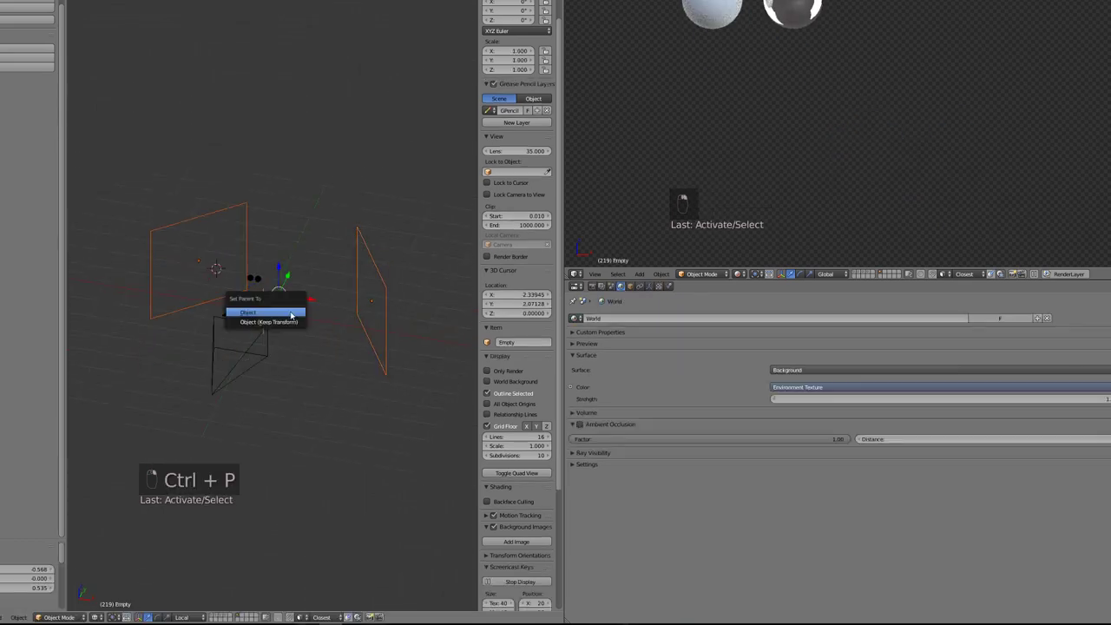
left_click(286, 312)
Add a Single Arrow empty at the world origin and raise it straight up above the camera in the front view
key("KP_0")
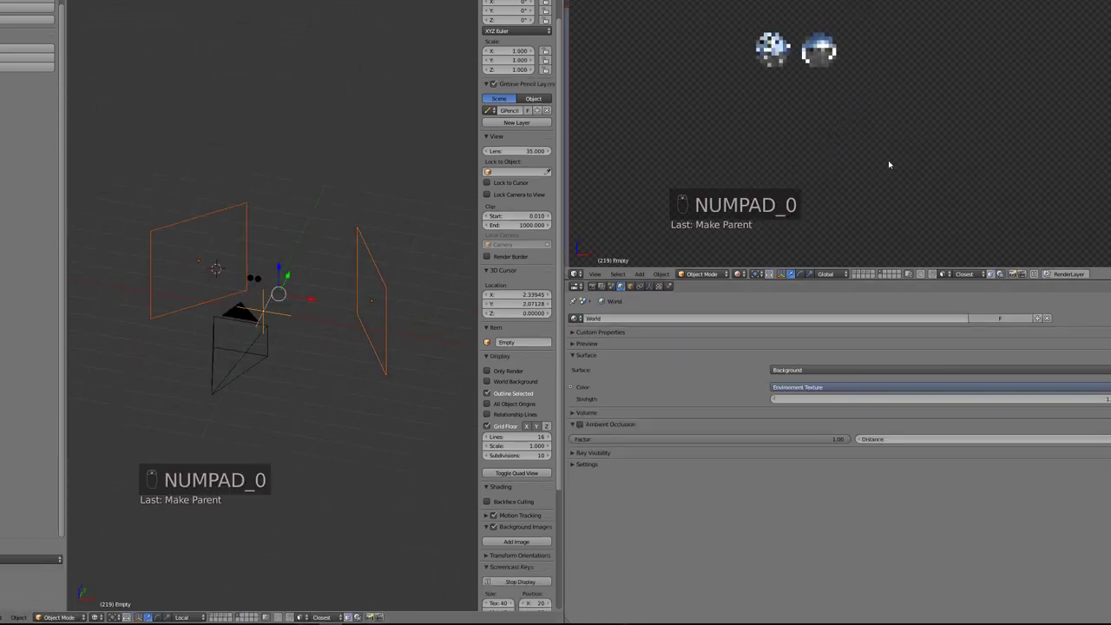
key("KP_1")
key("KP_5")
key("KP_5")
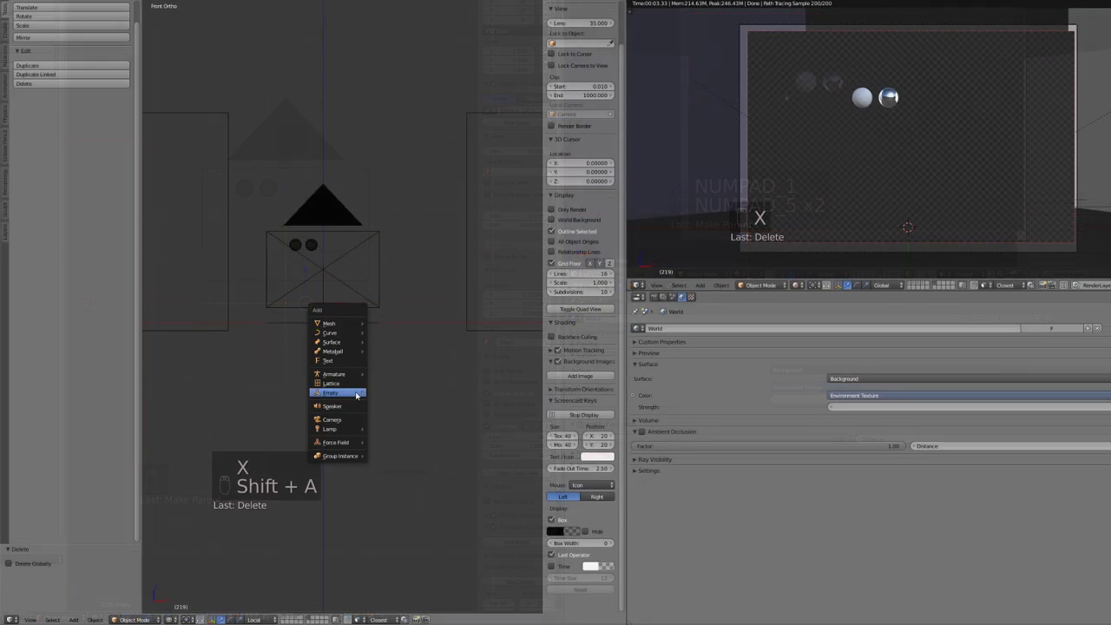
mouse_move(338, 390)
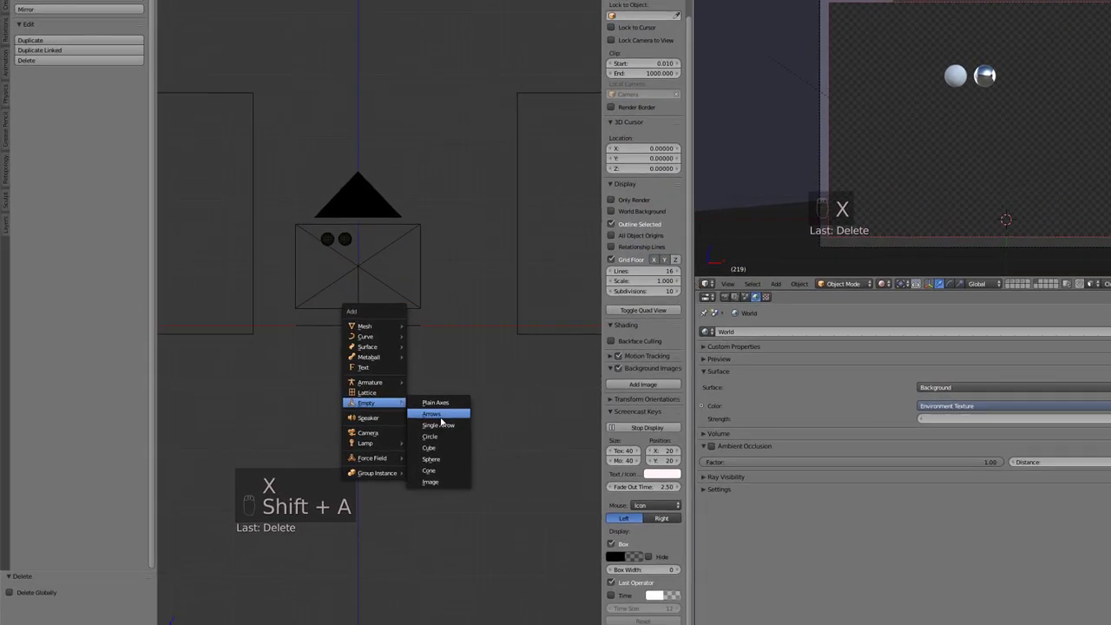
left_click(438, 425)
key("g")
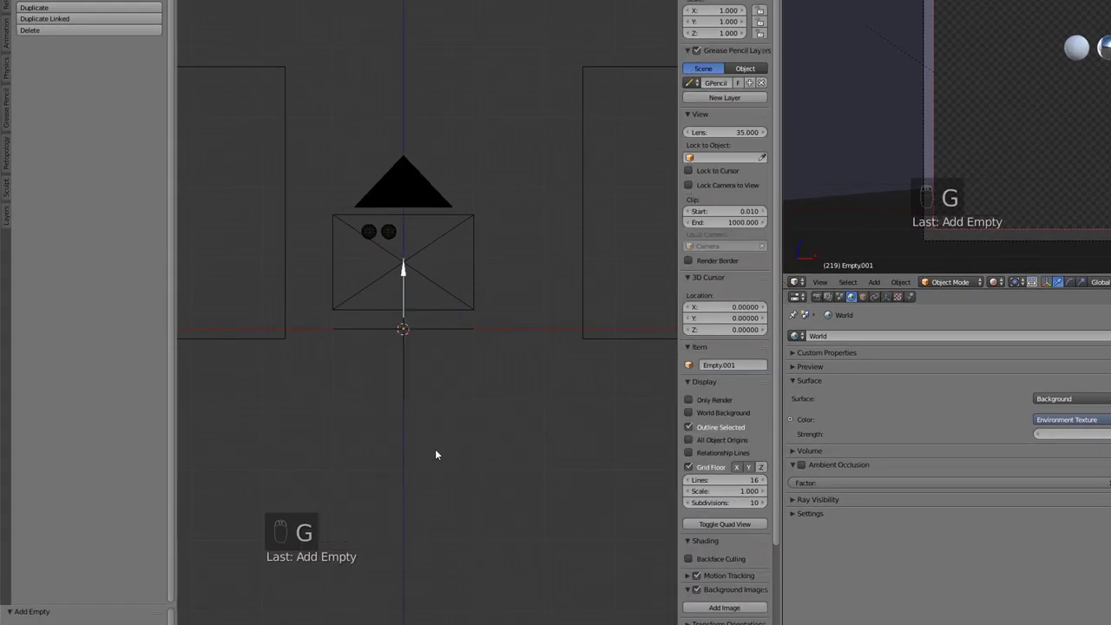
left_click(448, 253)
key("g")
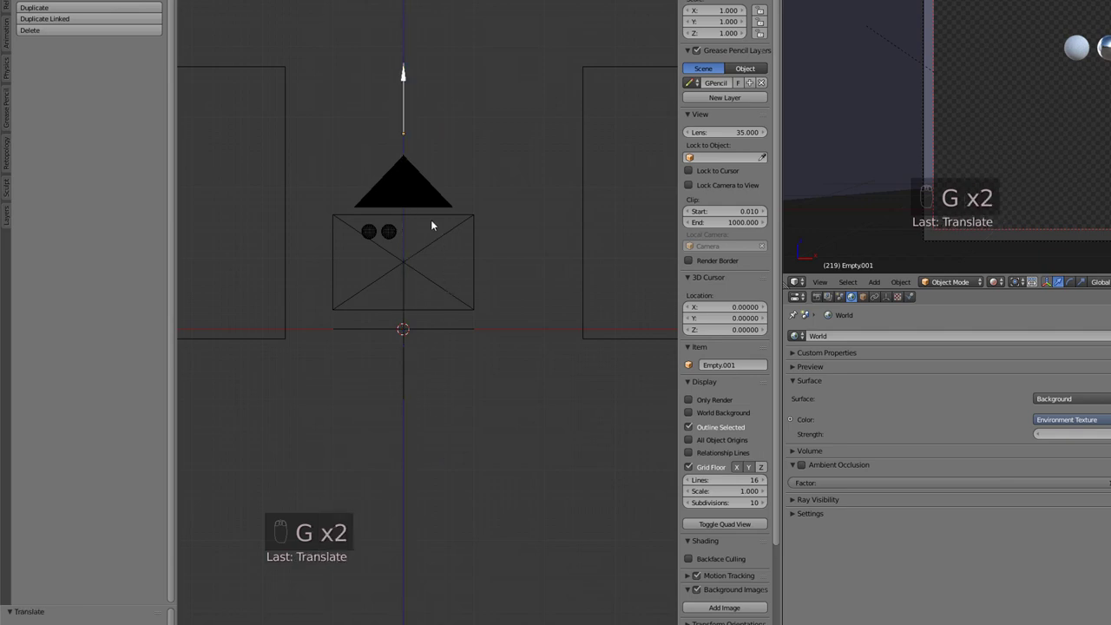
left_click(433, 204)
Rotate the arrow empty to lie horizontally, with rotation X about -23.4°, Y 90° and Z 0°
scroll(421, 308, "up", 2)
key("r")
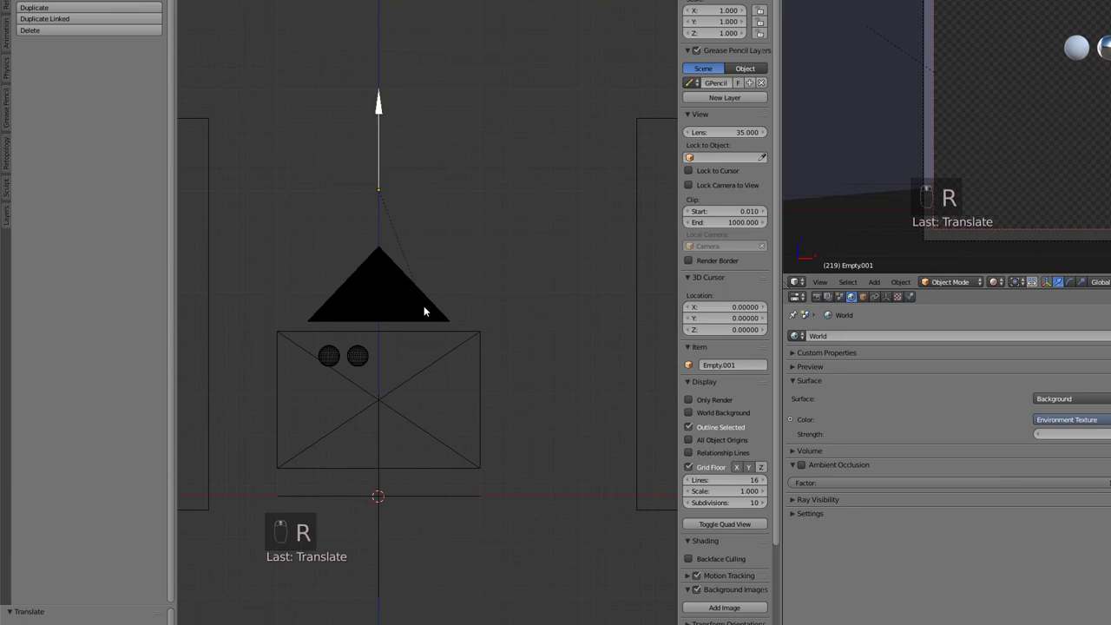
left_click(424, 306)
scroll(425, 300, "down", 3)
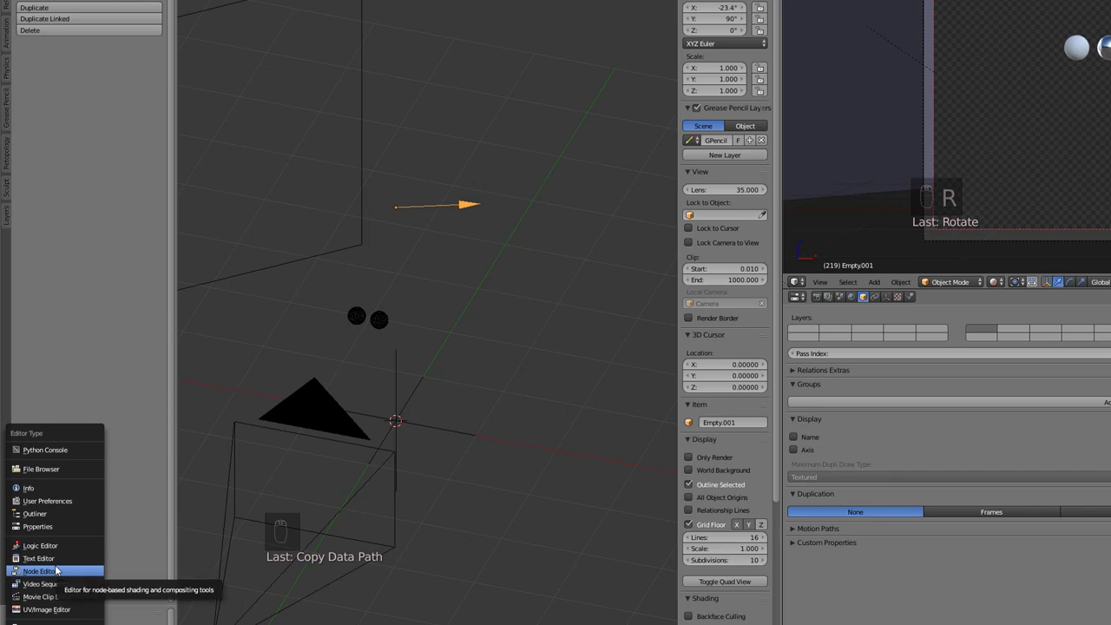
Show the world's Mapping node up close in the Node Editor in place of the 3D view
left_click(56, 570)
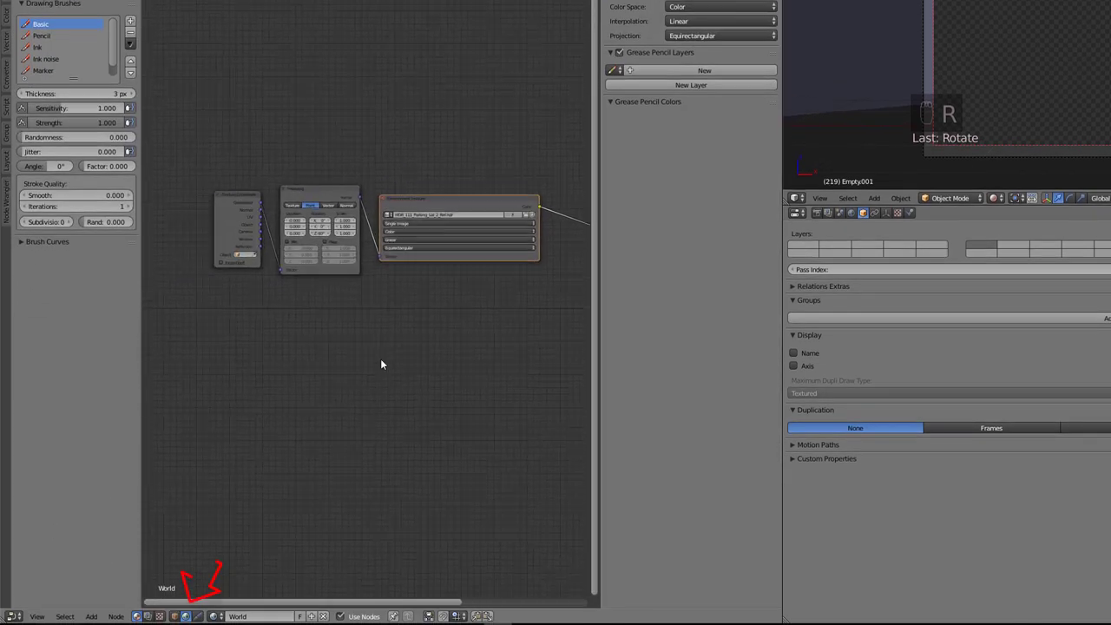
scroll(380, 364, "up", 5)
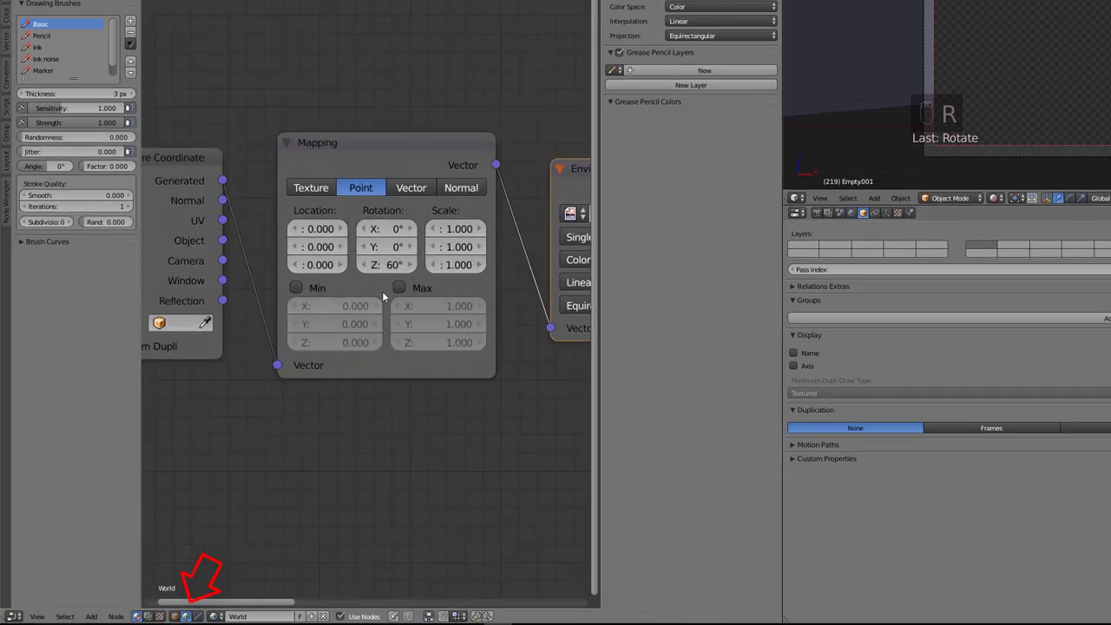
right_click(385, 265)
mouse_move(380, 297)
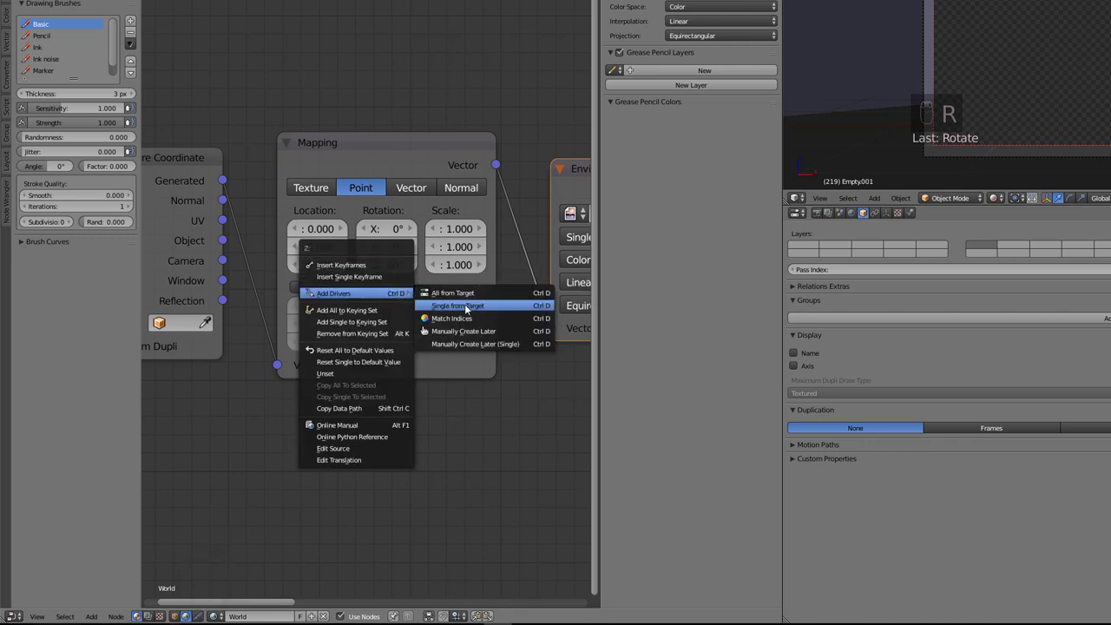
left_click(465, 332)
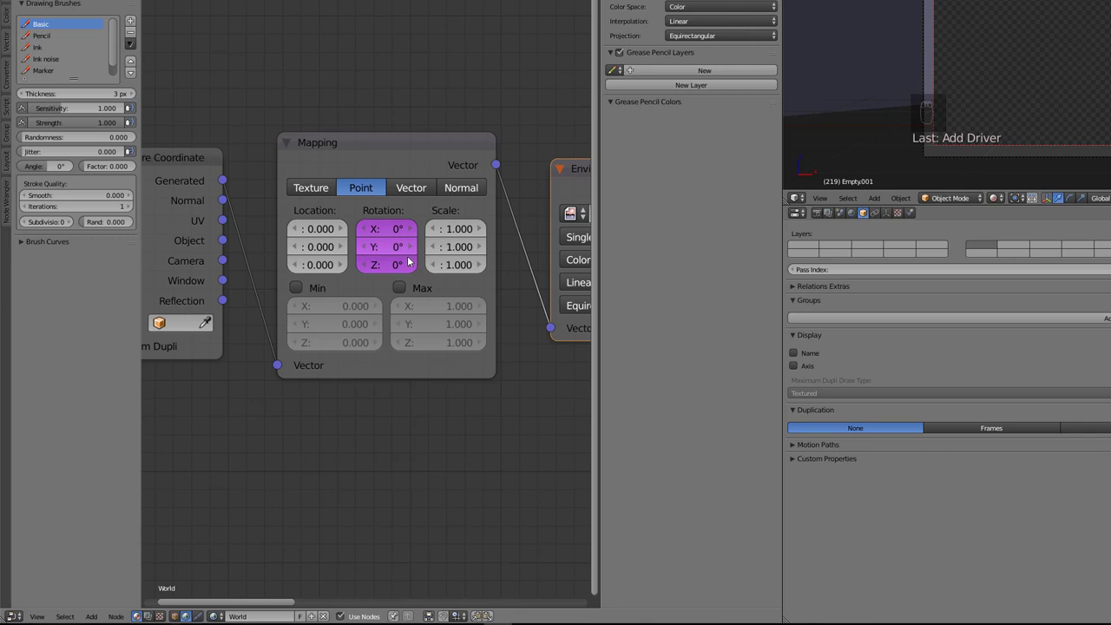
key("ctrl+z")
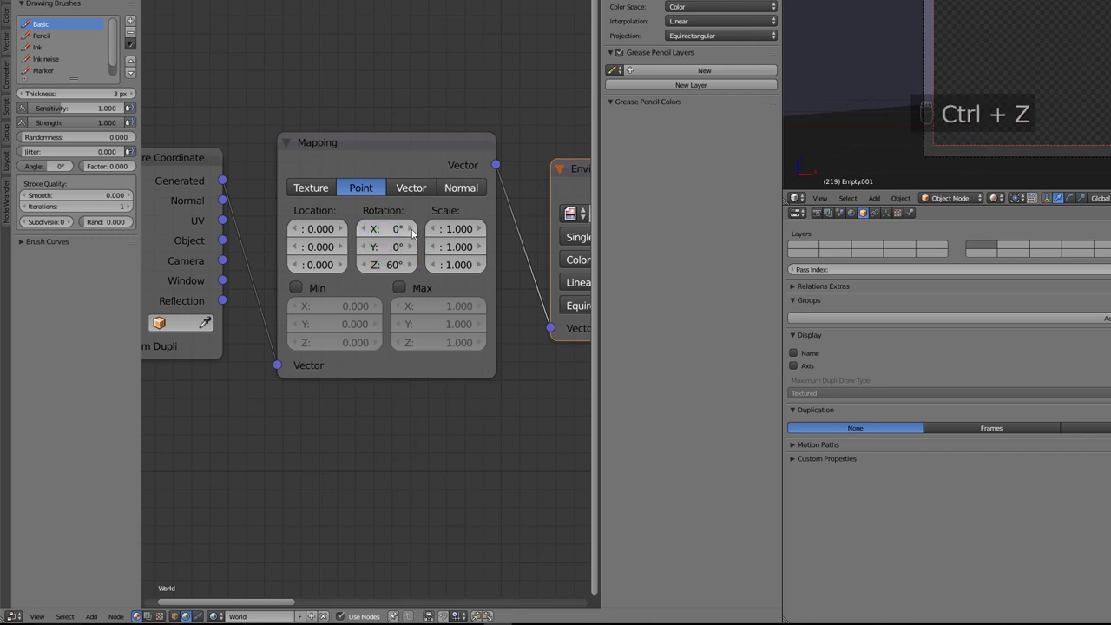
Add a driver to only the Mapping node's Z rotation using Manually Create Later (Single)
right_click(388, 266)
mouse_move(386, 271)
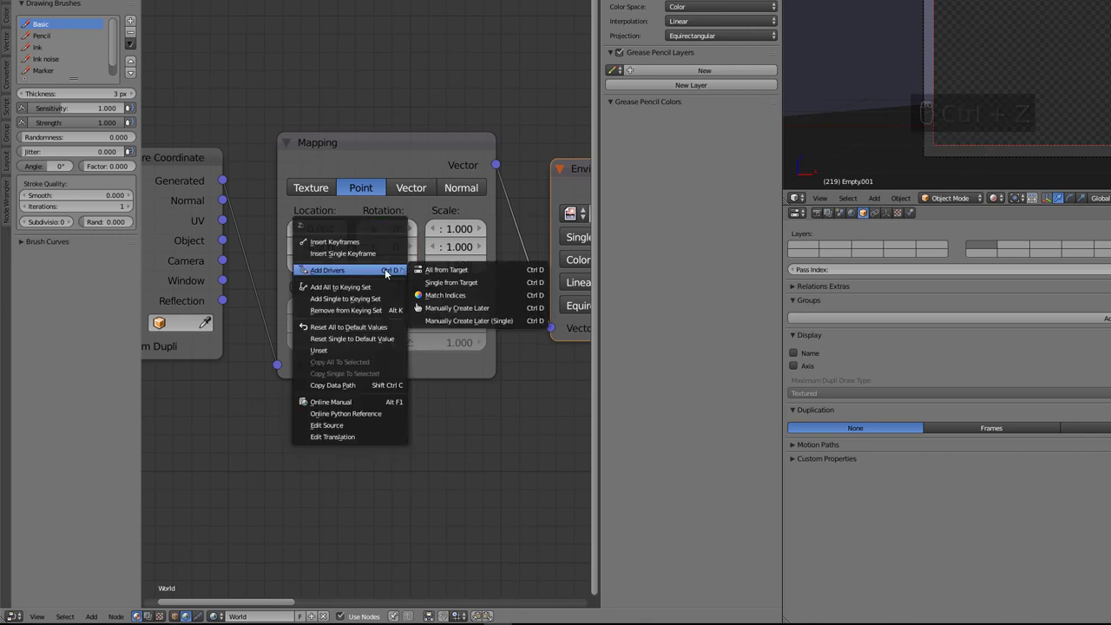
left_click(470, 323)
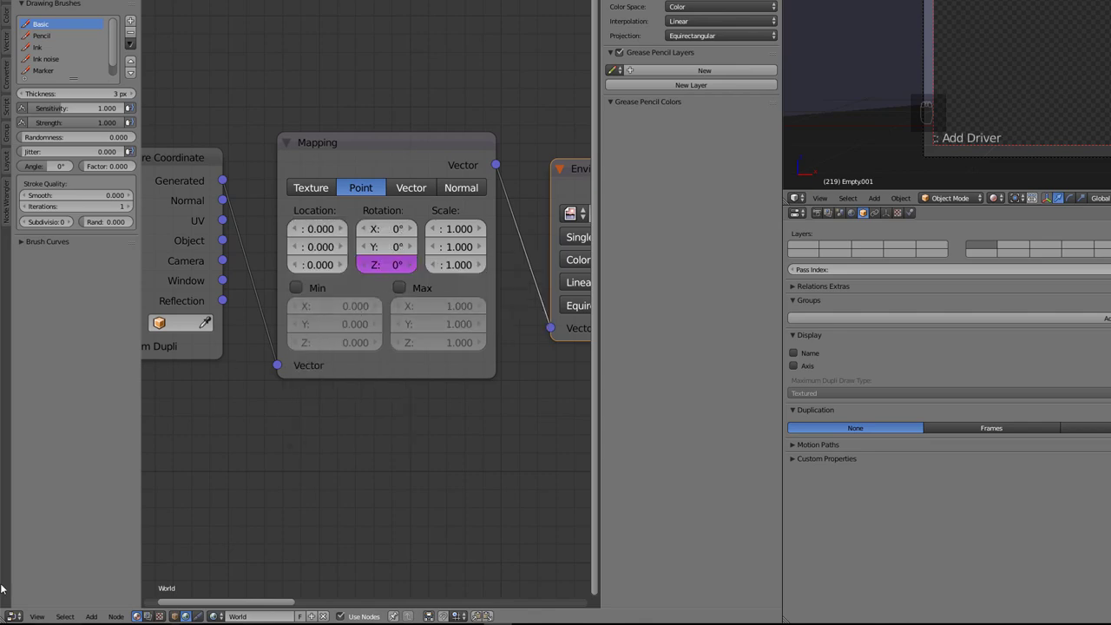
Switch the node area to the Graph Editor and set it to Drivers mode
left_click(13, 616)
left_click(41, 573)
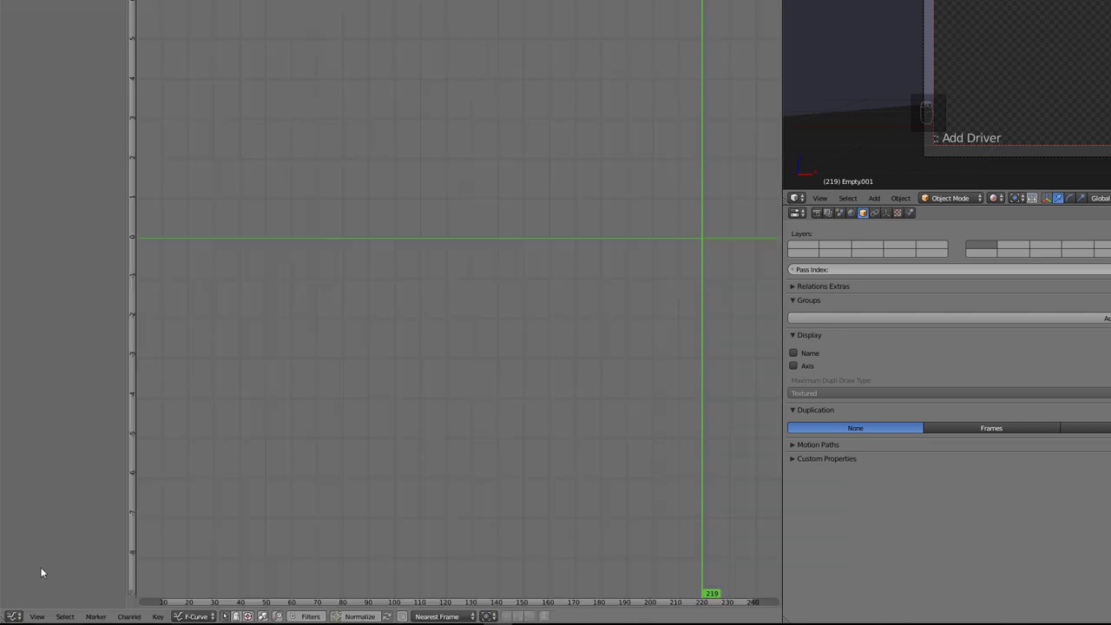
left_click(196, 617)
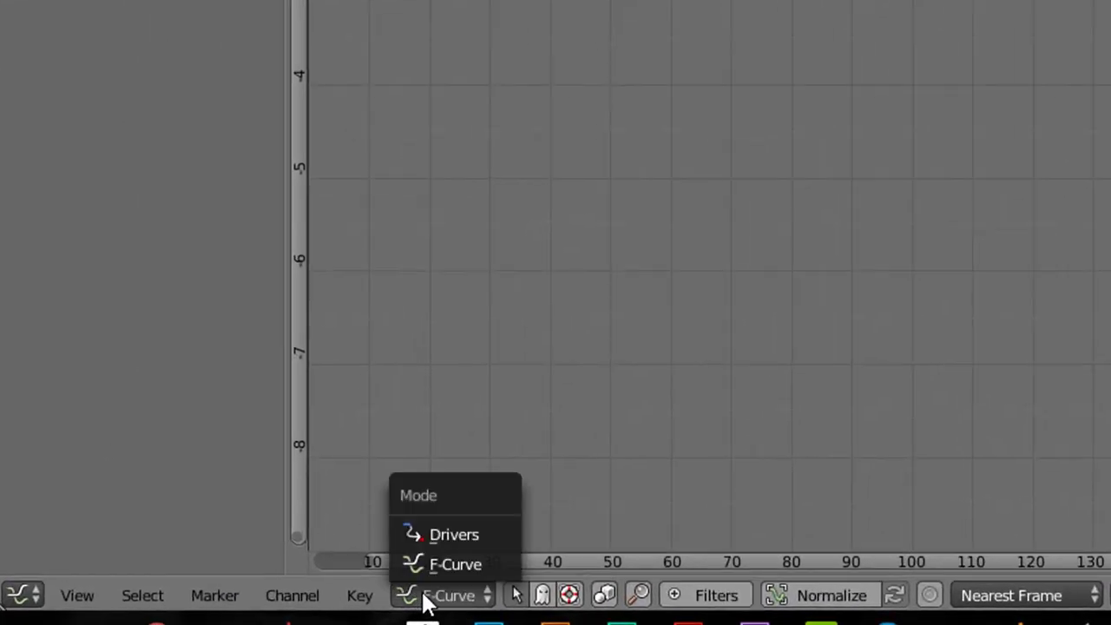
left_click(449, 536)
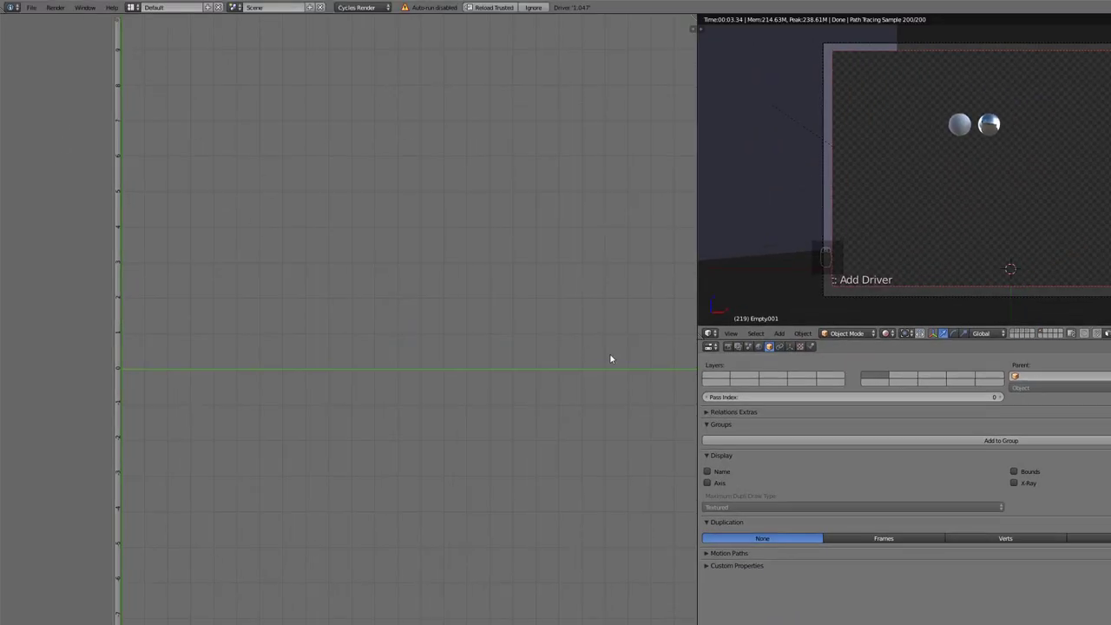
Replace the rendered camera view with the Node Editor and select the Mapping node in the world's node tree
left_click(709, 333)
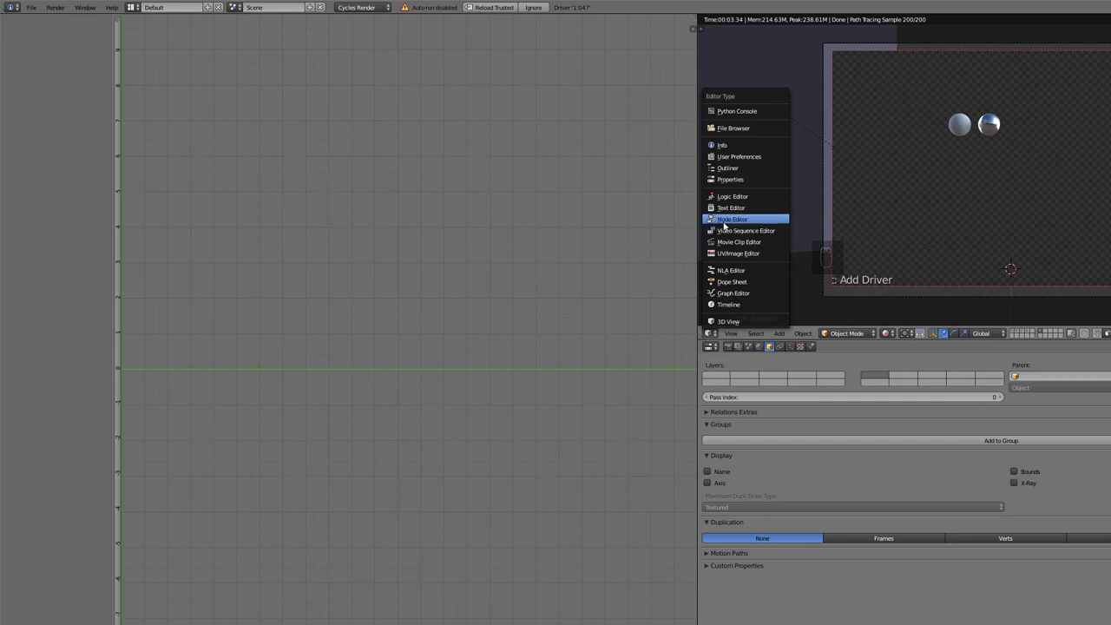
left_click(724, 220)
left_click(861, 334)
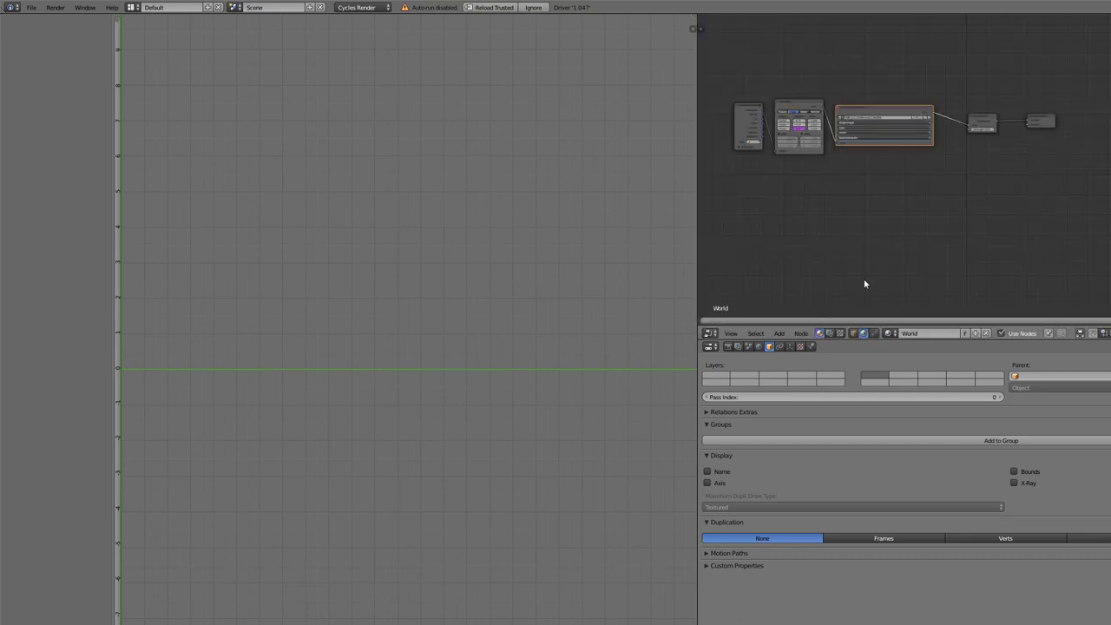
left_click(791, 113)
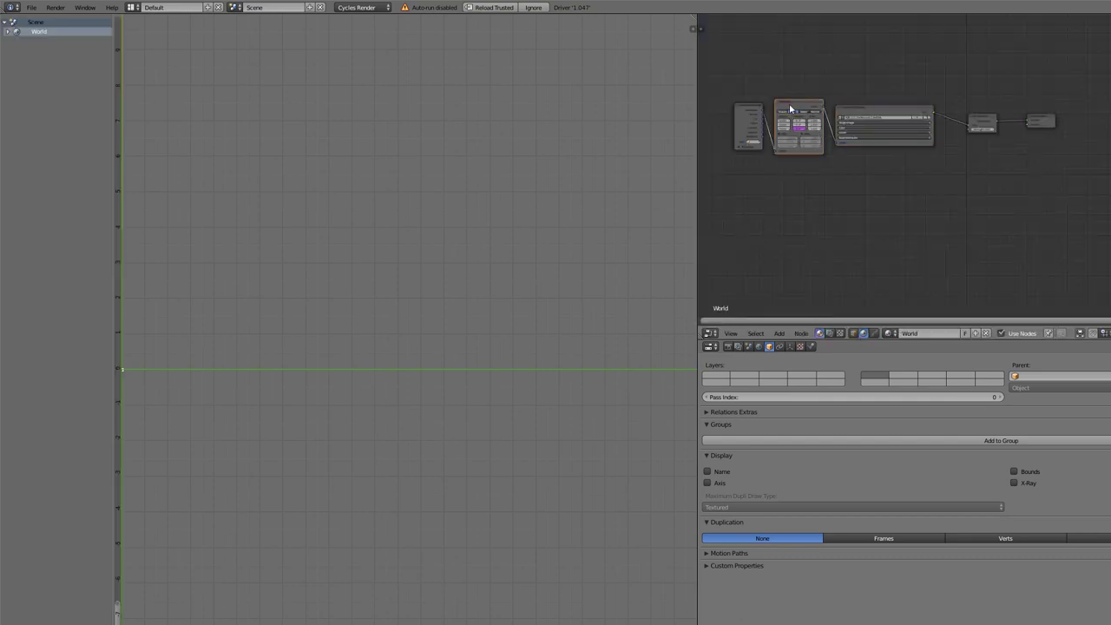
Expand the World and Shader Nodetree channels and bring up the Z Rotation driver's settings in a widened sidebar
left_click(9, 32)
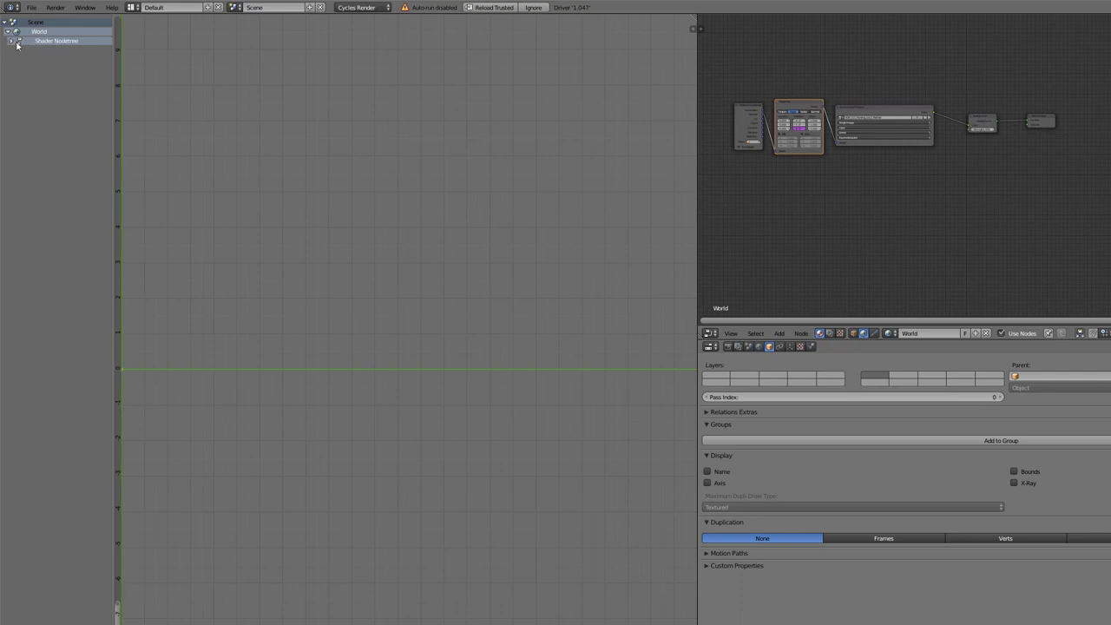
left_click(12, 41)
key("n")
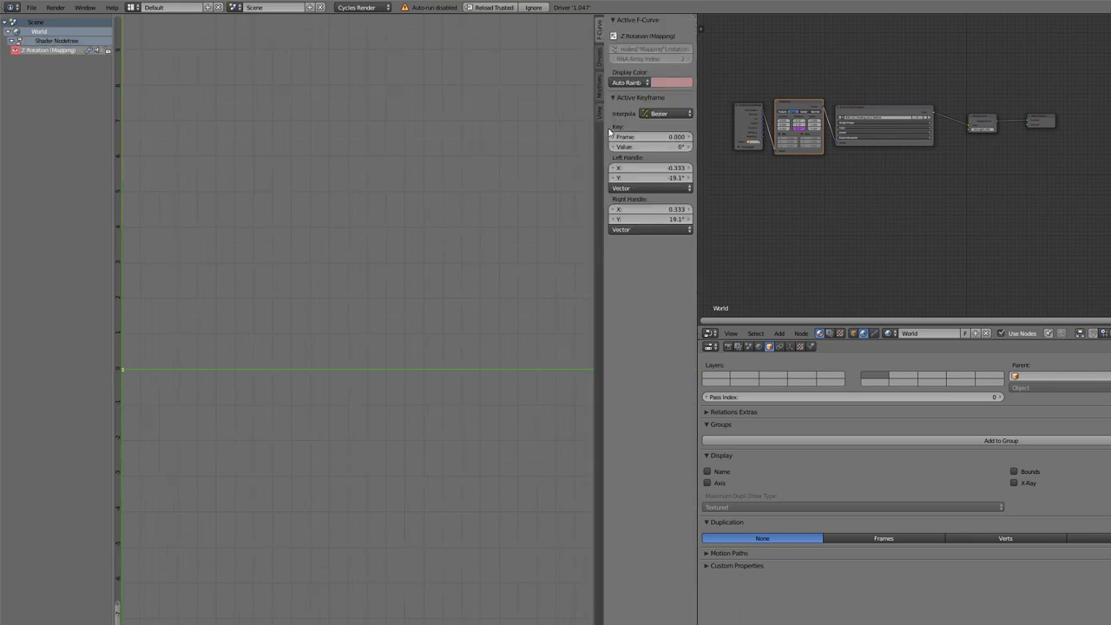
left_click_drag(593, 131, 466, 191)
middle_click_drag(491, 263, 567, 212, "ctrl")
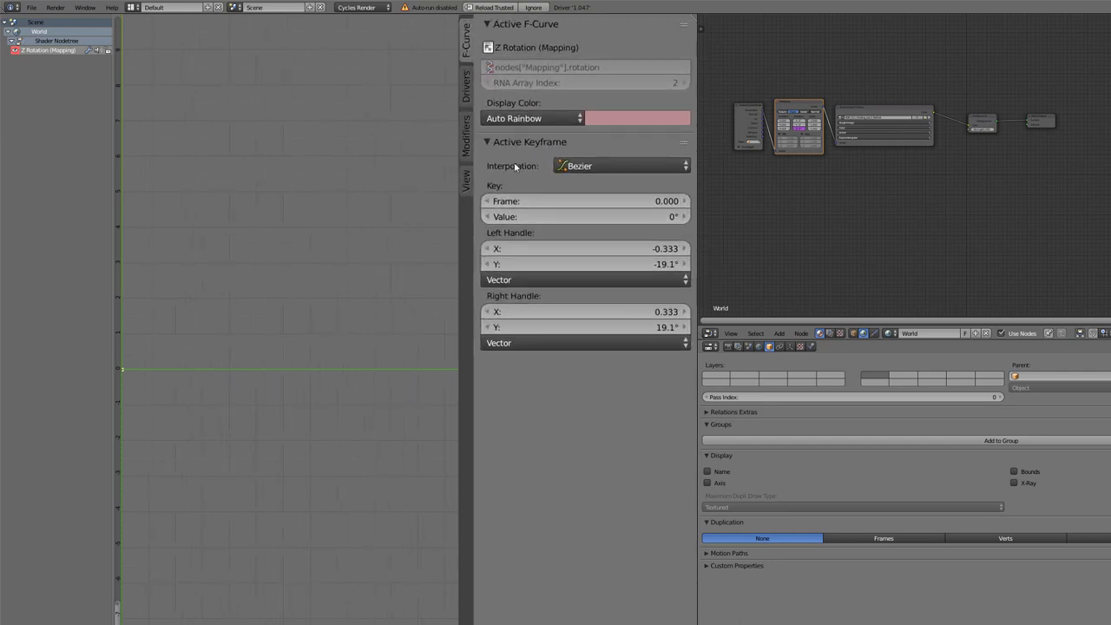
left_click(467, 88)
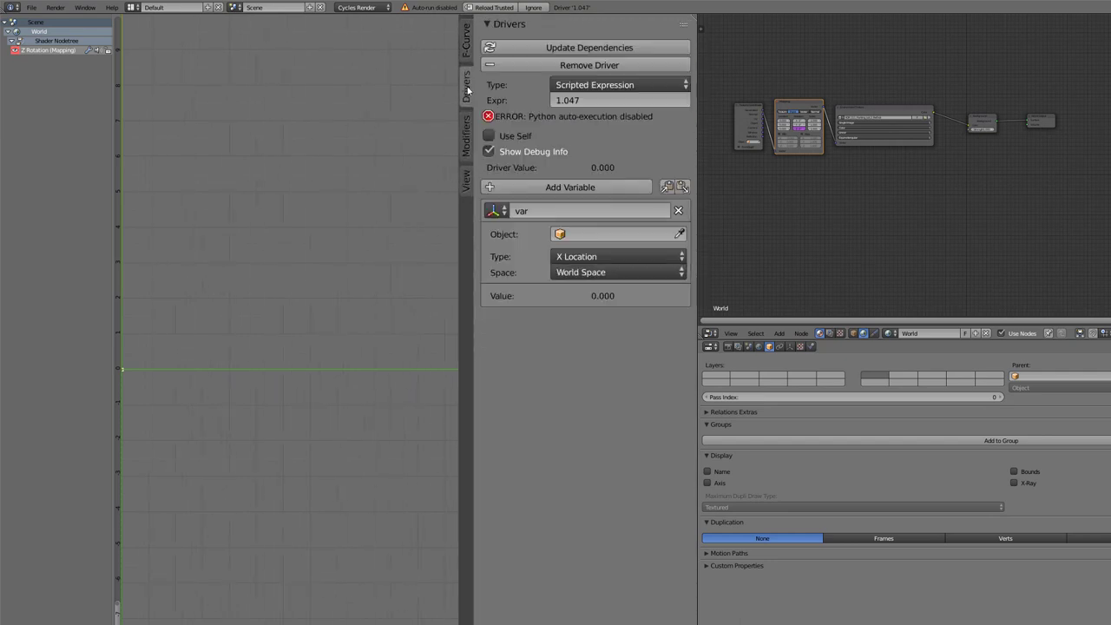
Set the driver type to Averaged Value and replace the default variable with a new Single Property variable
left_click(598, 86)
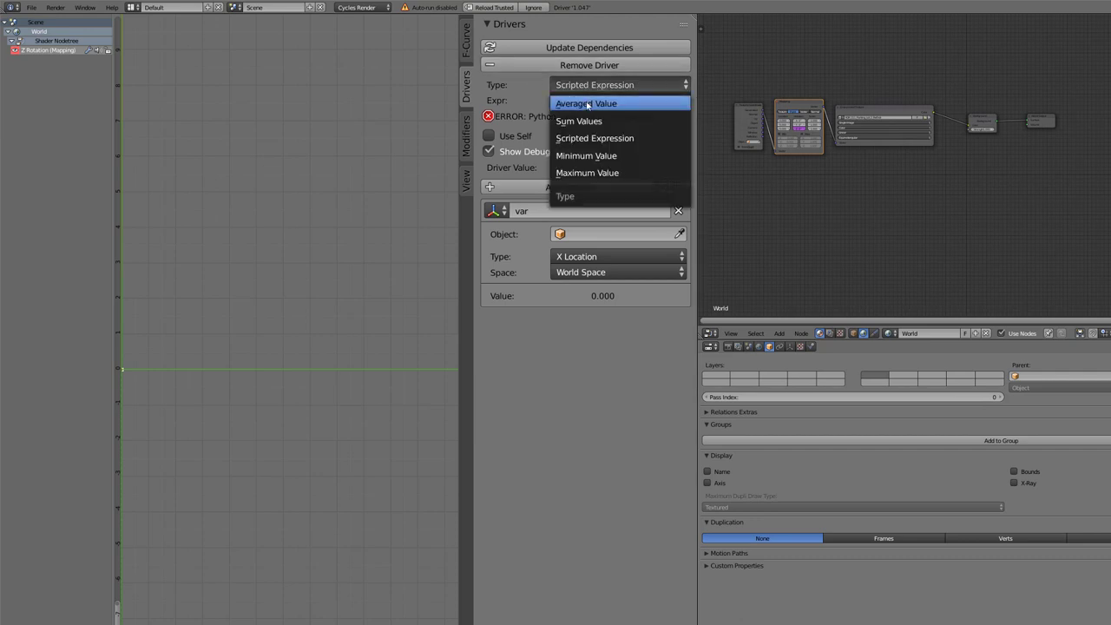
left_click(588, 105)
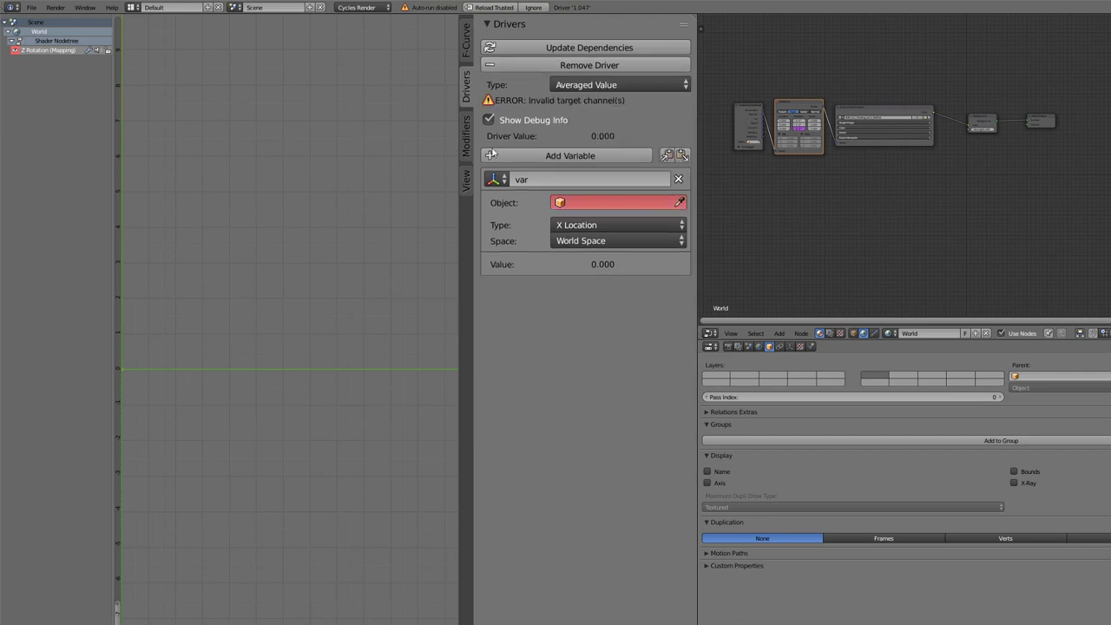
left_click(679, 180)
left_click(568, 173)
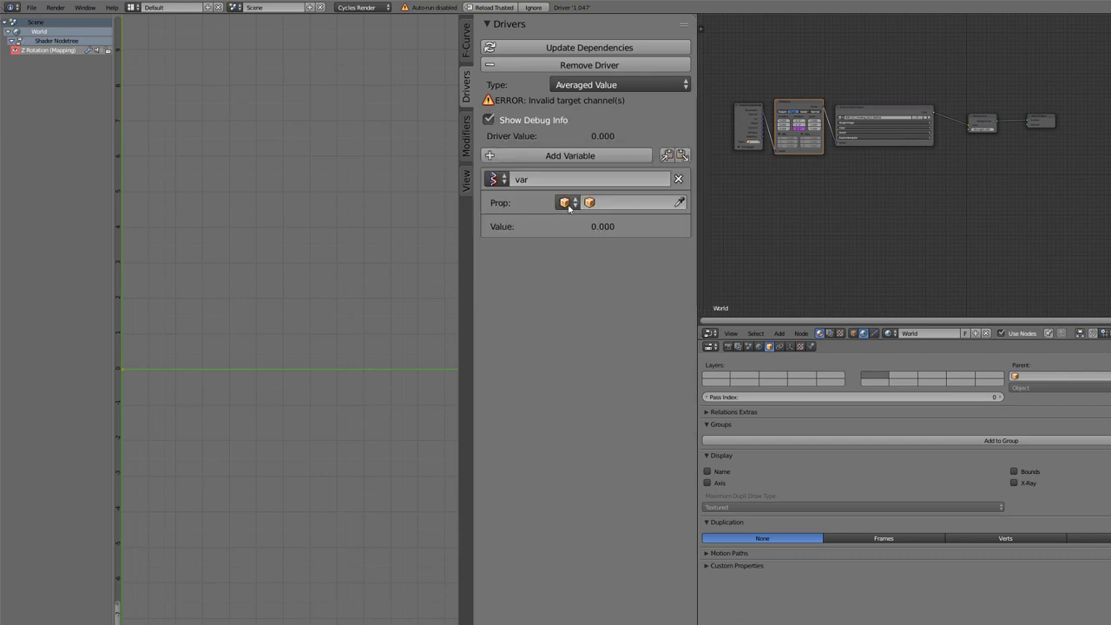
Assign the Empty.001 object as the driver variable's target, keeping Object as the ID type
left_click(568, 203)
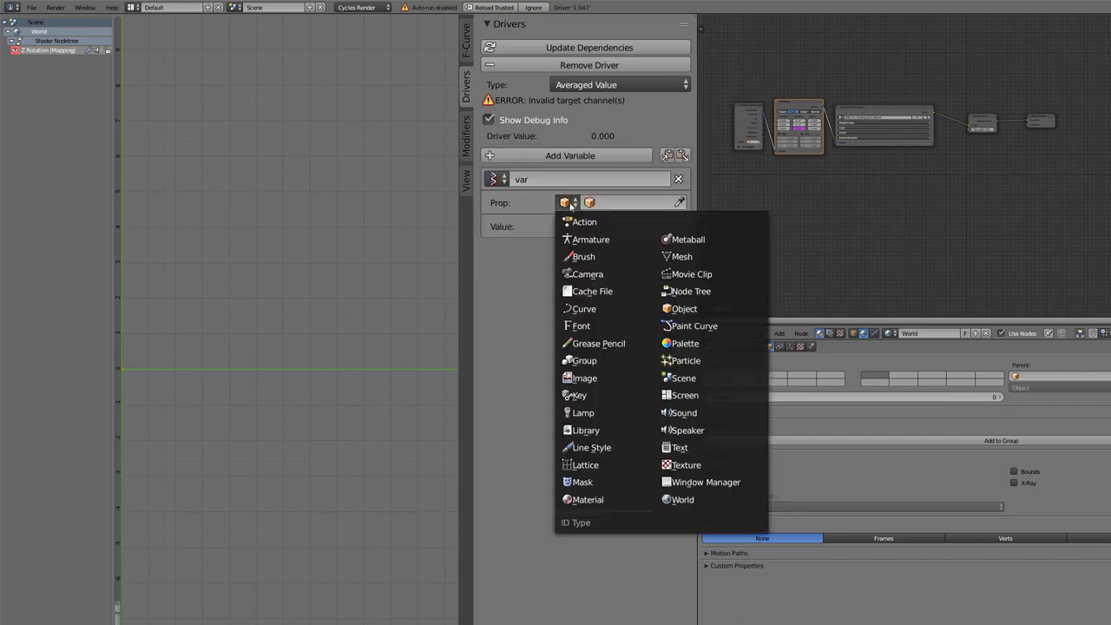
left_click(585, 203)
left_click(591, 200)
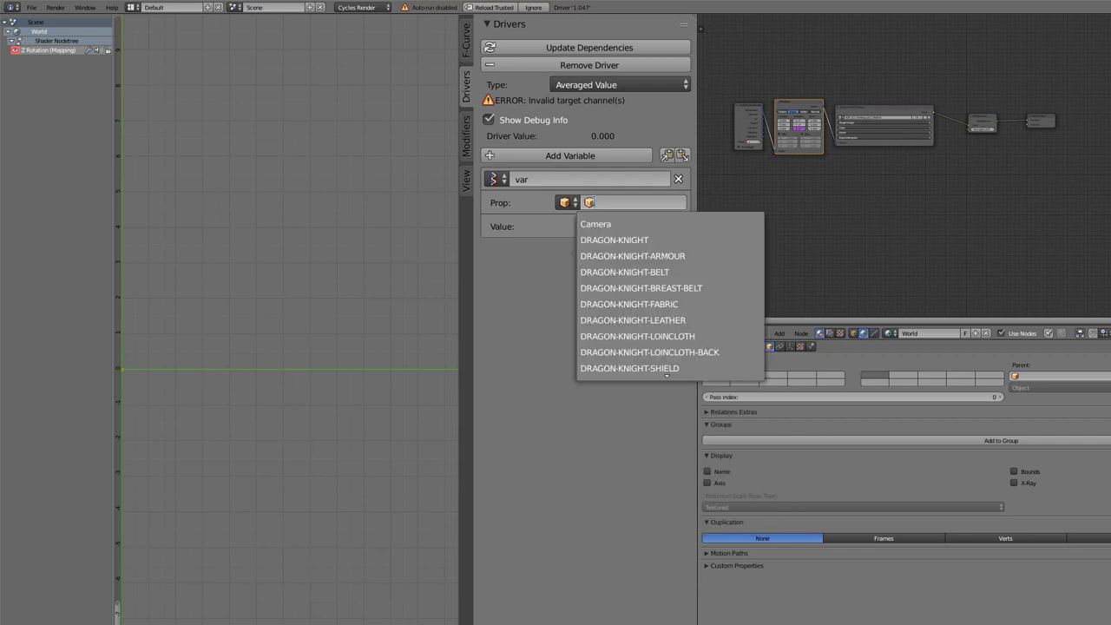
type("EM")
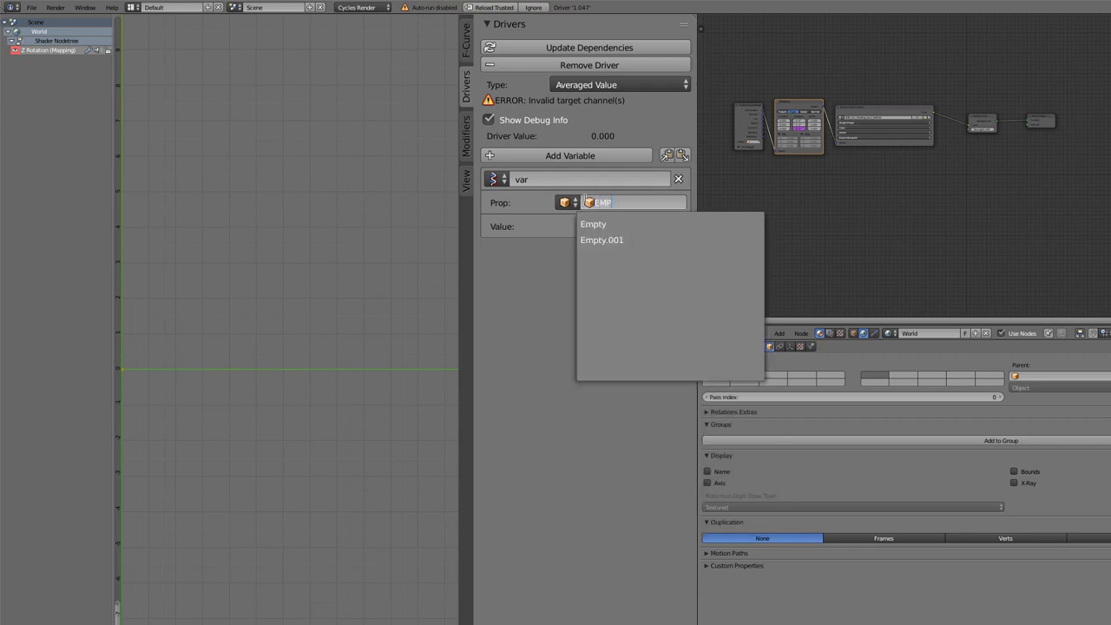
type("P")
left_click(603, 240)
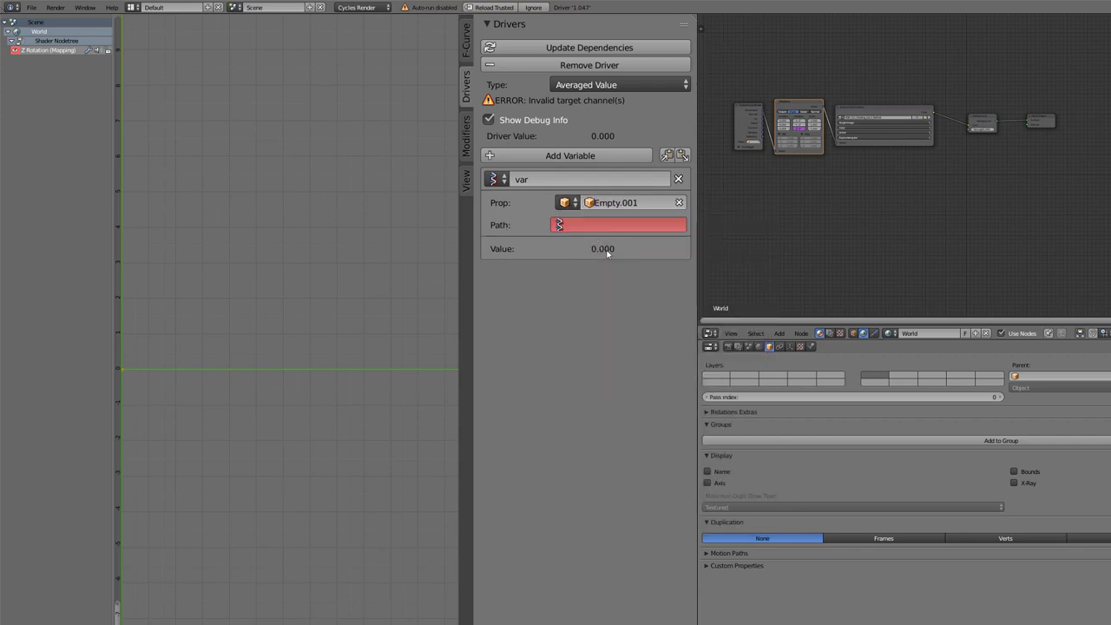
Switch the Node Editor beside the driver settings to a non-rendered 3D View and rename the arrow empty HDR-ORIENTATION
left_click(710, 333)
key("Return")
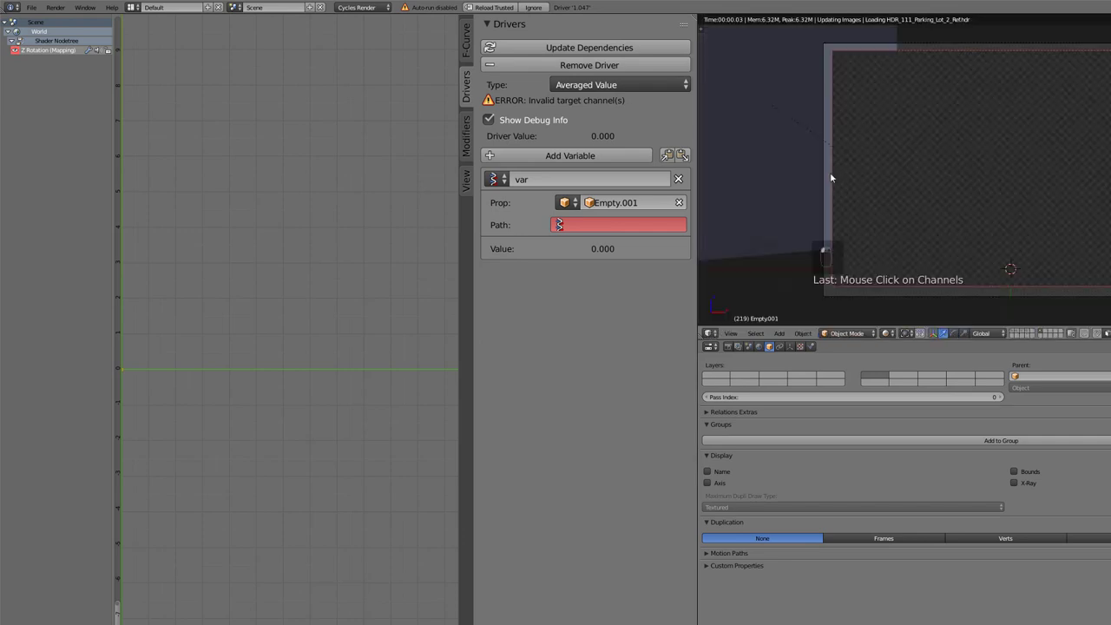
key("shift+z")
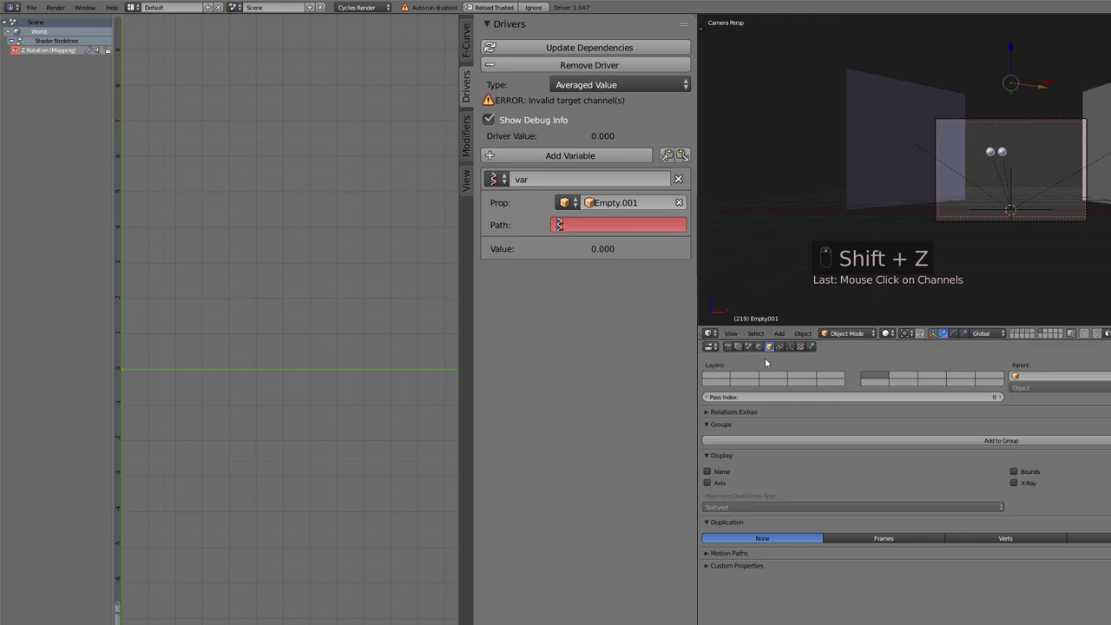
scroll(767, 360, "up", 5)
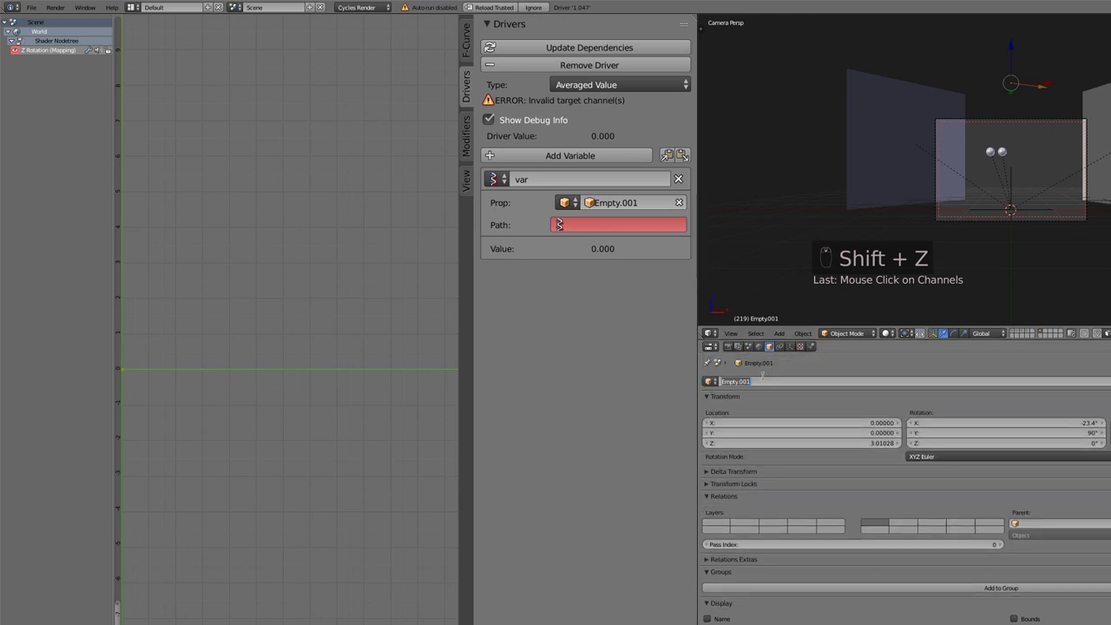
type("HDR-OR")
type("IENTATION")
key("Return")
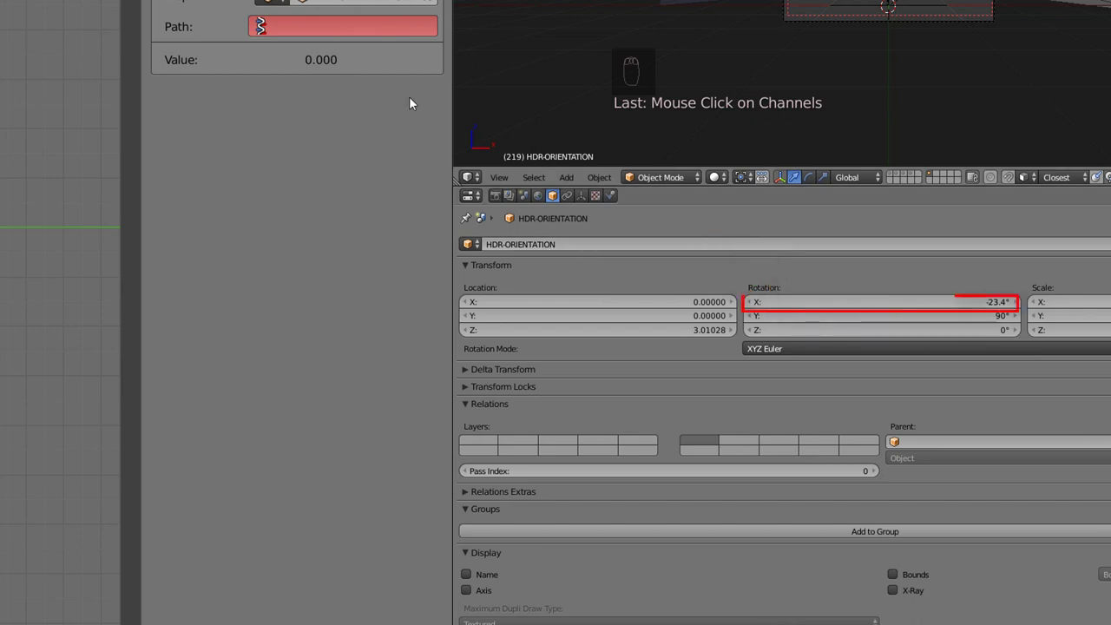
Set the driver variable's data path to rotation_euler.x
type("rotation_euler")
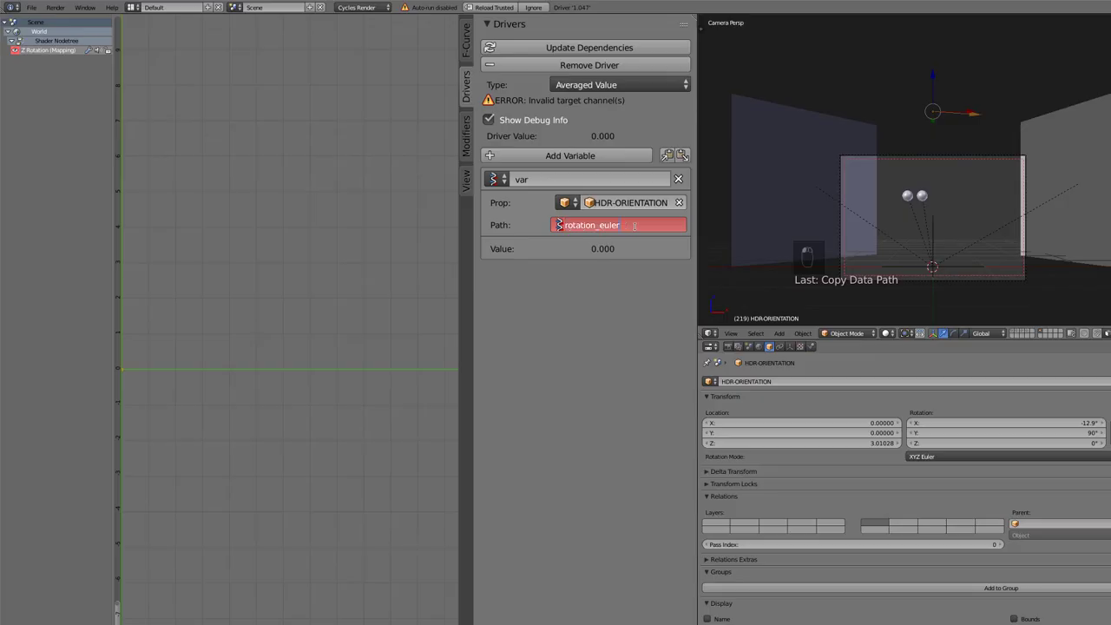
type(".X")
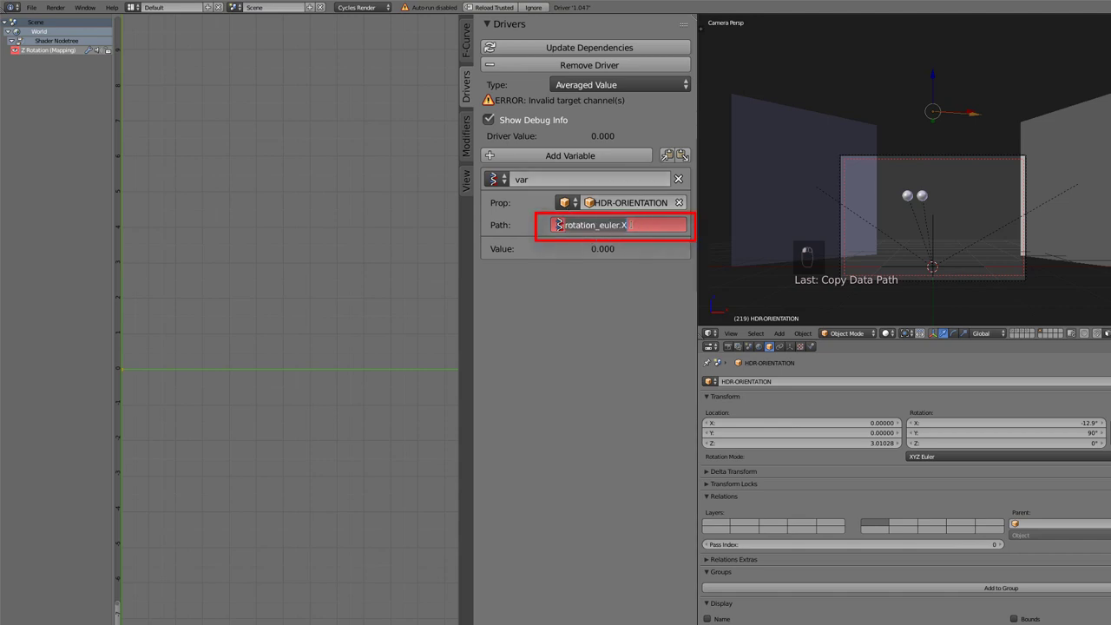
key("Return")
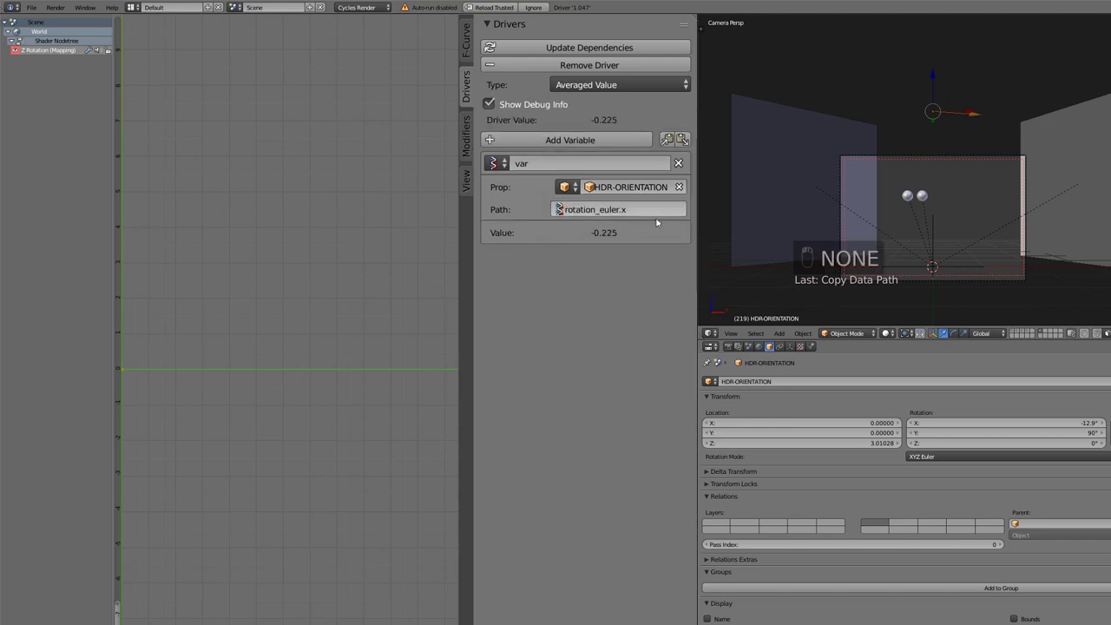
Test the driver by rotating the HDR-ORIENTATION empty about the global Z axis, and clear its rotation
right_click(976, 117)
key("r")
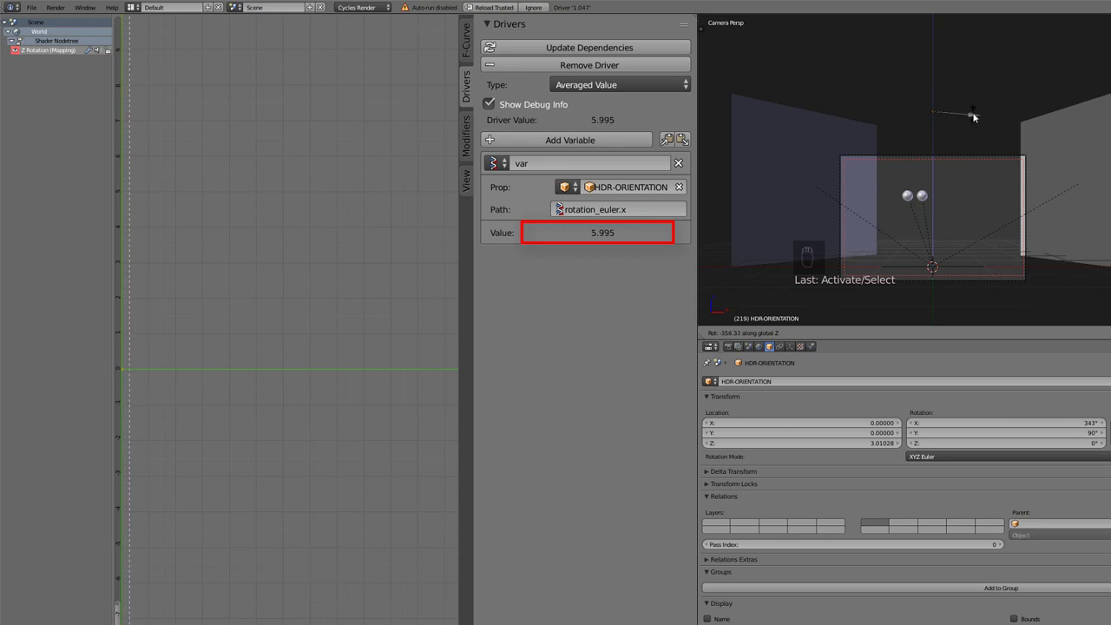
left_click(973, 117)
key("alt+r")
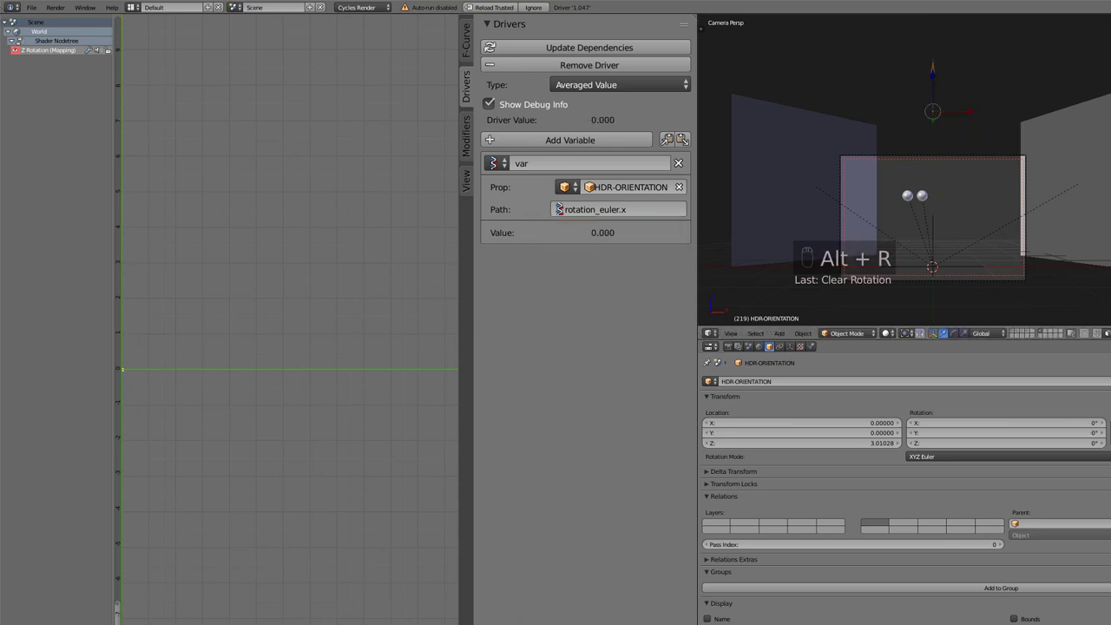
Replace the Graph Editor with the Node Editor and rotate the HDR-ORIENTATION empty to 90° on Y and about -25.9° on X
left_click(10, 622)
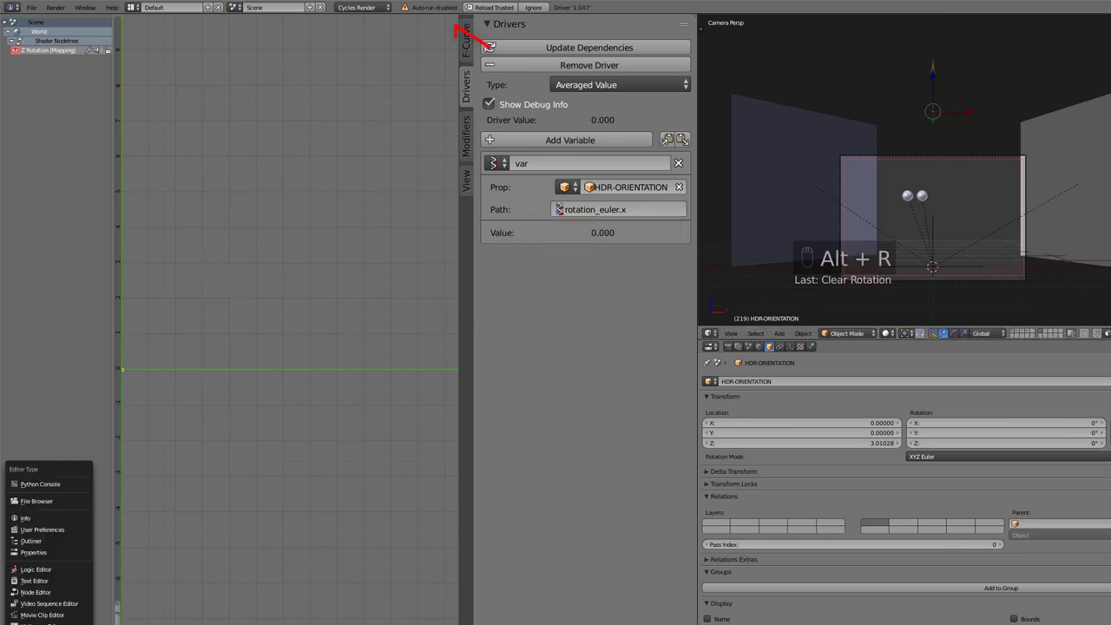
left_click(42, 593)
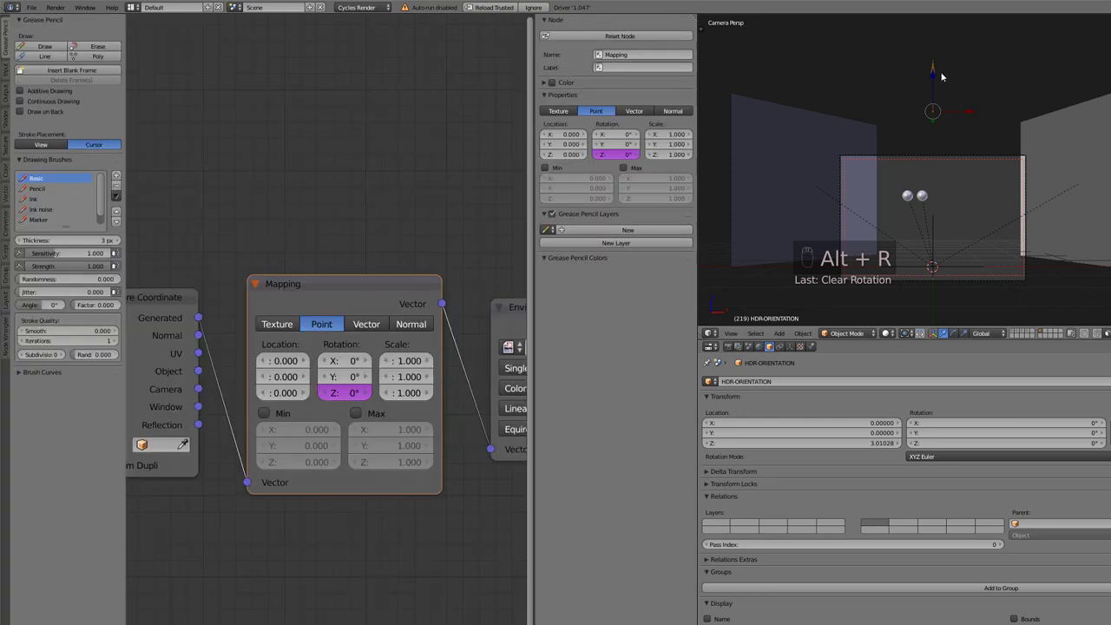
key("r")
key("r")
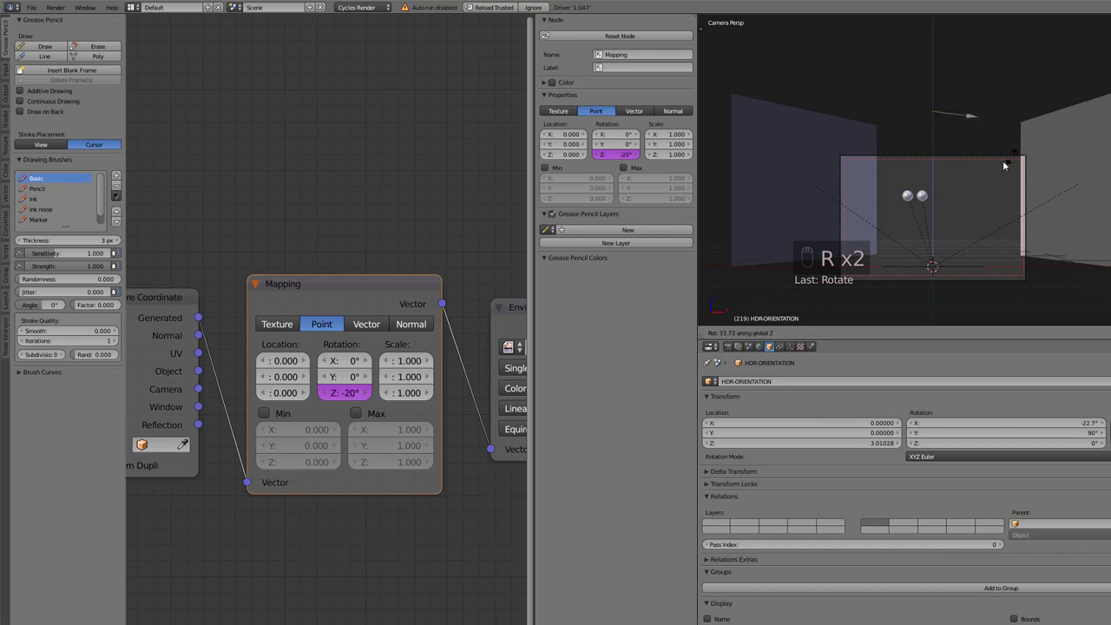
mouse_move(1059, 89)
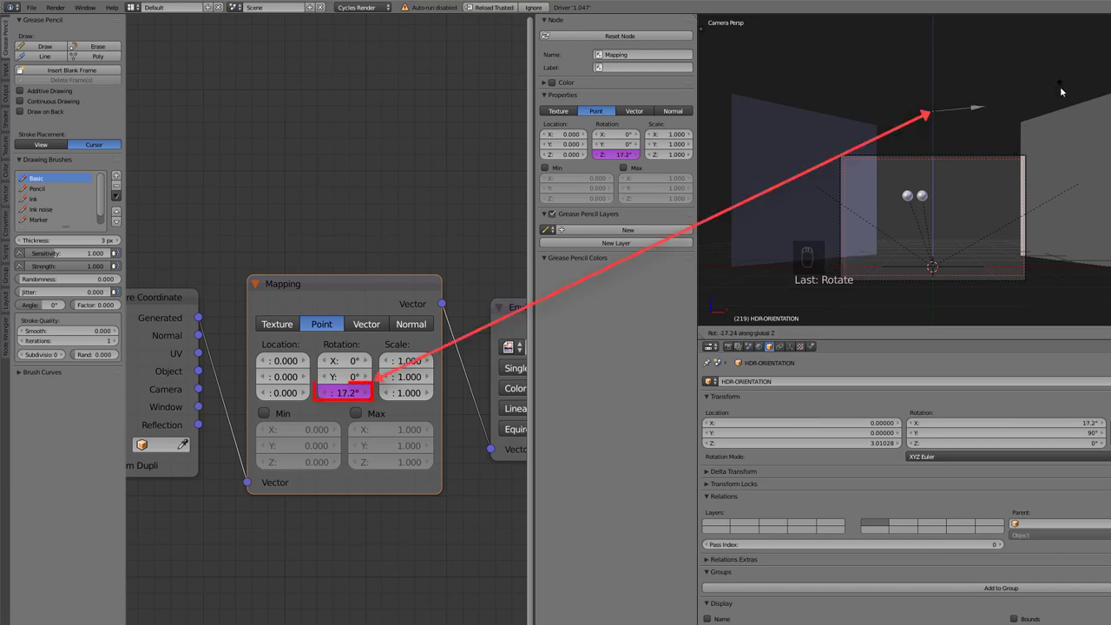
left_click(999, 172)
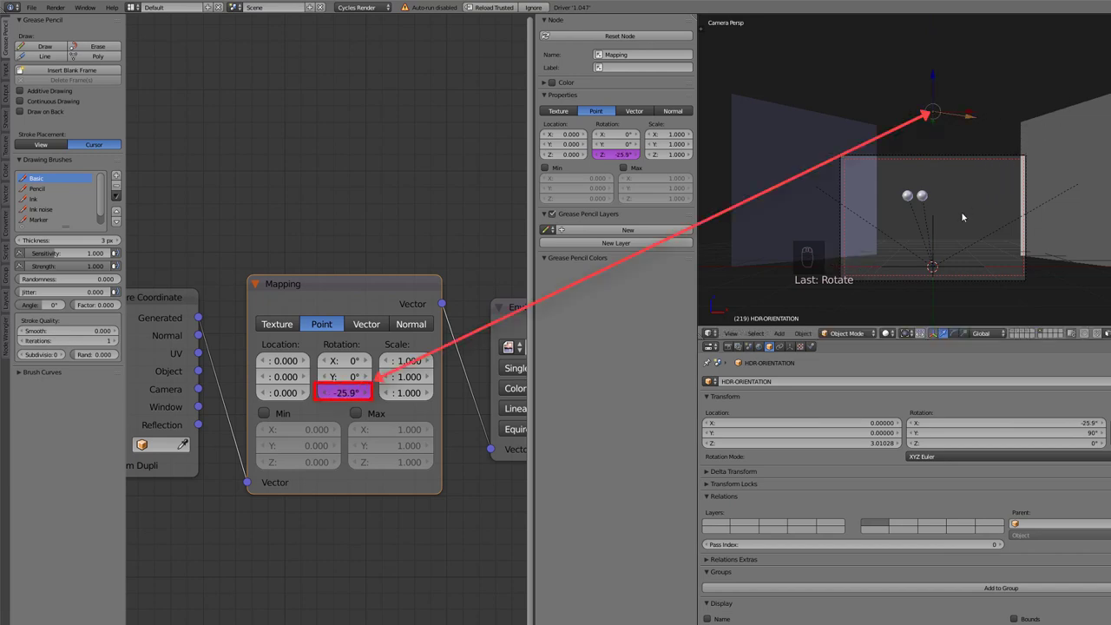
Preview the camera view in rendered shading and rotate the HDR-ORIENTATION empty to about -217° on X, checking the test spheres' reflections
key("shift+z")
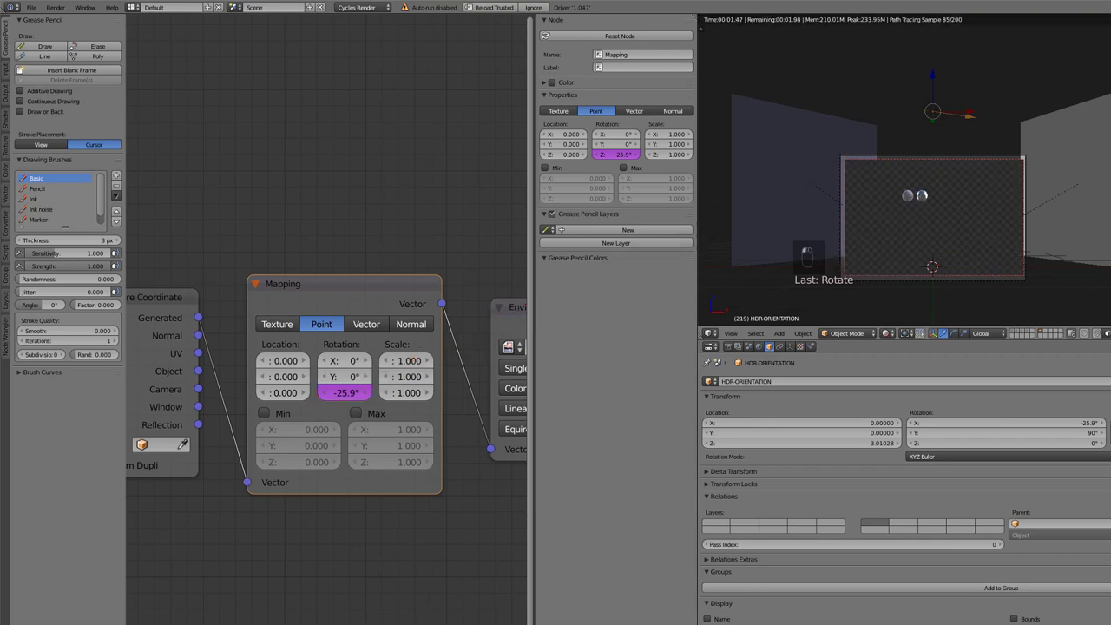
key("shift+r")
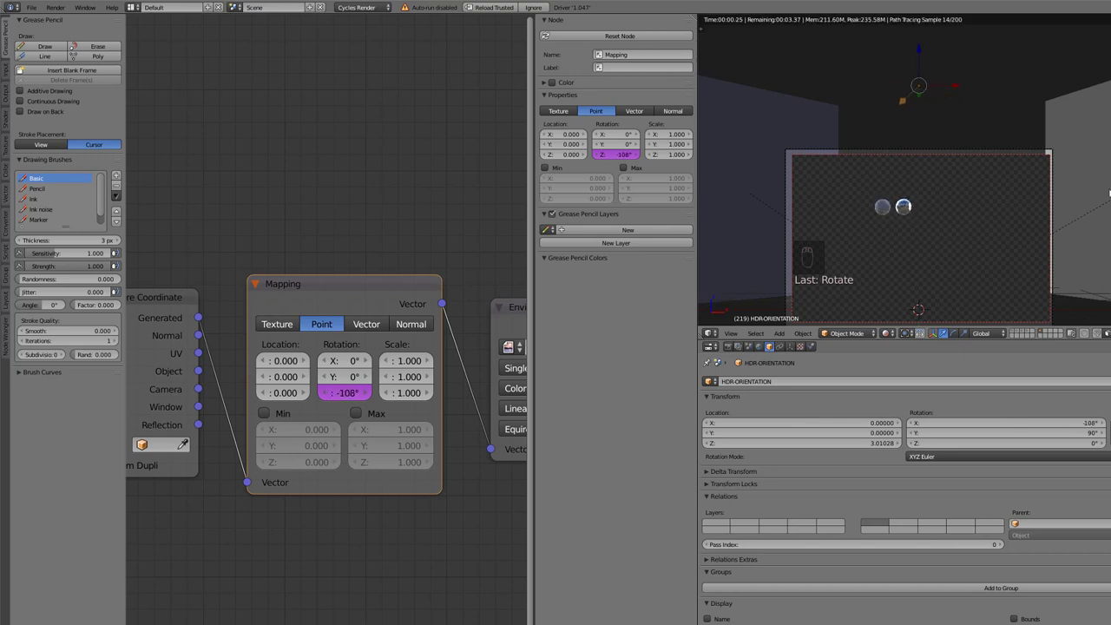
key("r")
left_click(893, 278)
key("Home")
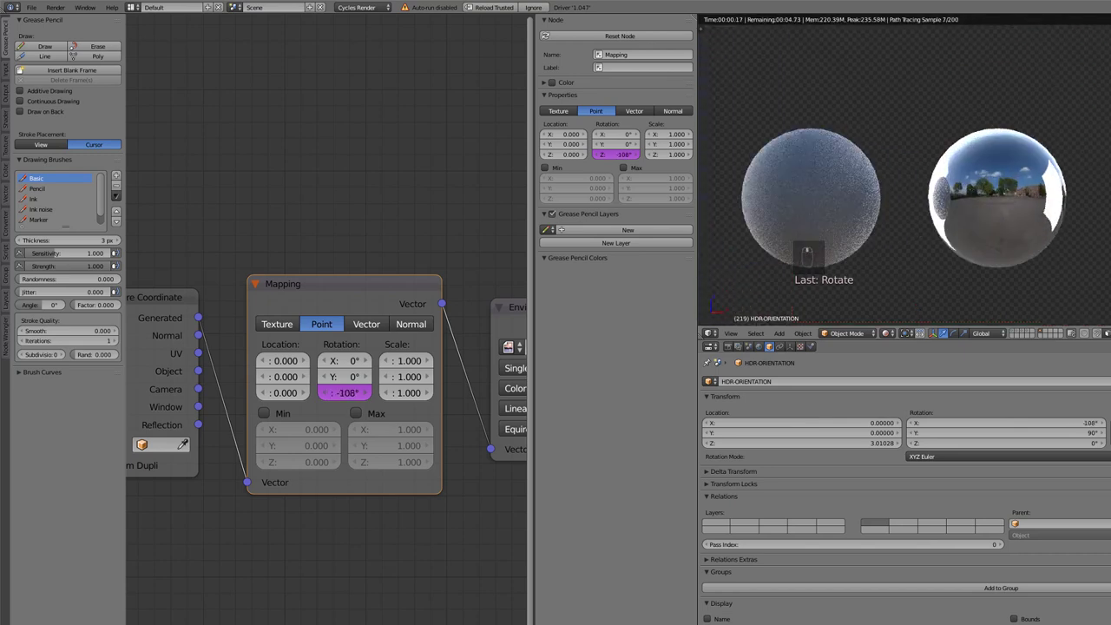
key("shift+r")
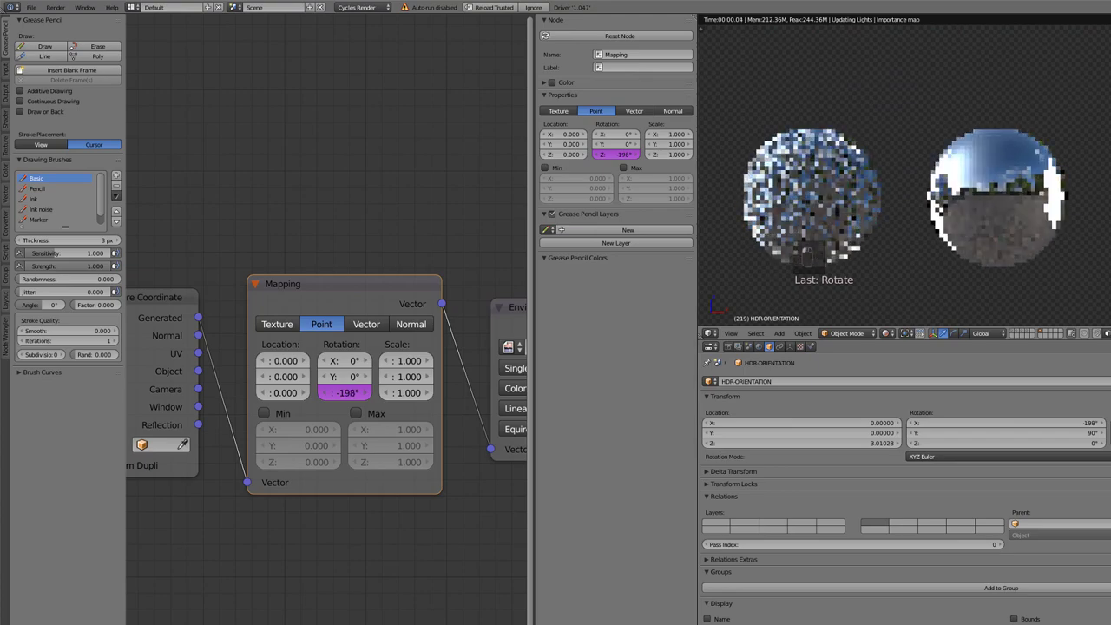
scroll(1028, 184, "down", 5)
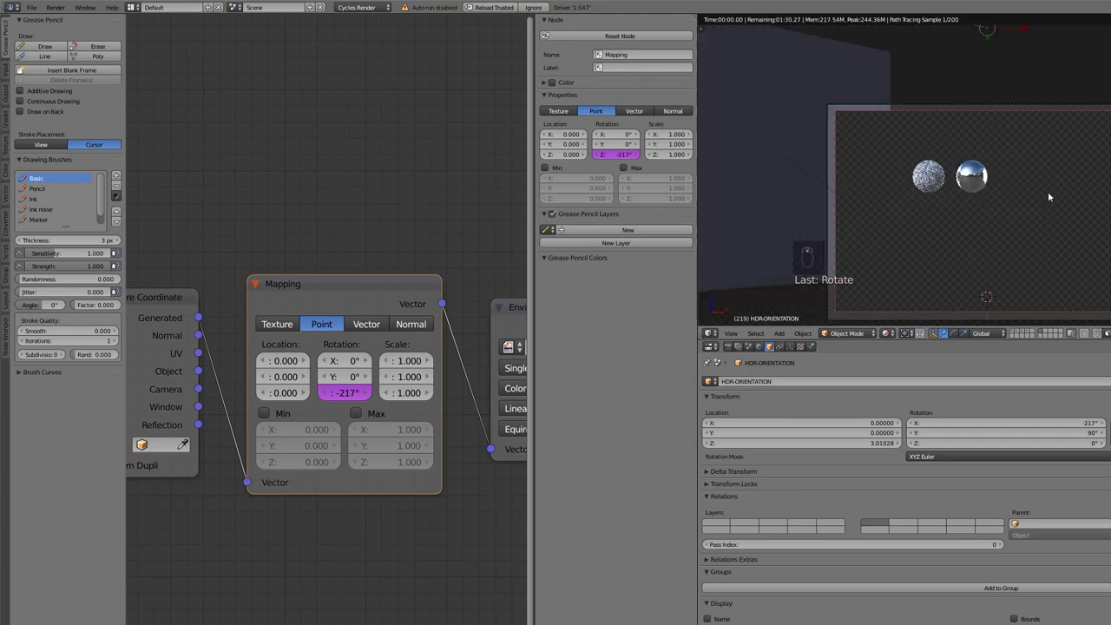